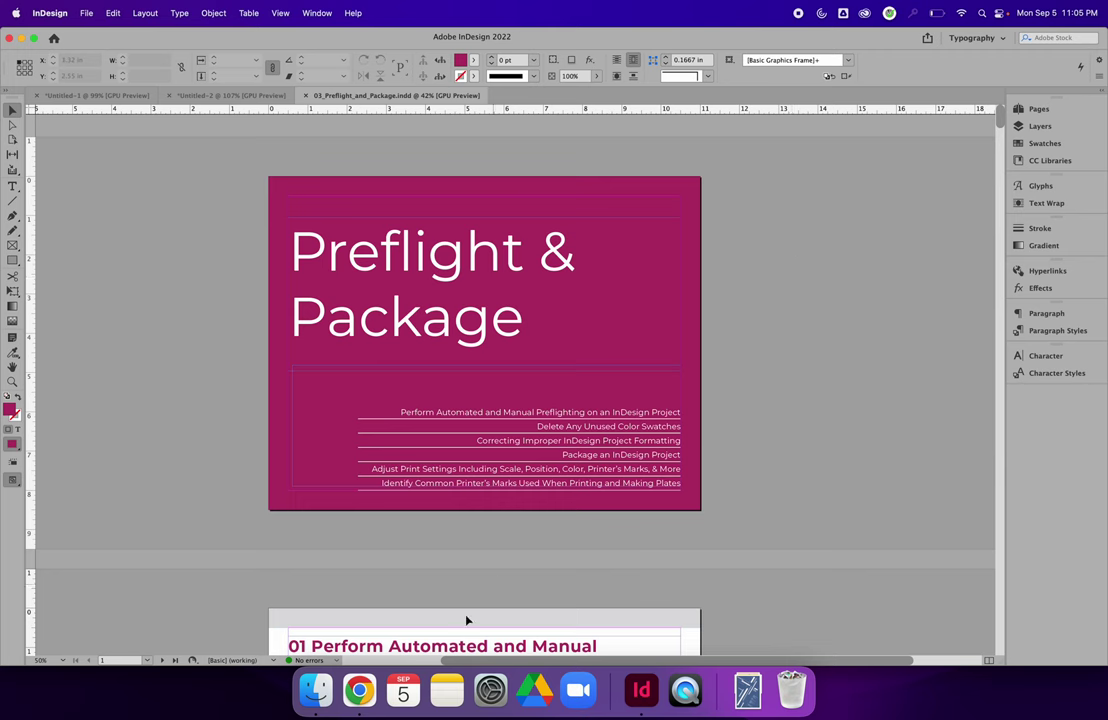
# Switch from InDesign to Chrome's 'Introduce Yourself to the Class' Canvas discussion page
pyautogui.click(359, 690)
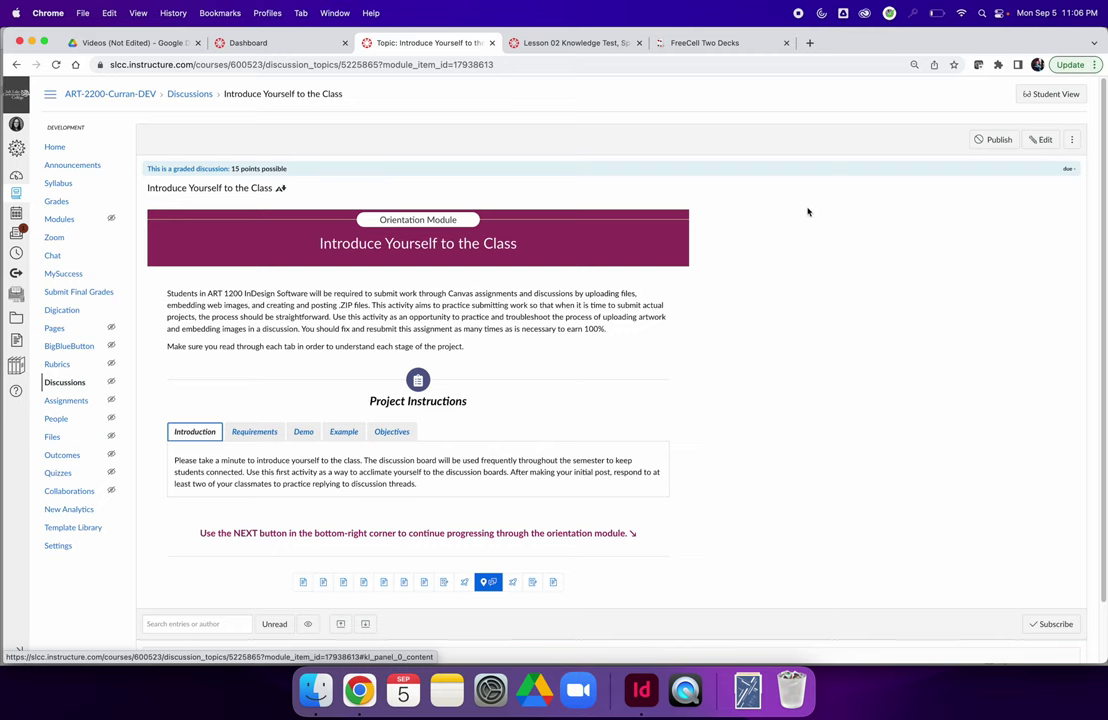
# Load drive.google.com in a new Chrome tab to reach My Drive
pyautogui.click(809, 42)
pyautogui.write('drive.')
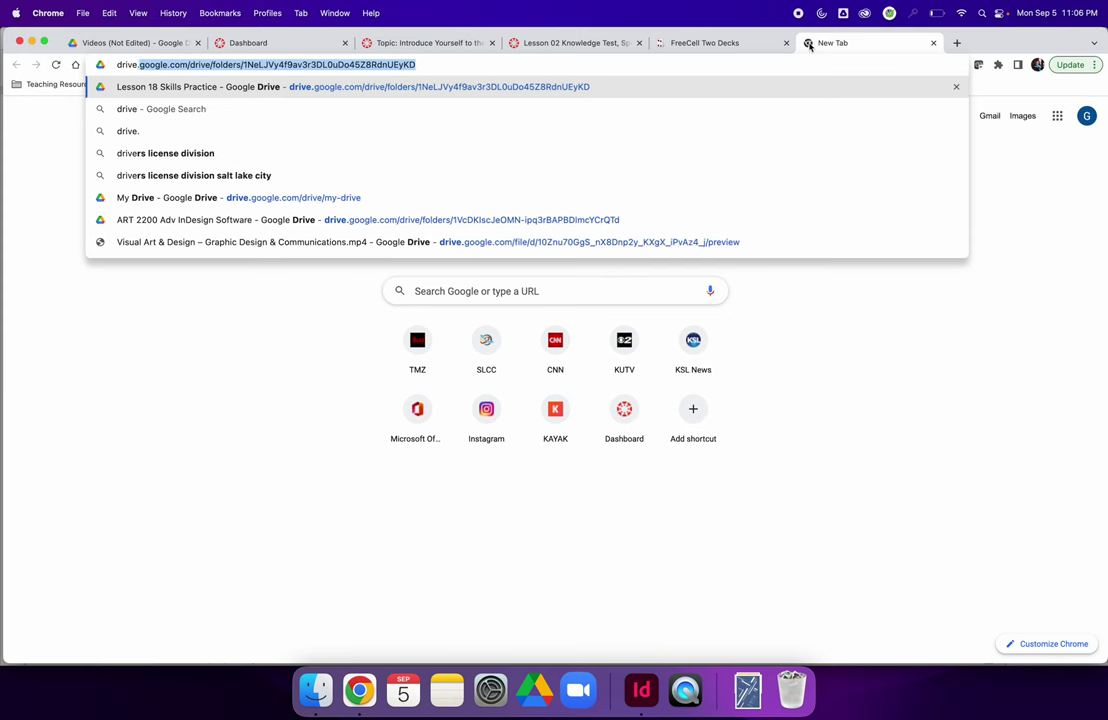
pyautogui.write('google.com')
pyautogui.press('Return')
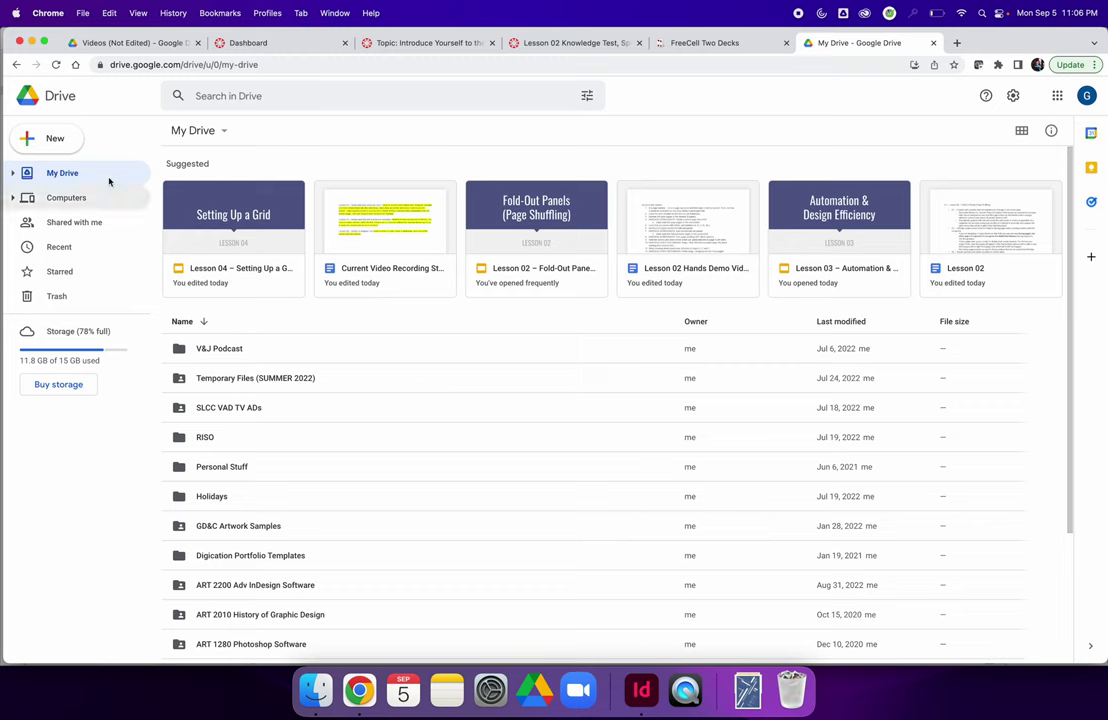
# Add a new folder named 'ART 2200' through New > New folder
pyautogui.click(54, 140)
pyautogui.click(84, 140)
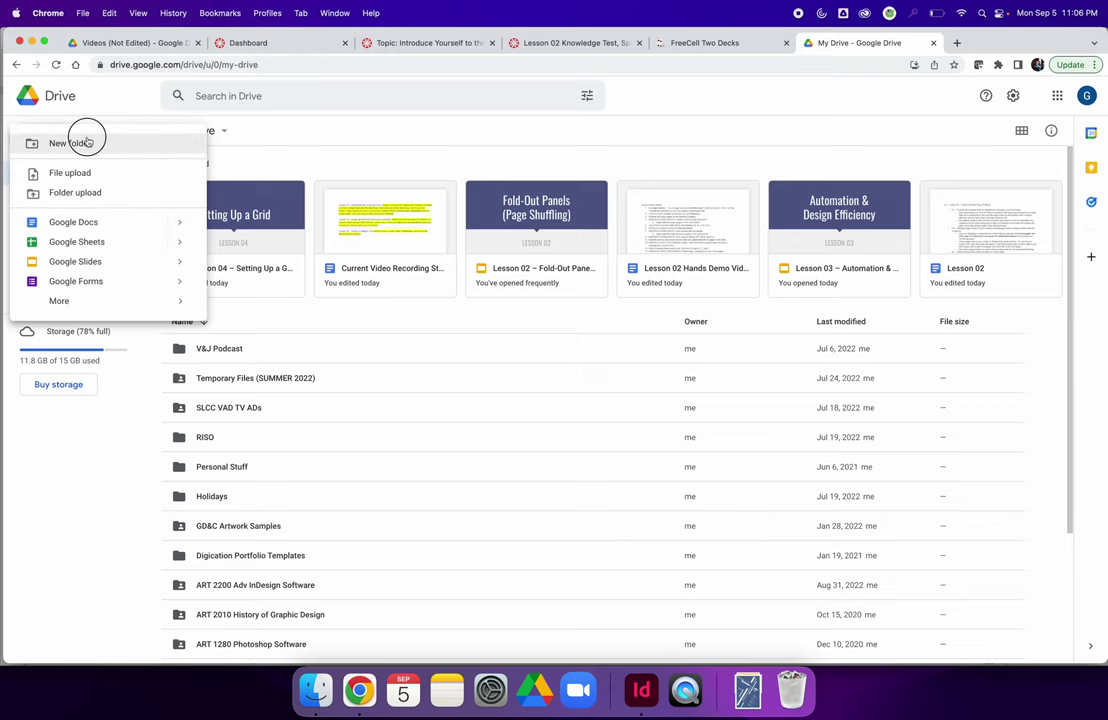
pyautogui.write('ART 2200')
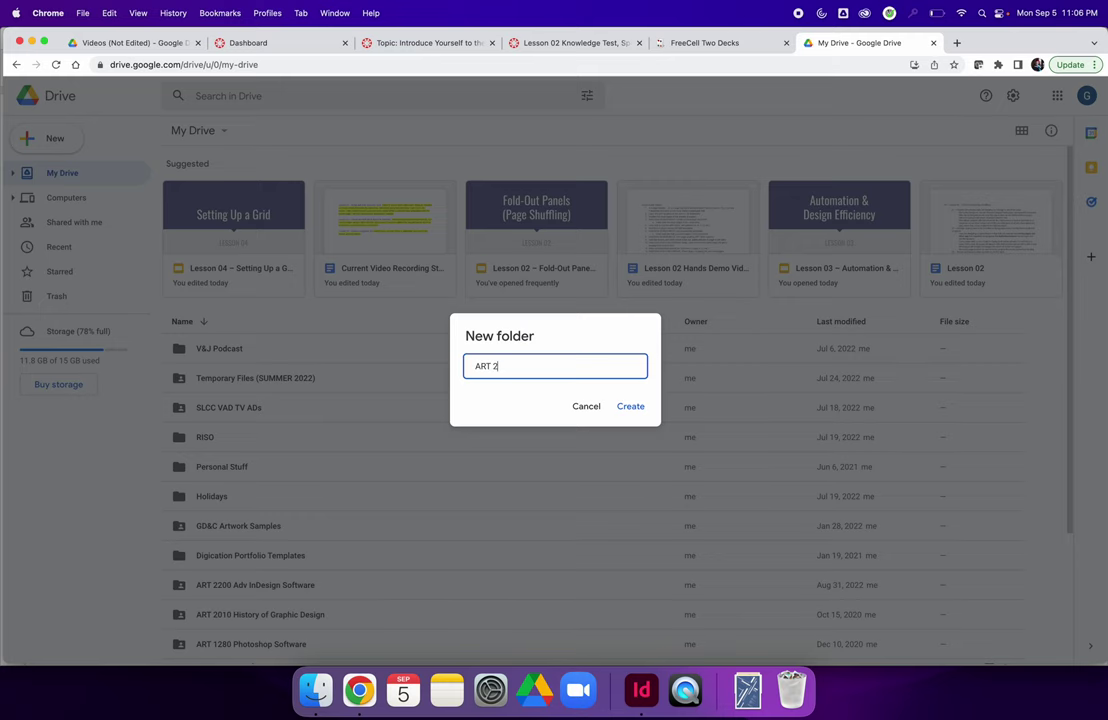
pyautogui.click(631, 407)
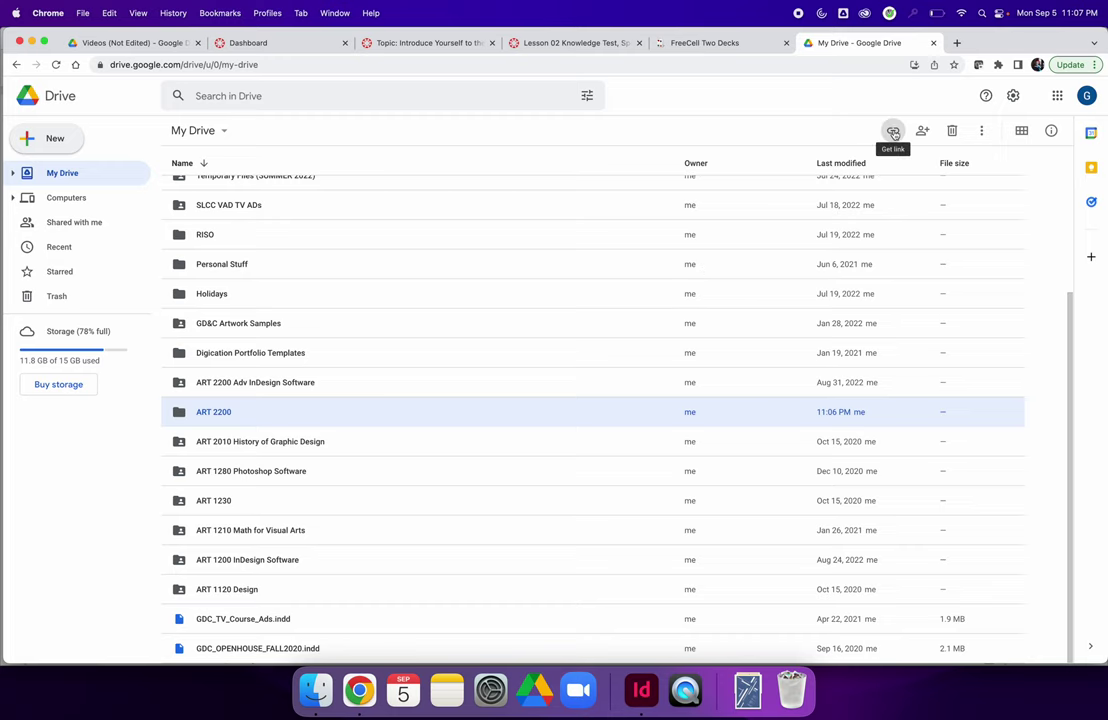
# Change ART 2200's general access to Anyone with the link, with Viewer role
pyautogui.click(893, 133)
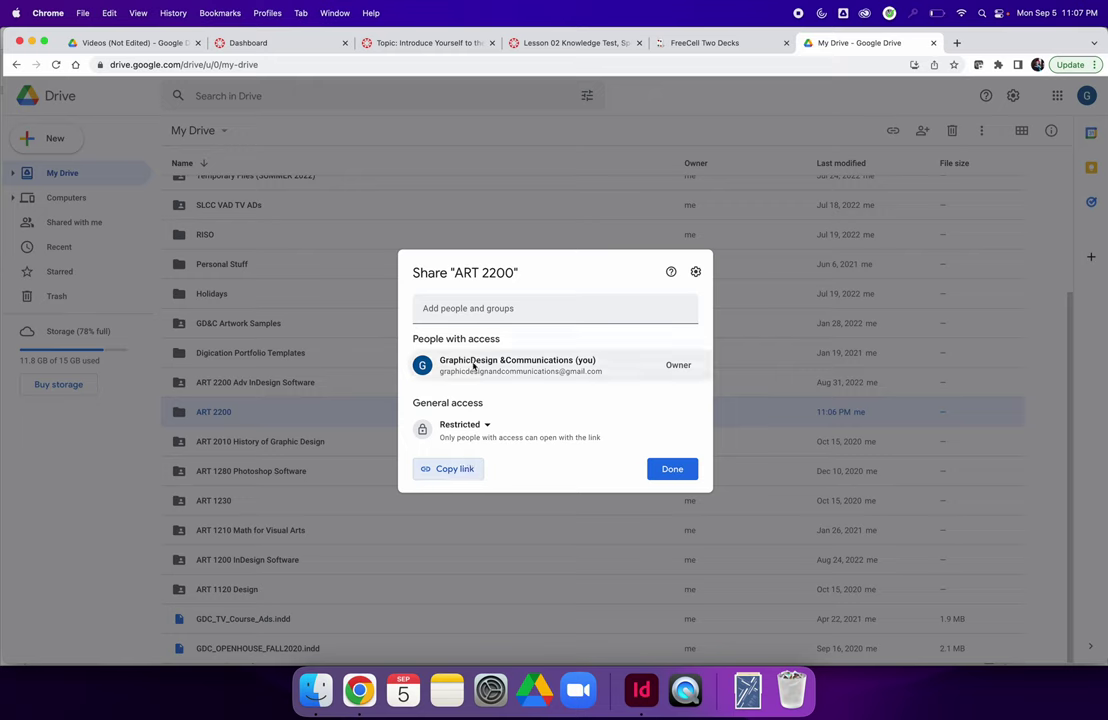
pyautogui.click(485, 426)
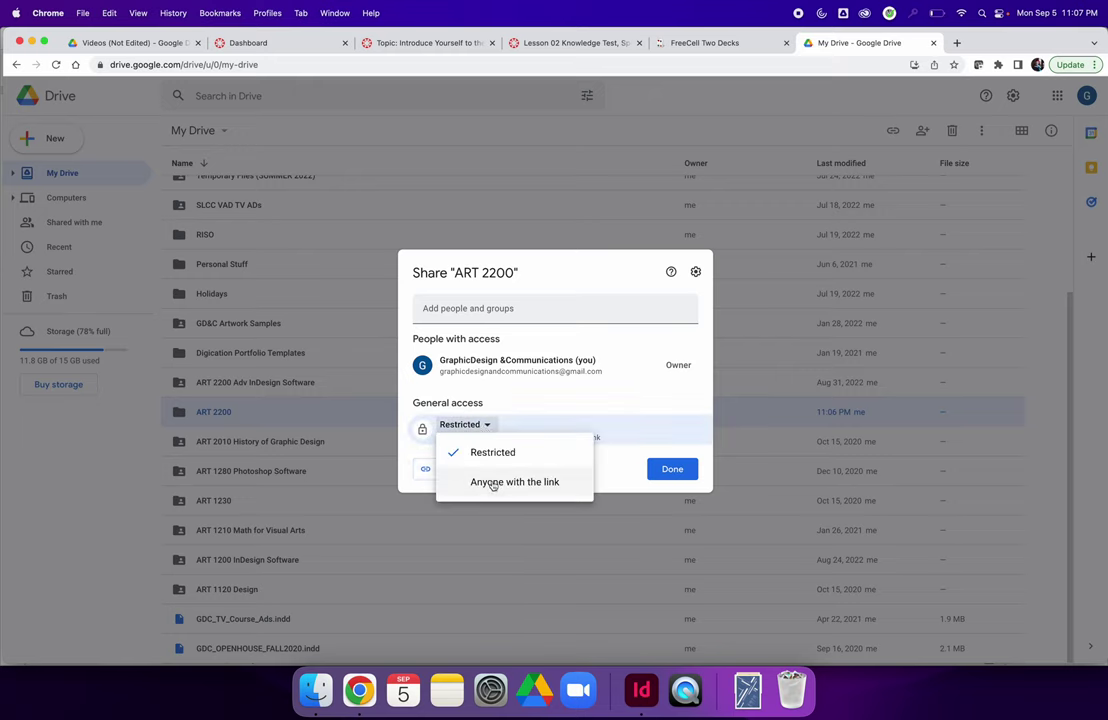
pyautogui.click(446, 482)
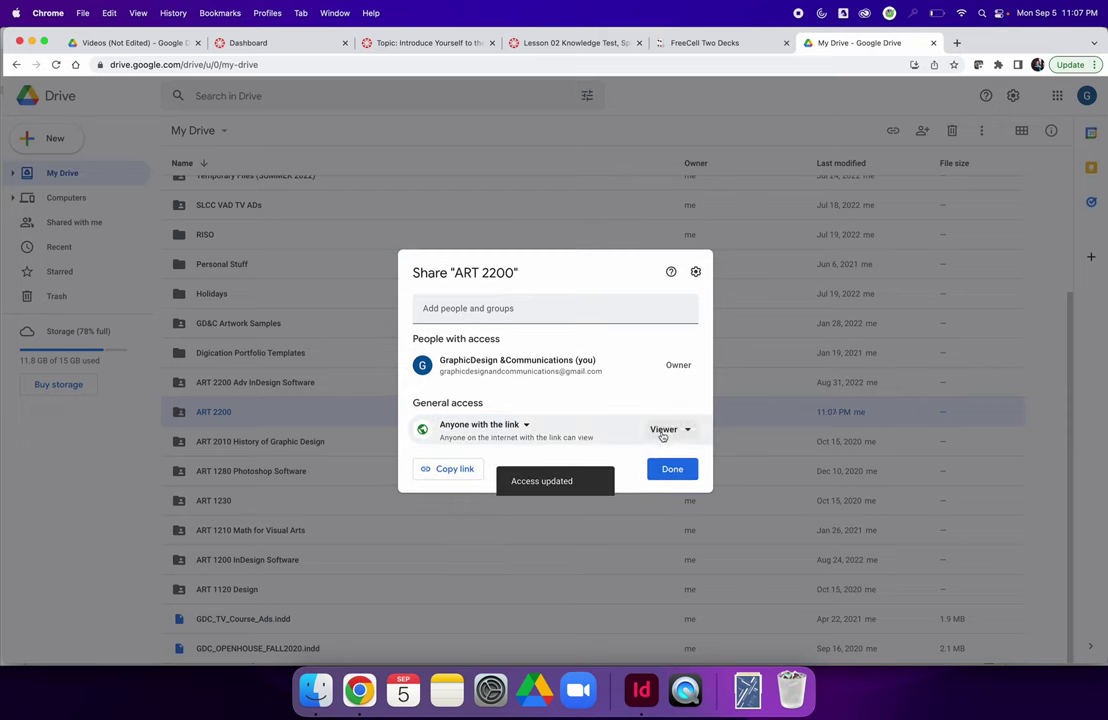
pyautogui.click(682, 434)
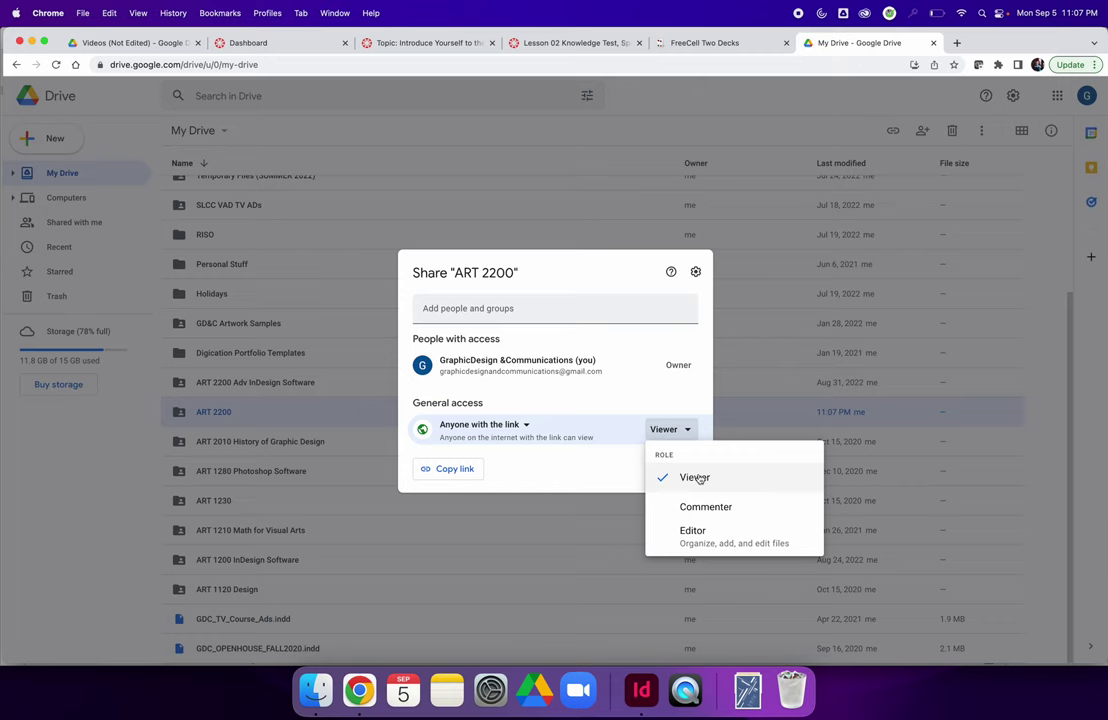
pyautogui.click(697, 478)
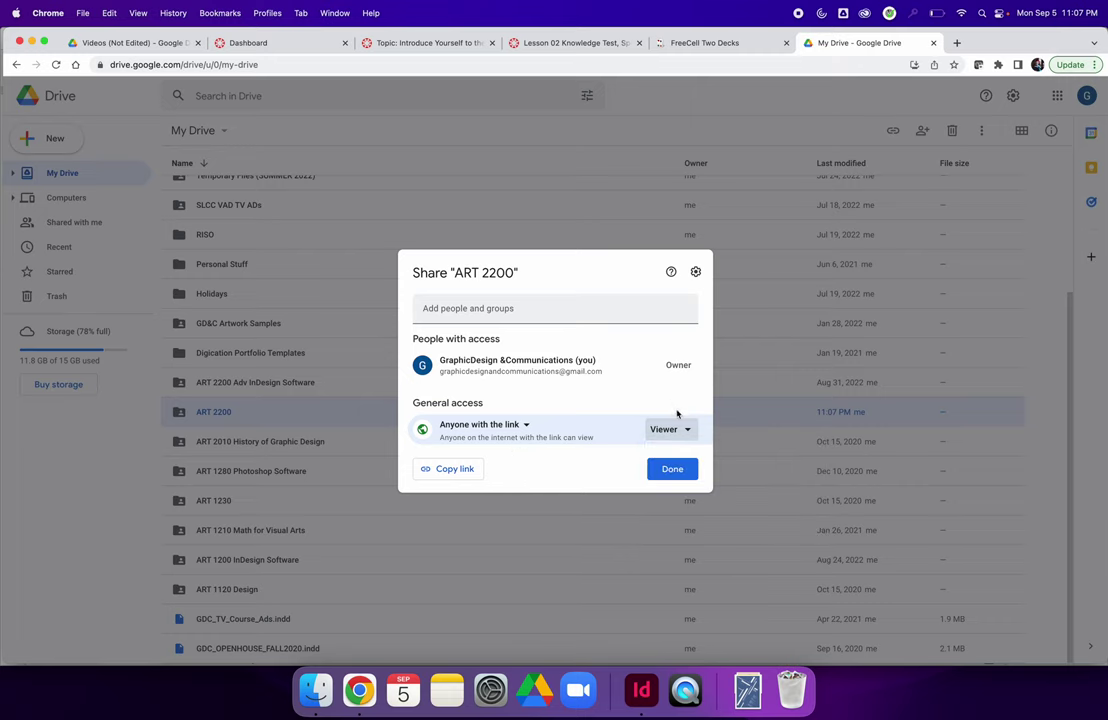
pyautogui.click(670, 469)
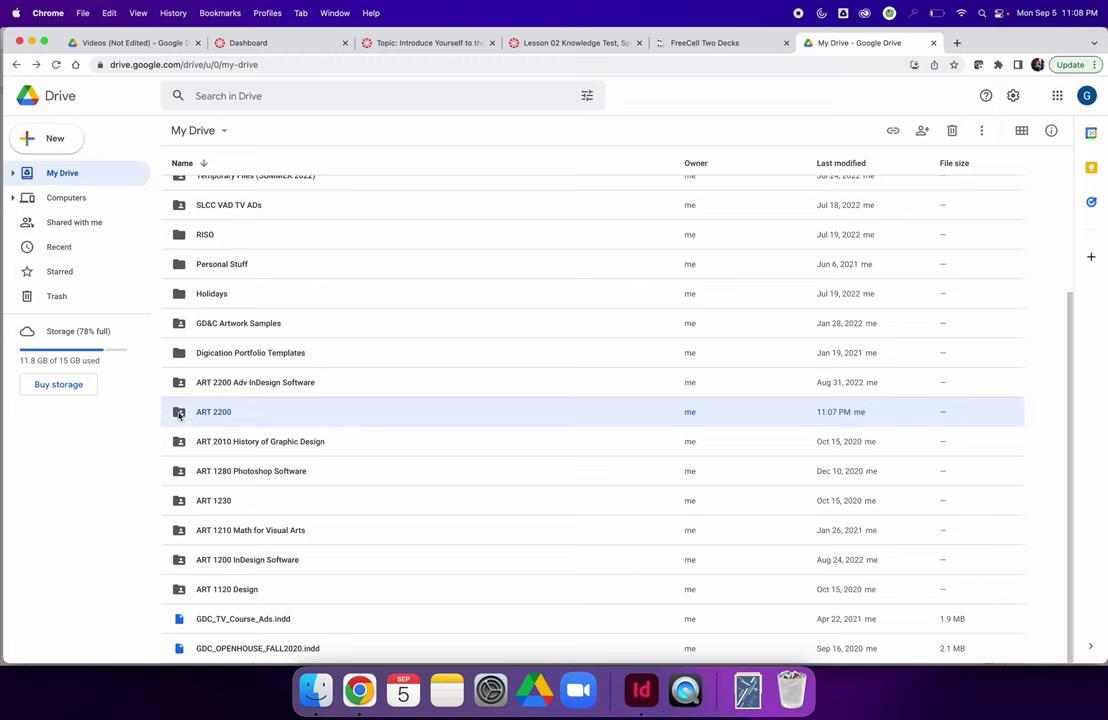
# Recheck the ART 2200 sharing settings, then open the folder
pyautogui.click(893, 130)
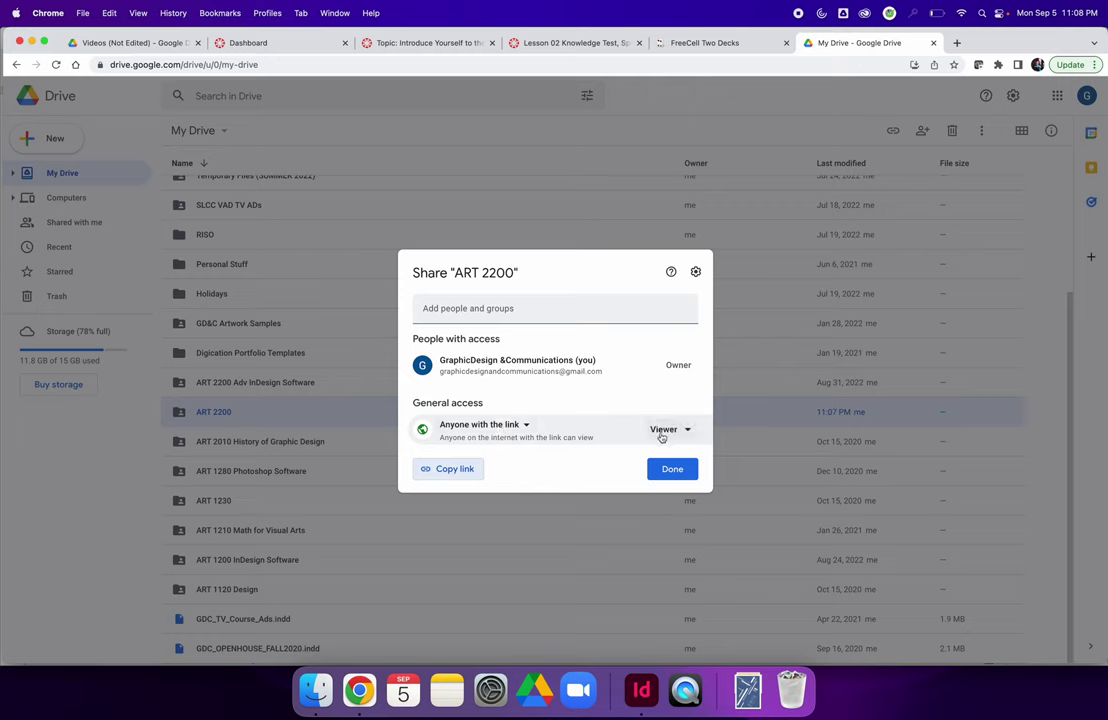
pyautogui.click(668, 468)
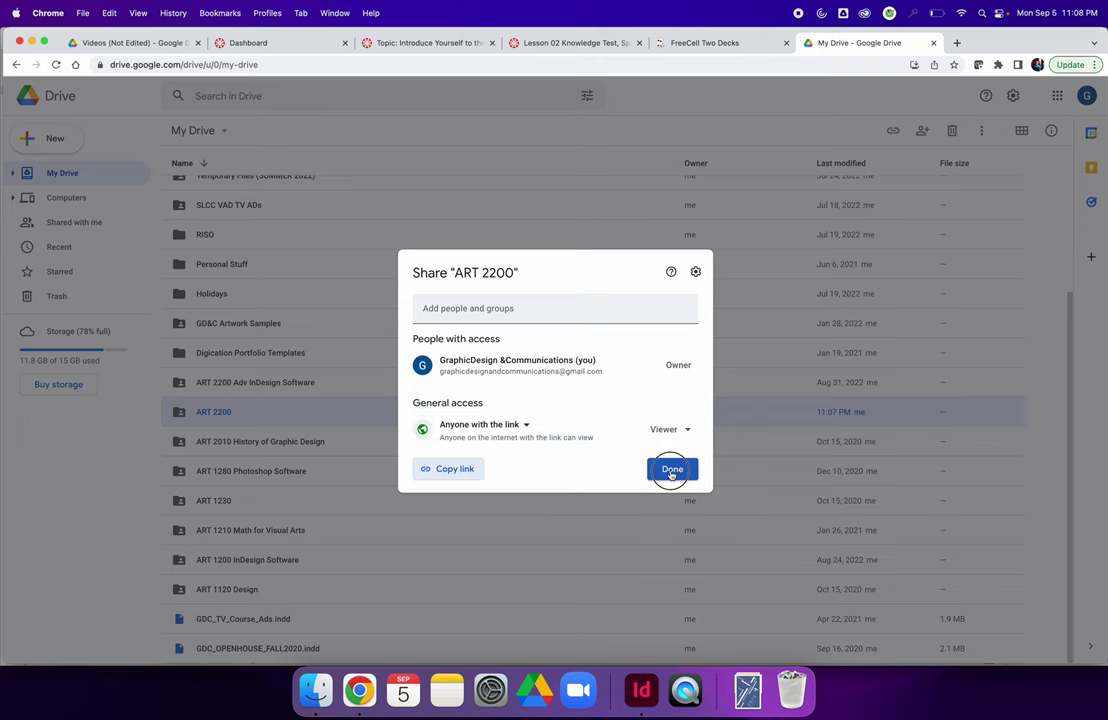
pyautogui.doubleClick(178, 414)
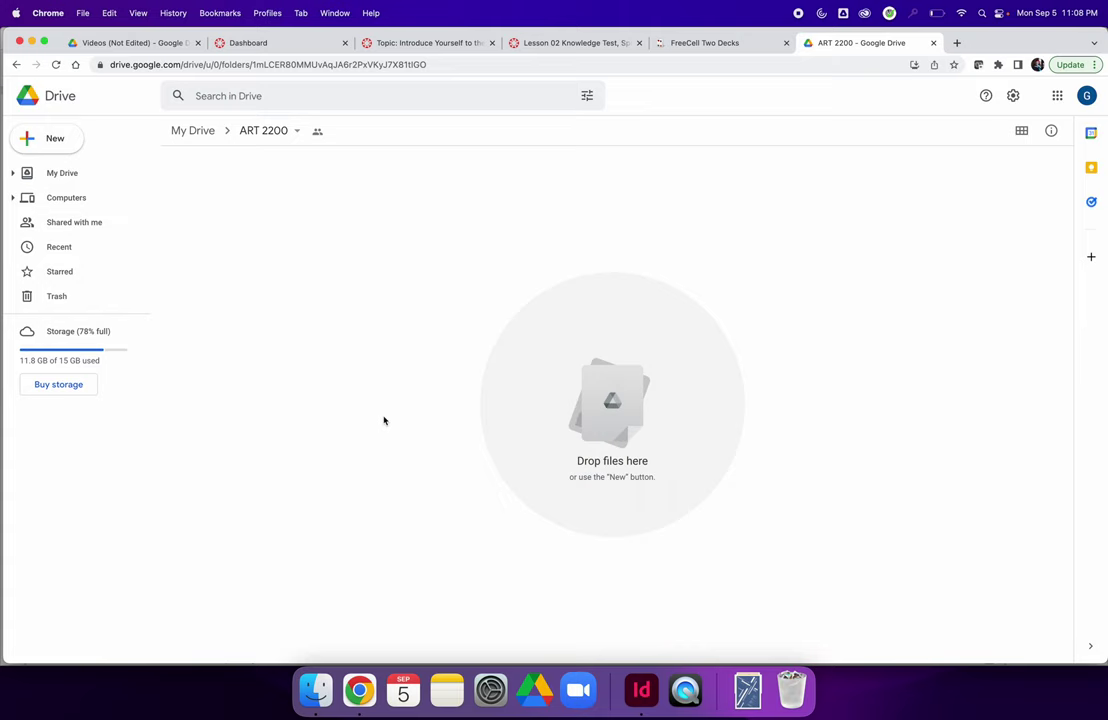
# Close the FreeCell Two Decks tab and return to the InDesign document
pyautogui.middleClick(680, 42)
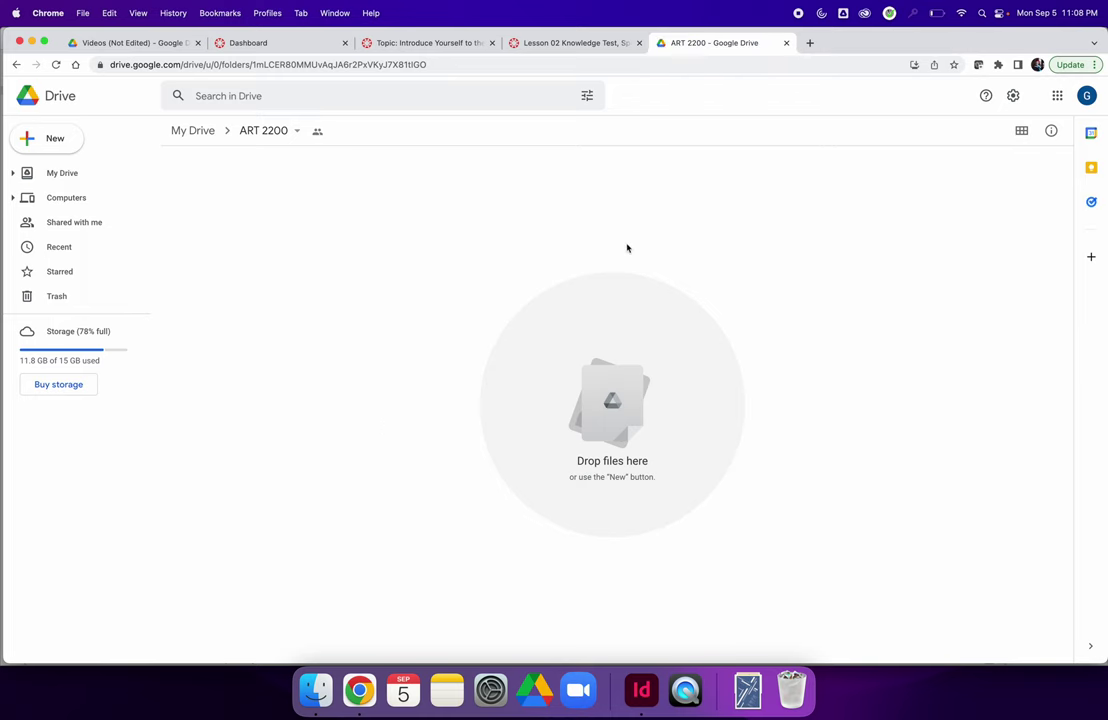
pyautogui.click(634, 690)
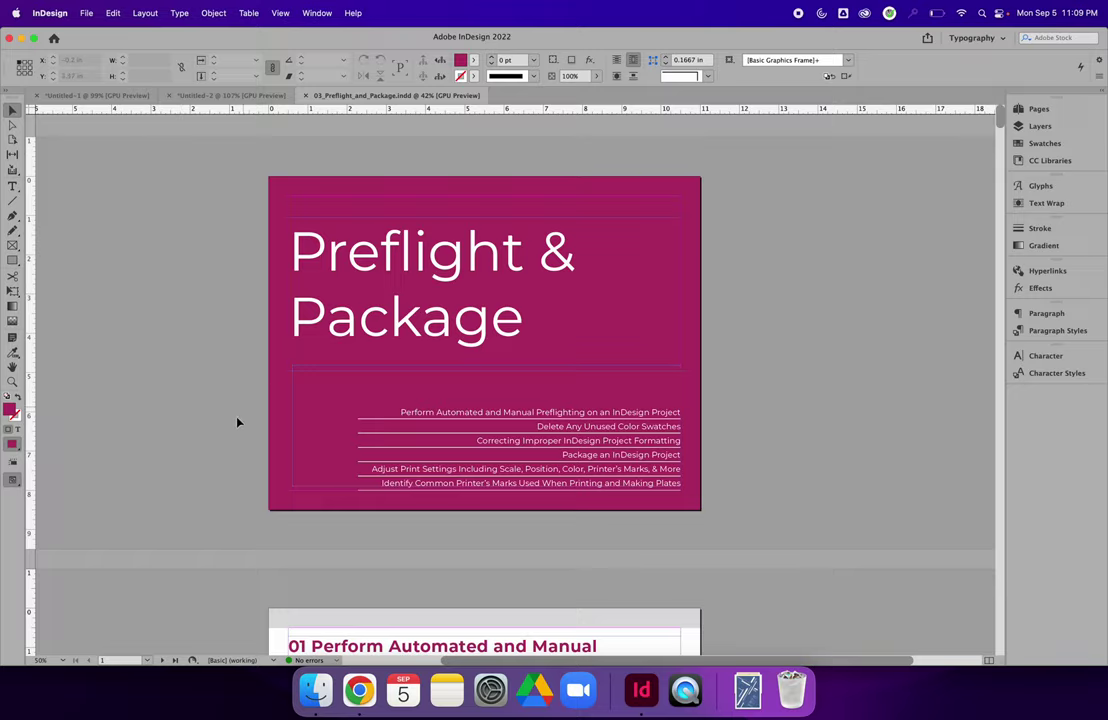
# Start a File > Export of the Preflight & Package document
pyautogui.scroll(-15, 237, 425)
pyautogui.scroll(15, 226, 444)
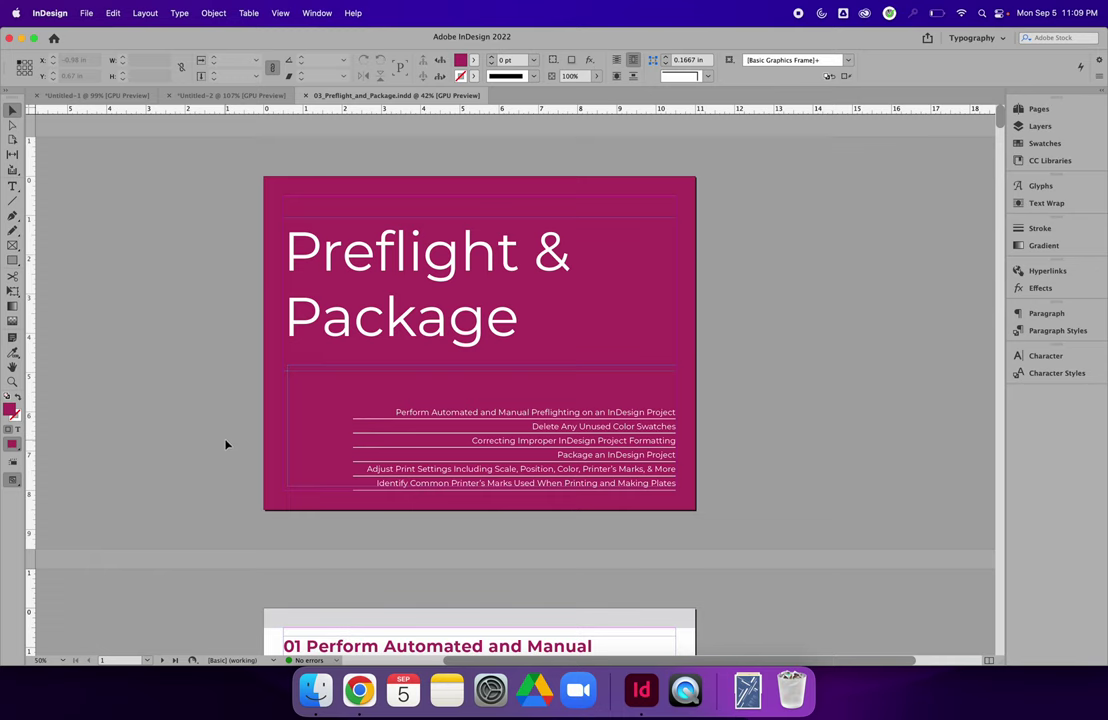
pyautogui.click(87, 13)
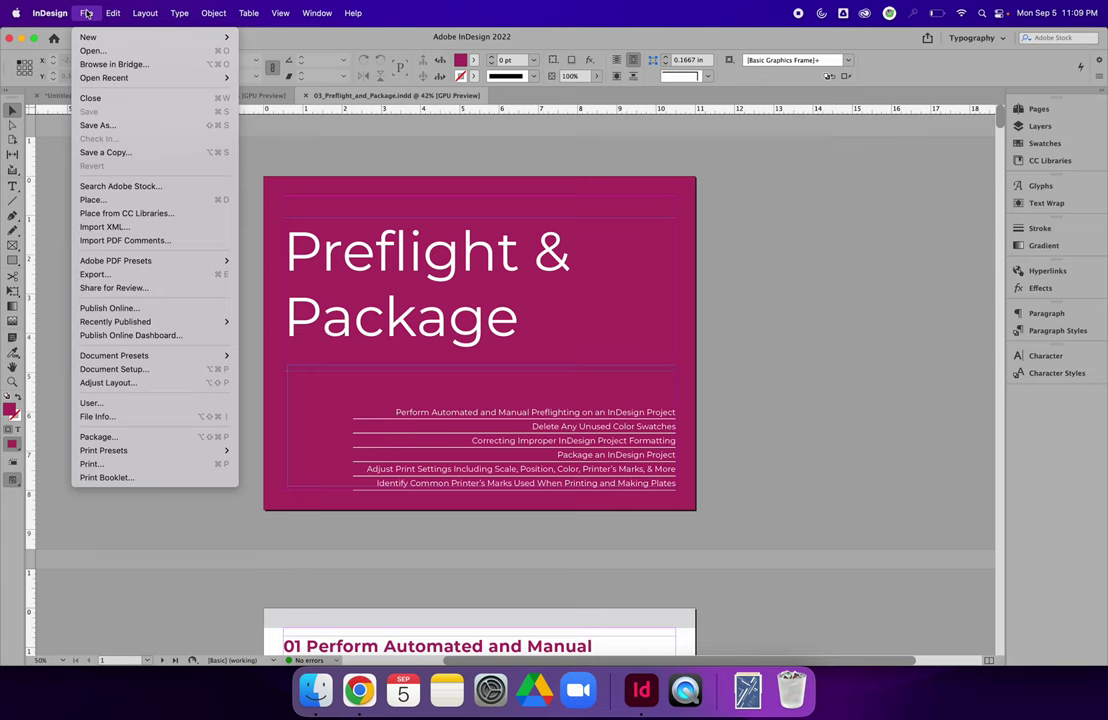
pyautogui.click(104, 275)
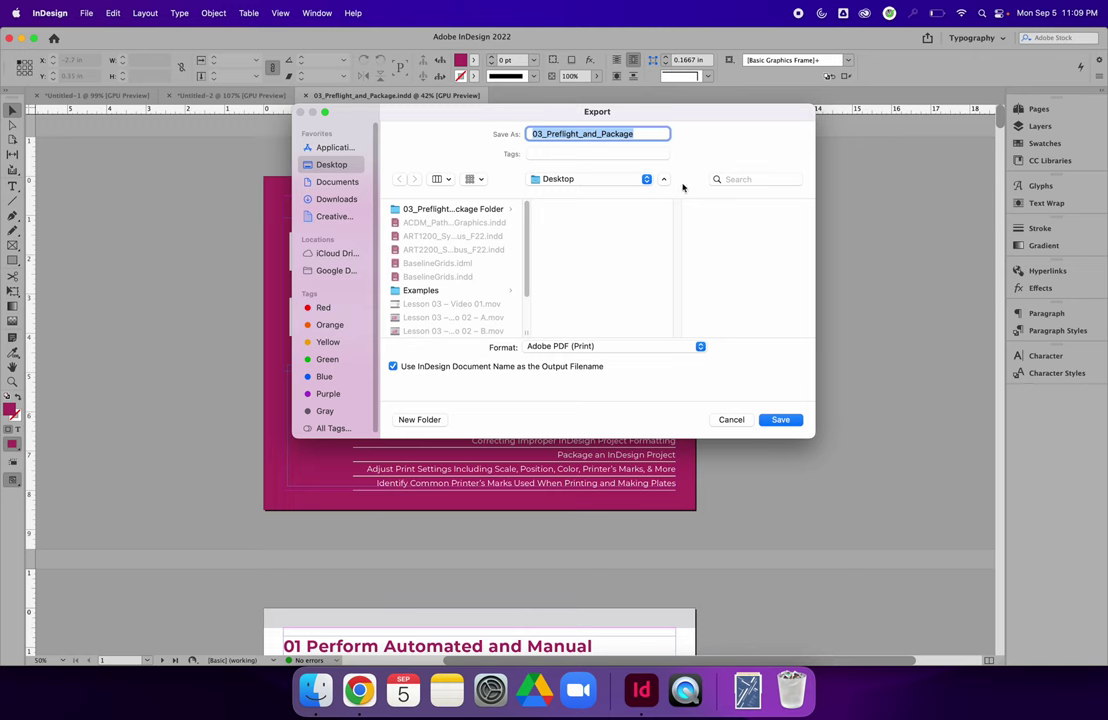
# Name the export 'PNG_Example' on the Desktop with PNG format and confirm
pyautogui.click(663, 179)
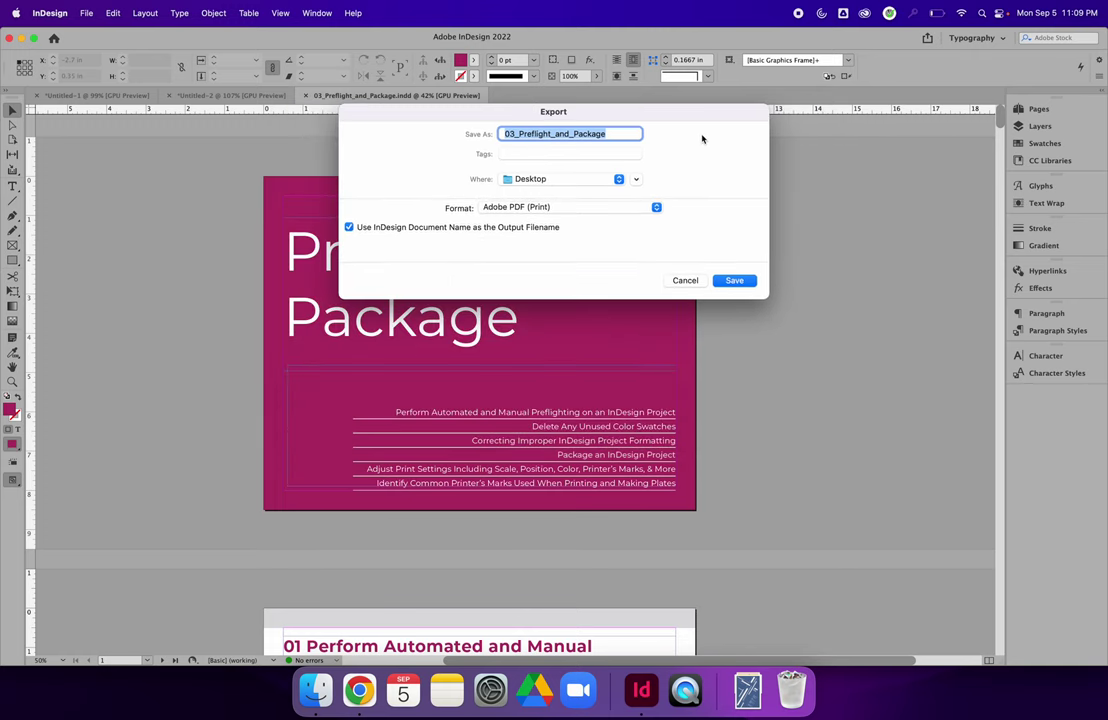
pyautogui.click(636, 179)
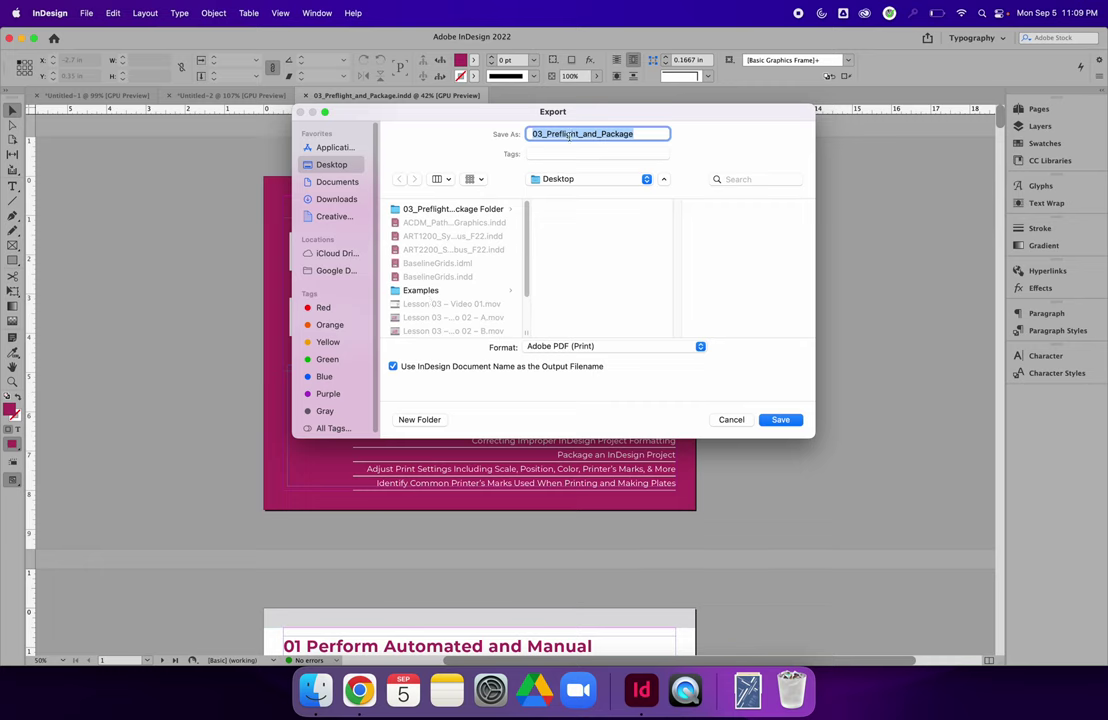
pyautogui.click(648, 134)
pyautogui.press('super+a')
pyautogui.write('PNG')
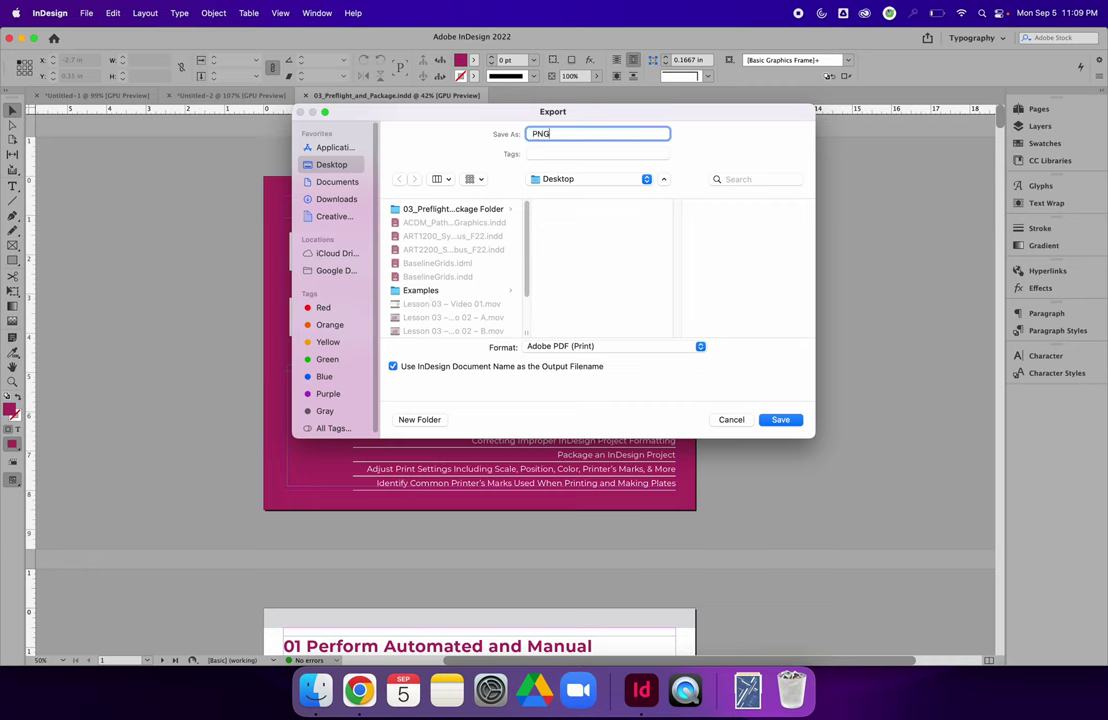
pyautogui.write('_Example')
pyautogui.click(565, 350)
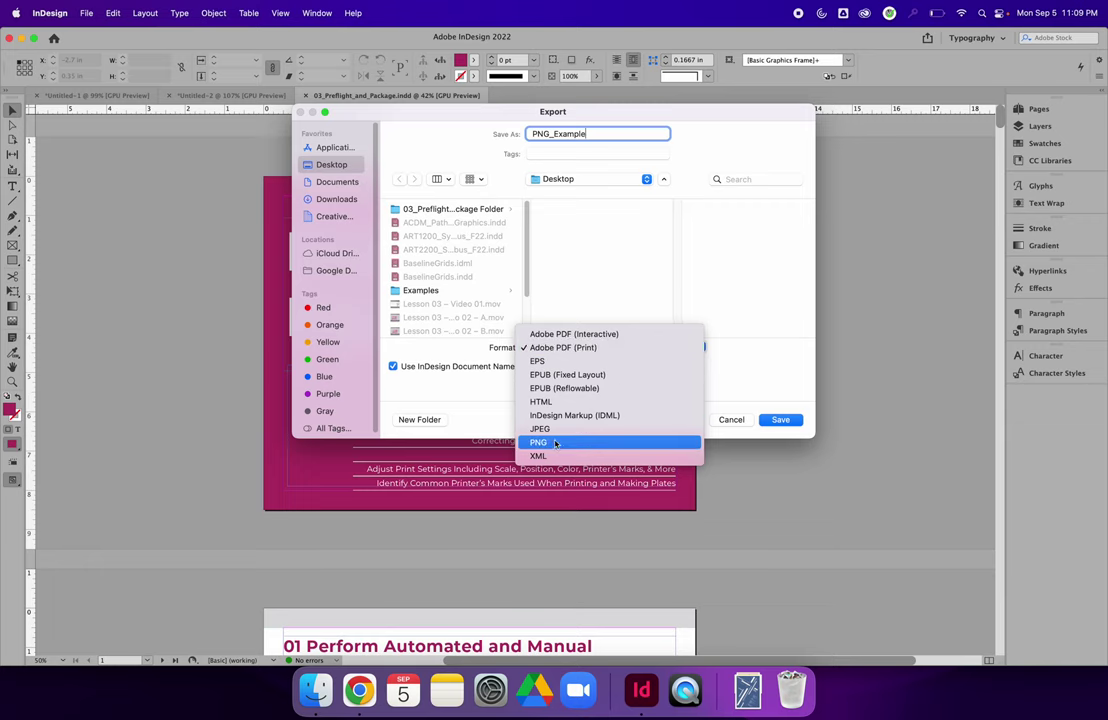
pyautogui.click(538, 443)
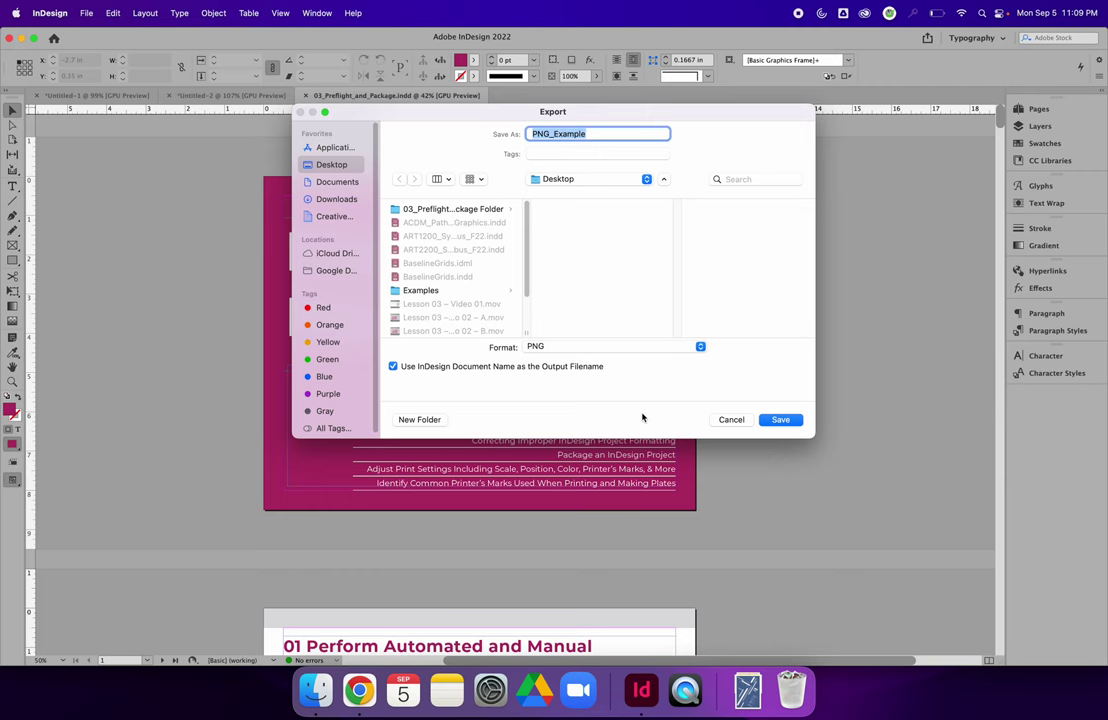
pyautogui.click(779, 419)
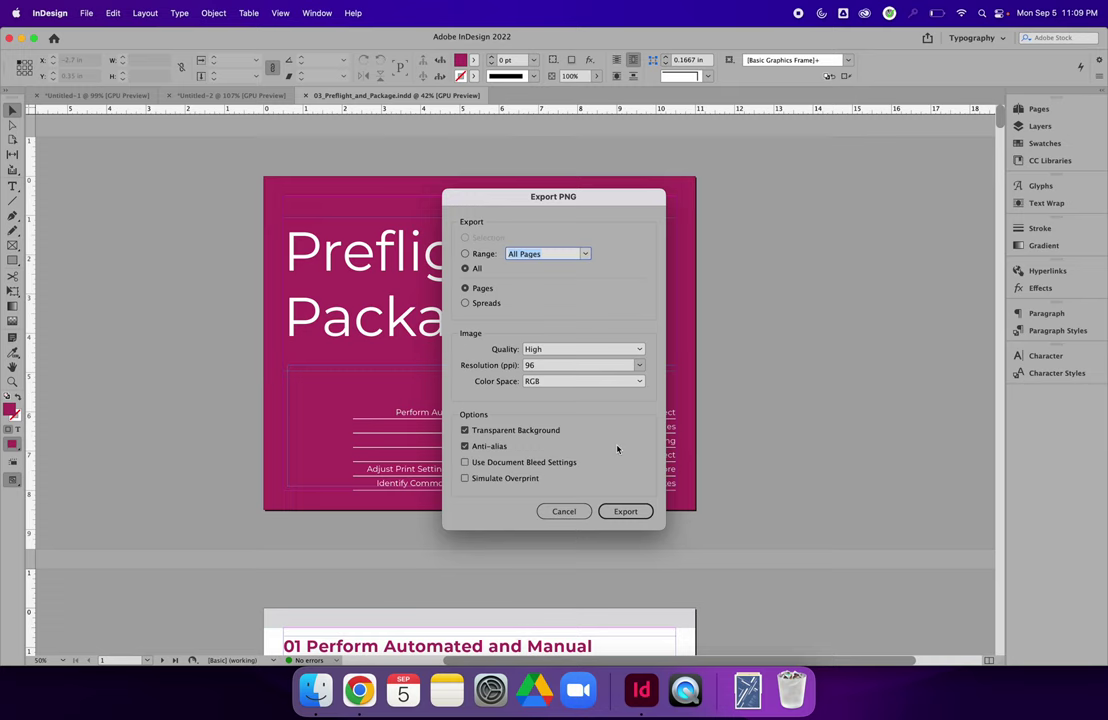
# Limit the PNG export to page 1 at 150 ppi resolution
pyautogui.click(538, 255)
pyautogui.click(500, 253)
pyautogui.write('1')
pyautogui.click(642, 366)
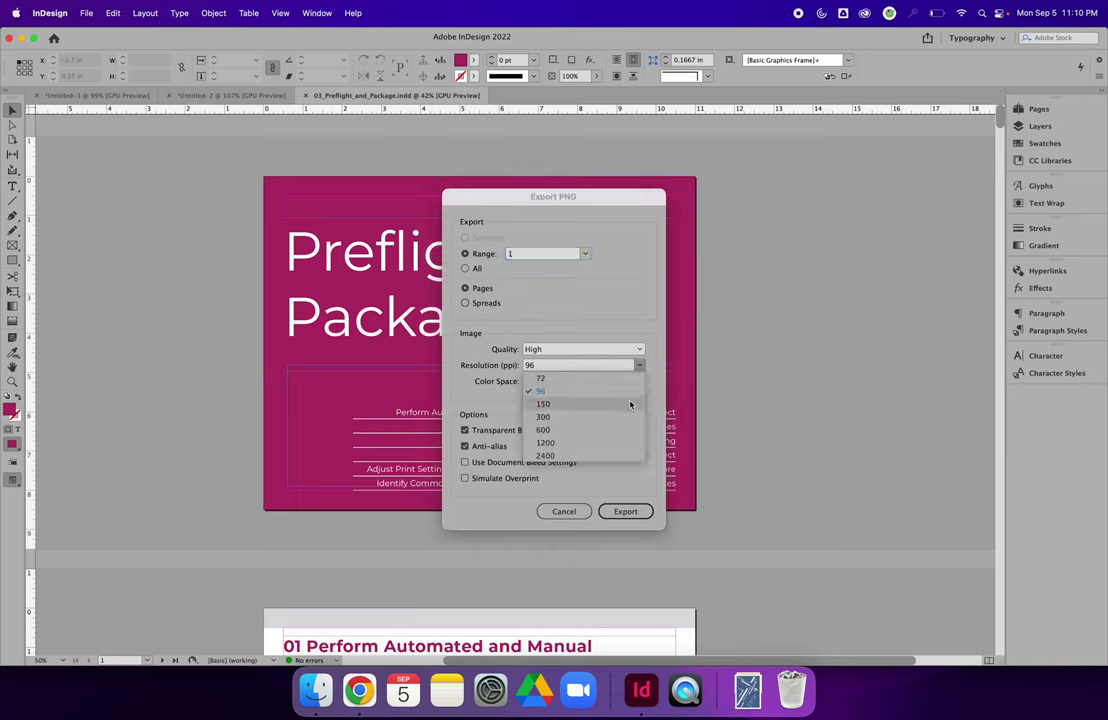
pyautogui.click(626, 405)
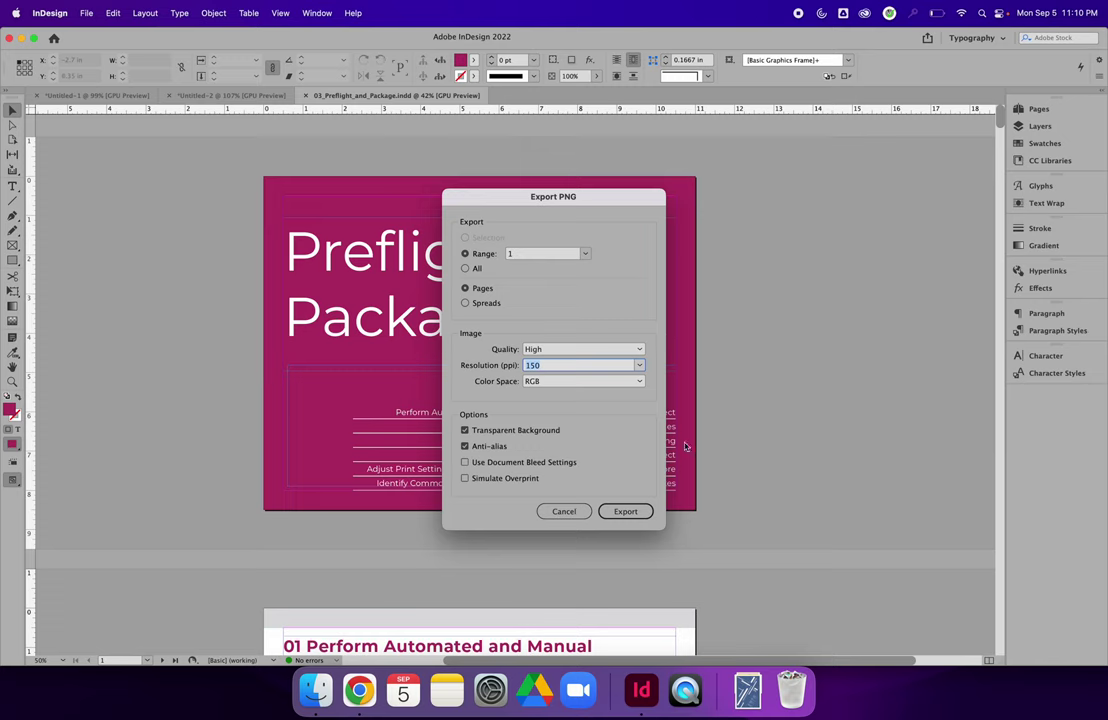
pyautogui.click(626, 512)
# Turn off Transparent Background, turn on Simulate Overprint, and export the PNG
pyautogui.click(465, 431)
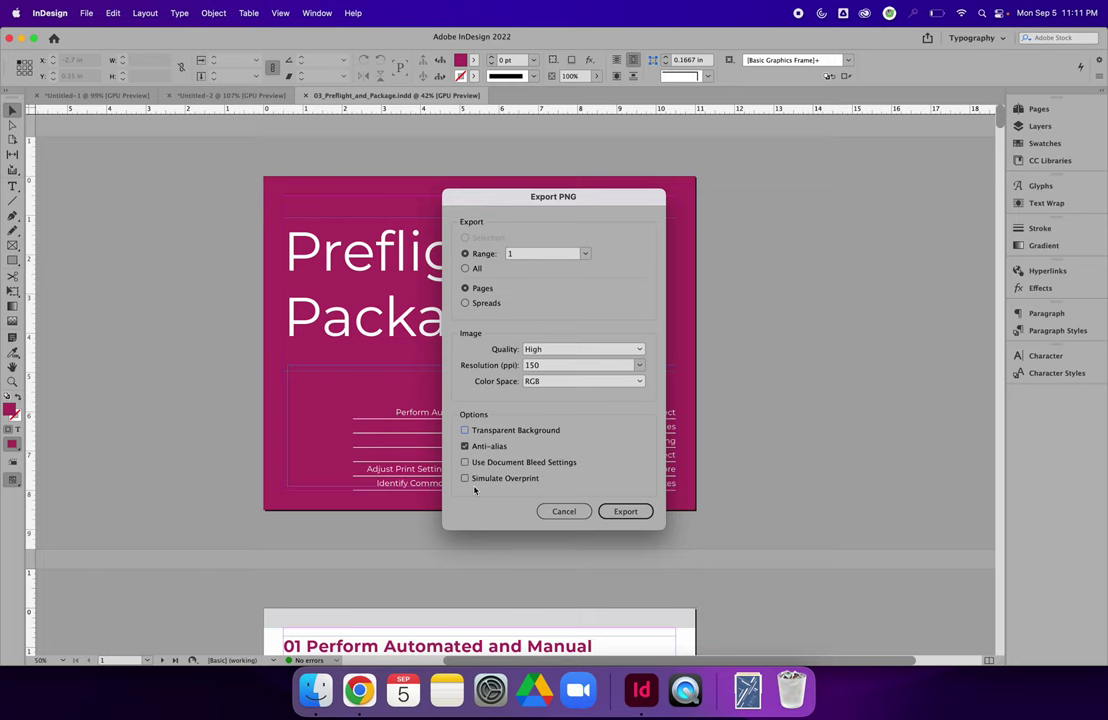
pyautogui.click(464, 478)
pyautogui.moveTo(508, 197); pyautogui.dragTo(776, 200)
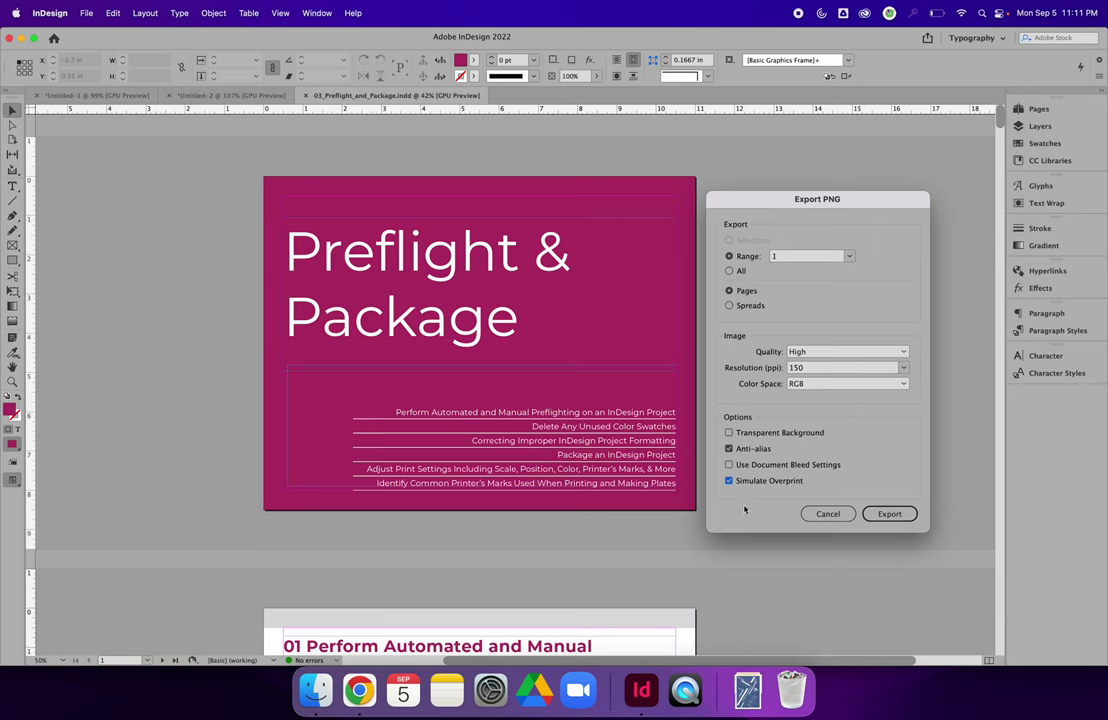
pyautogui.click(888, 515)
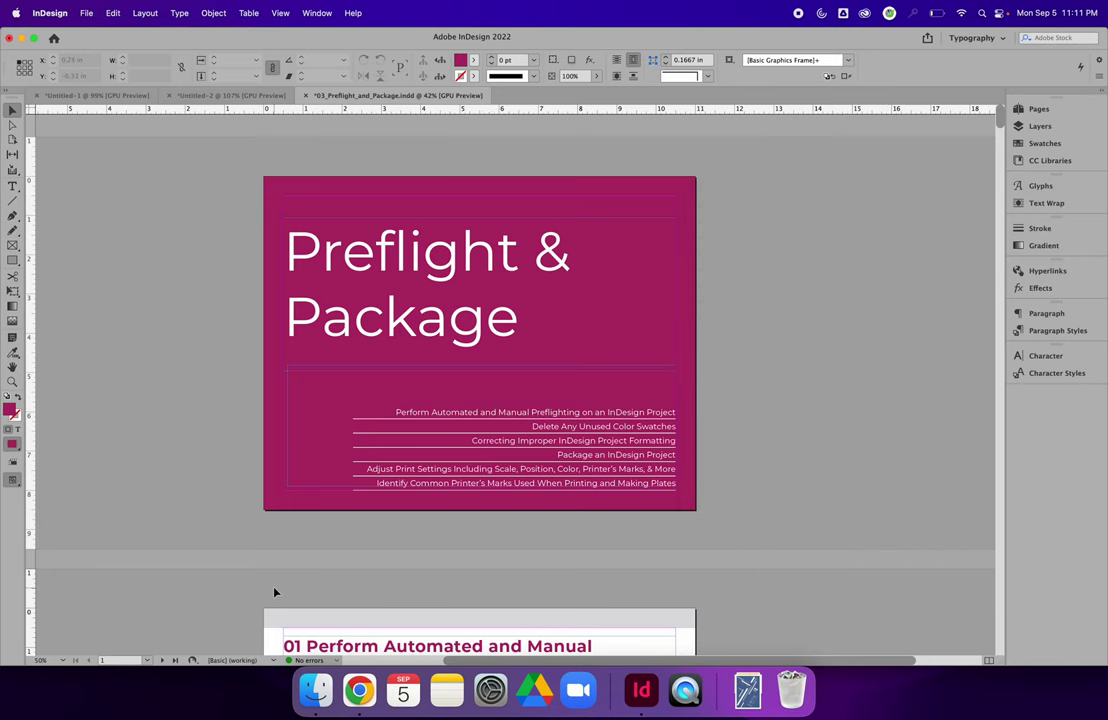
# Upload PNG_Example.png from the Desktop into the ART 2200 Drive folder
pyautogui.click(359, 690)
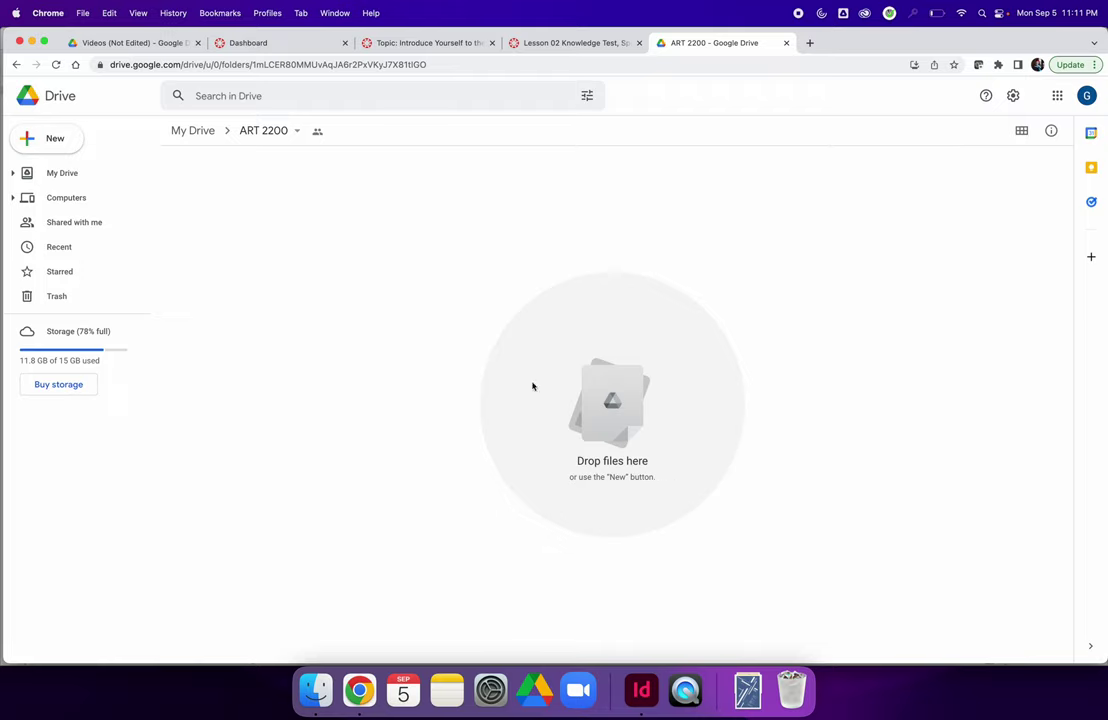
pyautogui.click(54, 140)
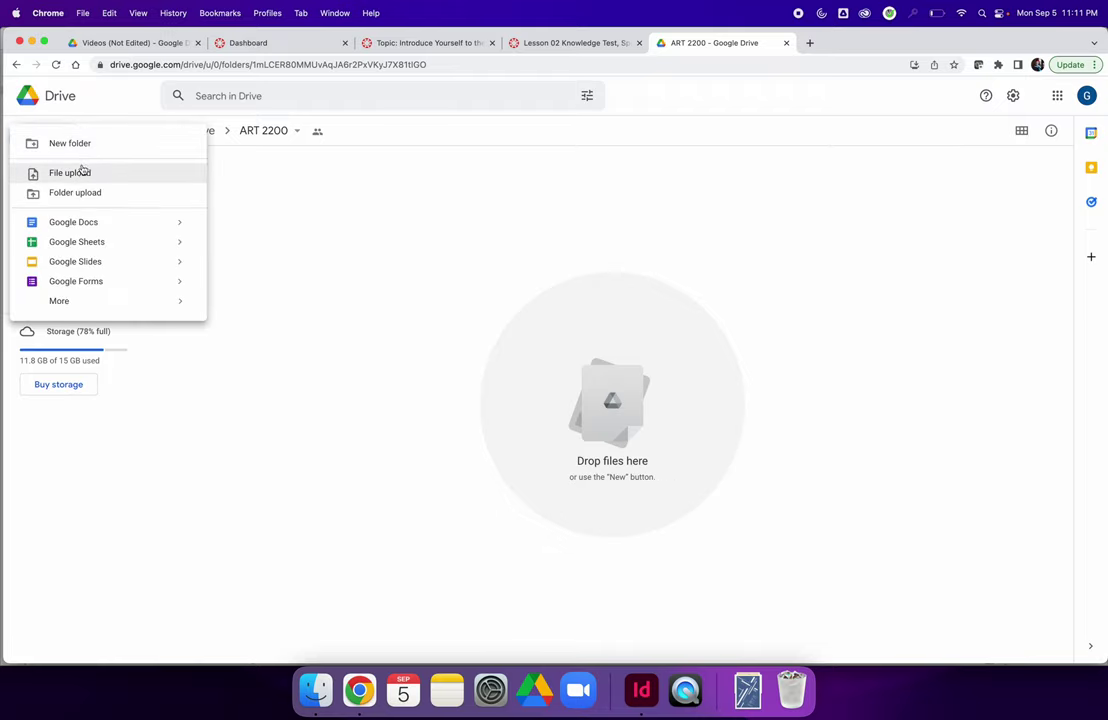
pyautogui.click(74, 171)
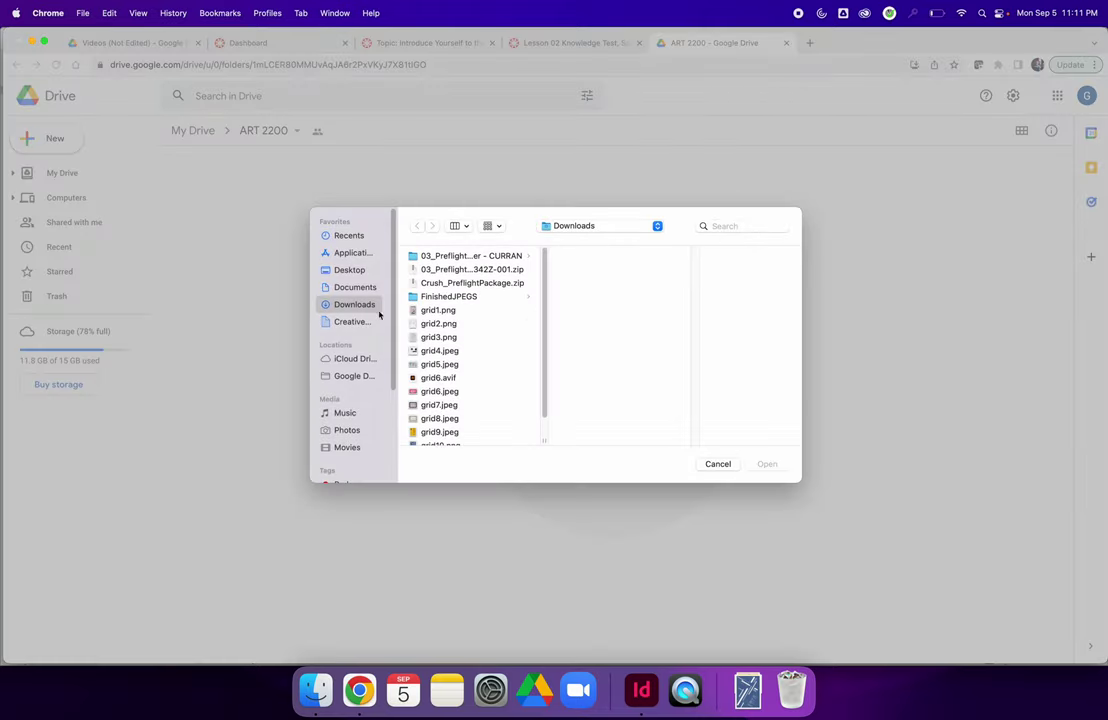
pyautogui.click(349, 270)
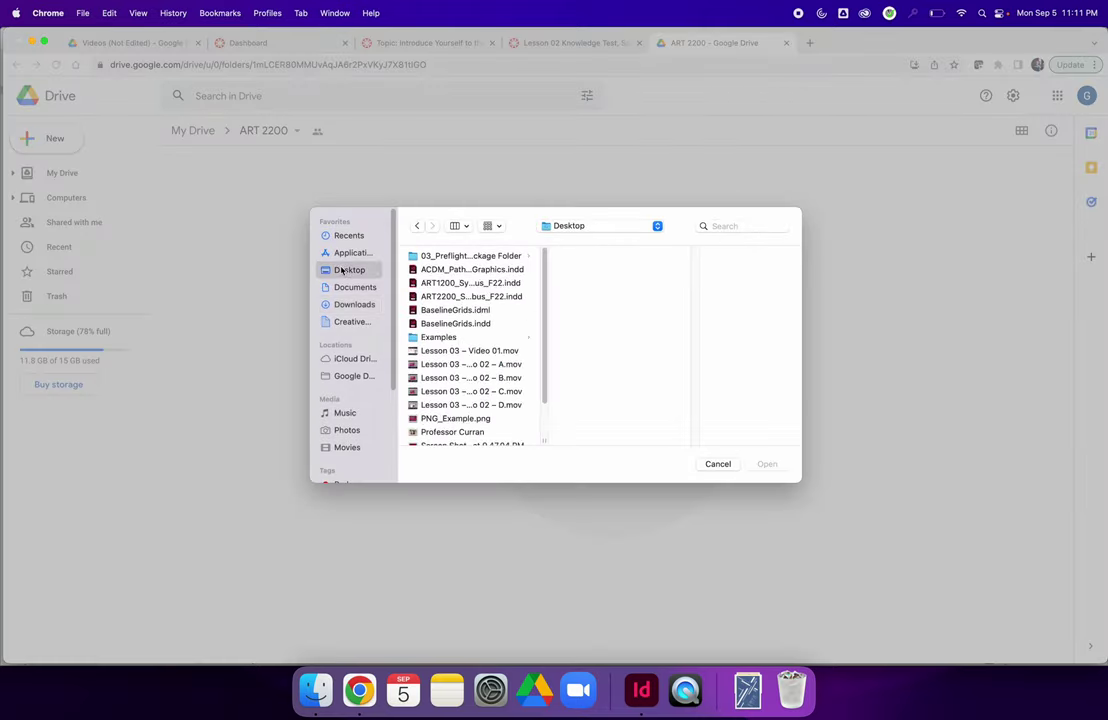
pyautogui.scroll(-3, 432, 397)
pyautogui.click(440, 383)
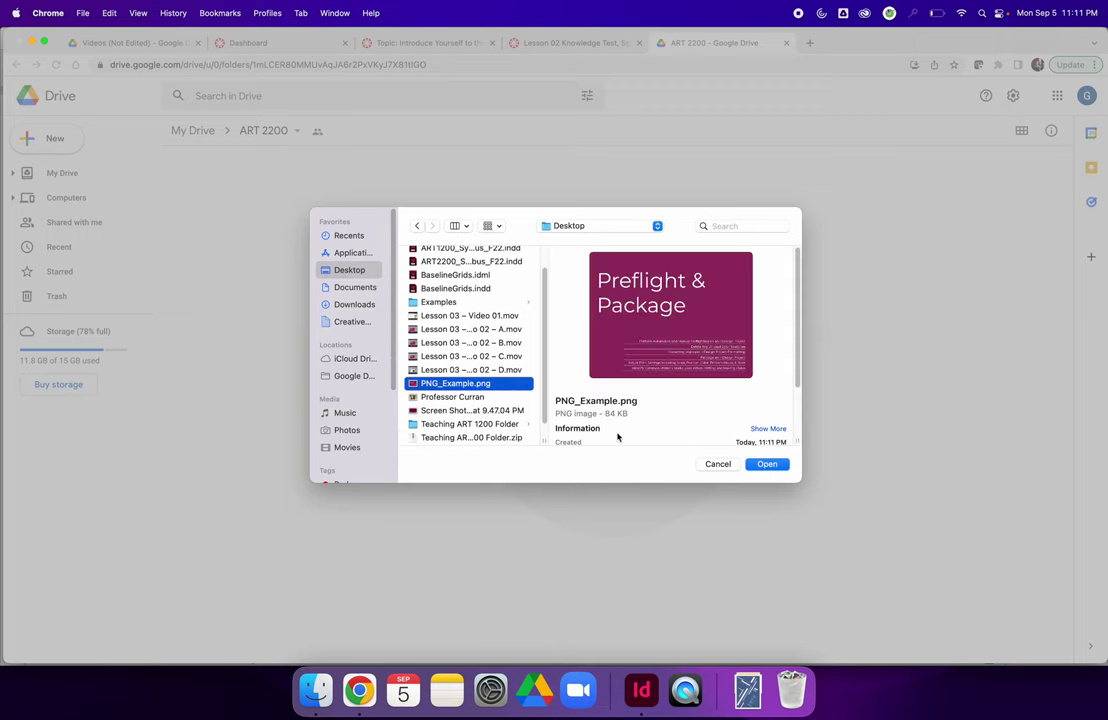
pyautogui.click(766, 464)
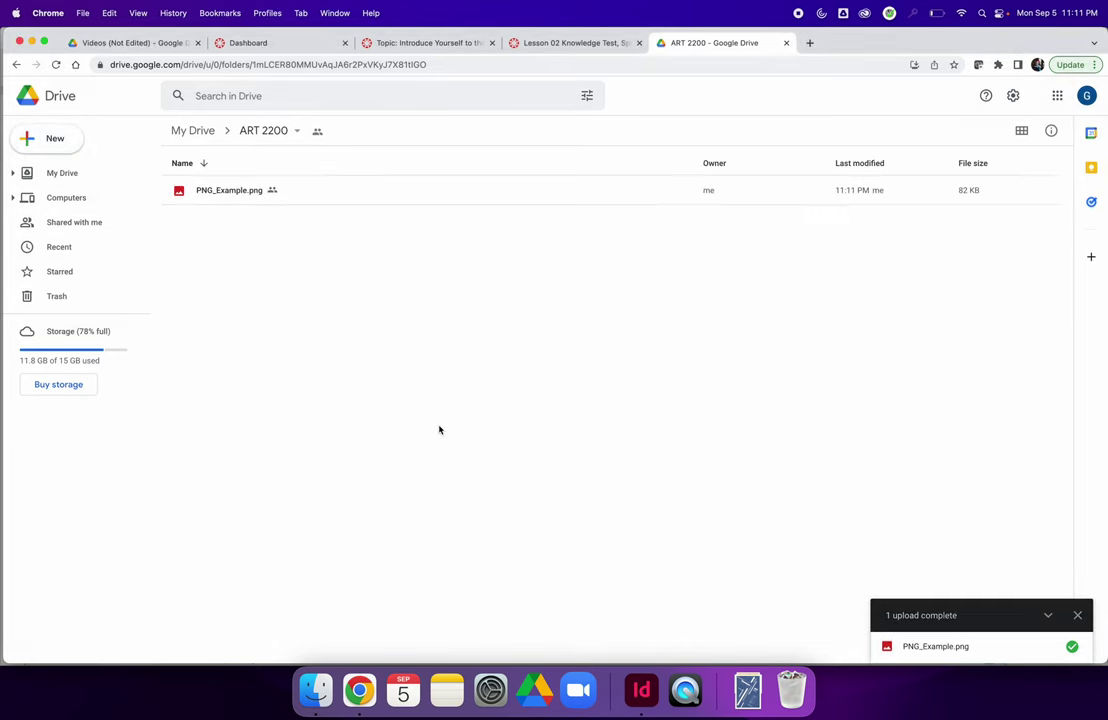
pyautogui.click(230, 202)
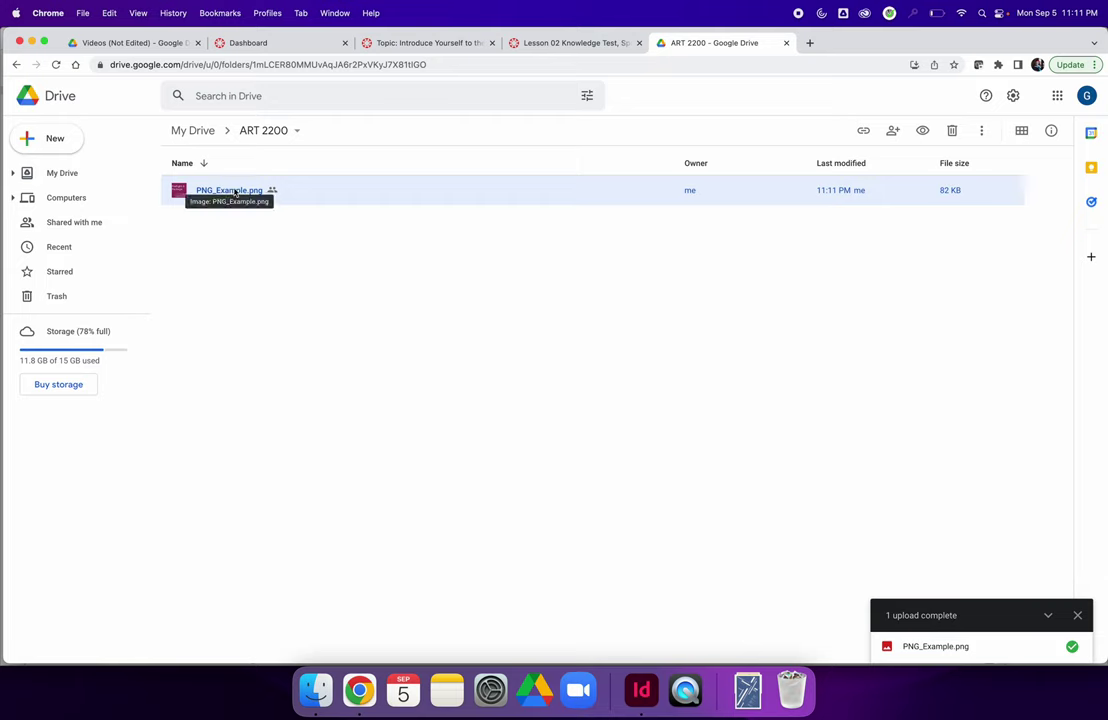
# Set PNG_Example.png's access to Anyone with the link and copy its share link
pyautogui.click(863, 132)
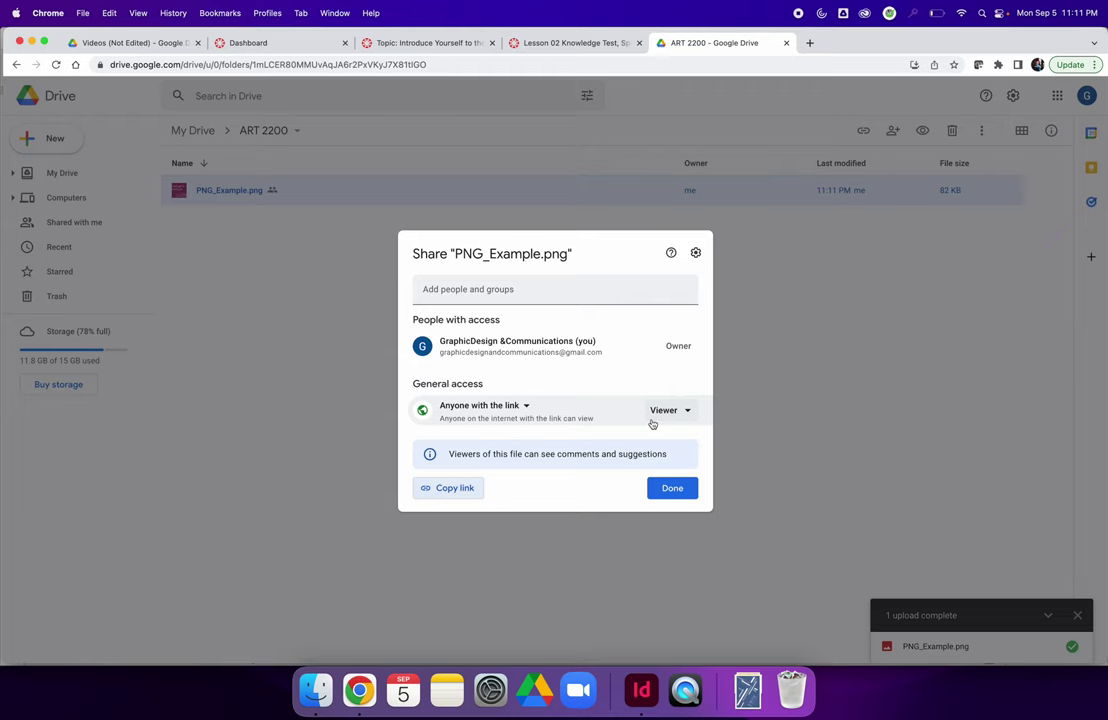
pyautogui.click(488, 406)
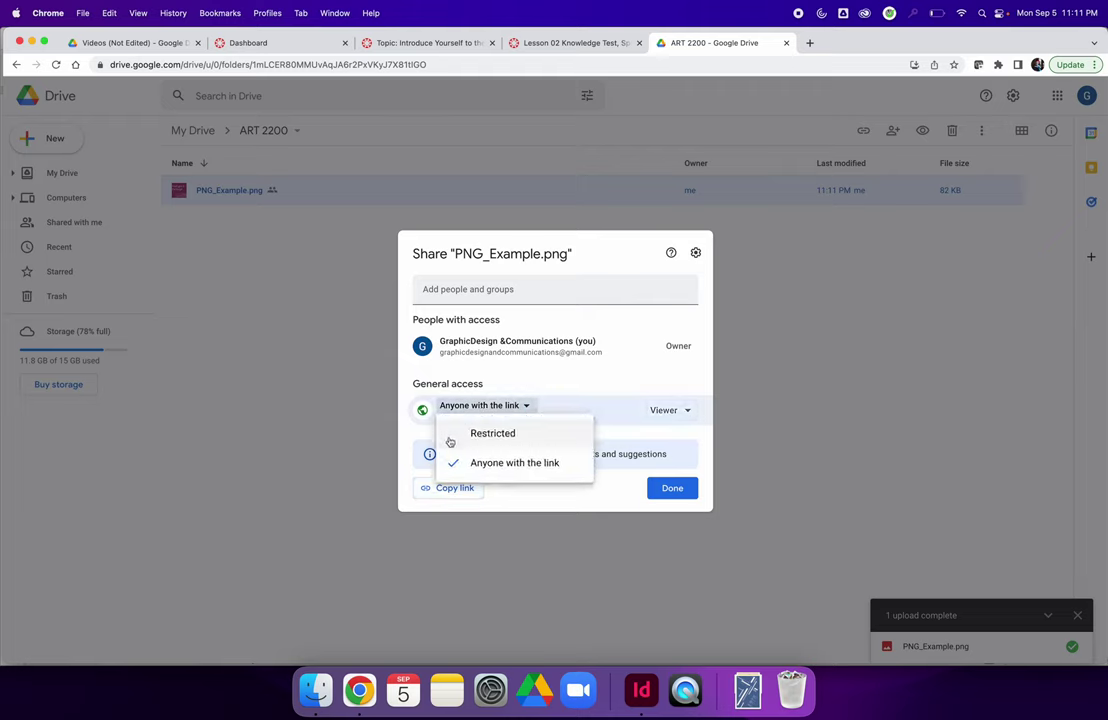
pyautogui.click(495, 462)
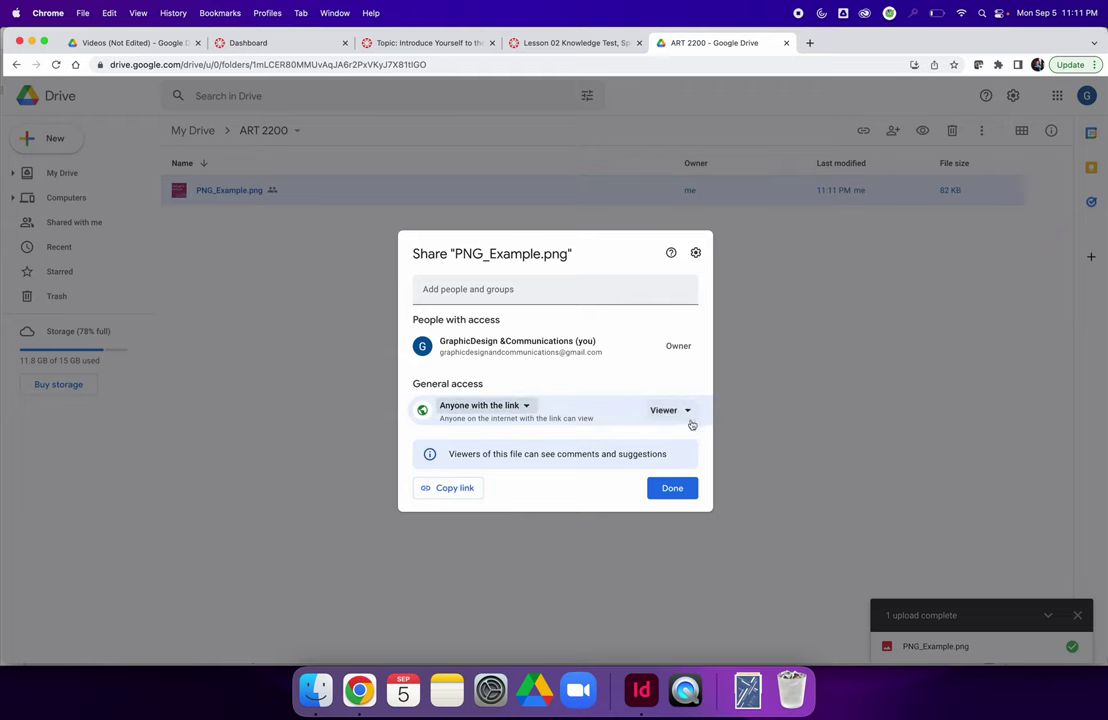
pyautogui.click(680, 490)
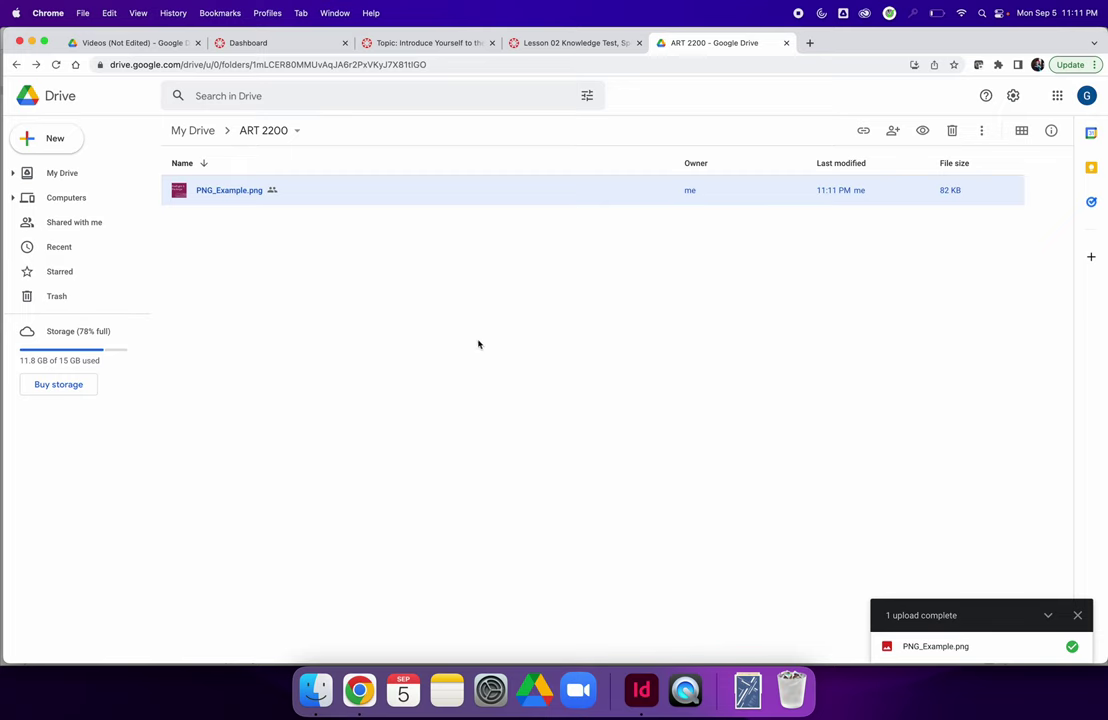
pyautogui.click(863, 135)
pyautogui.click(450, 490)
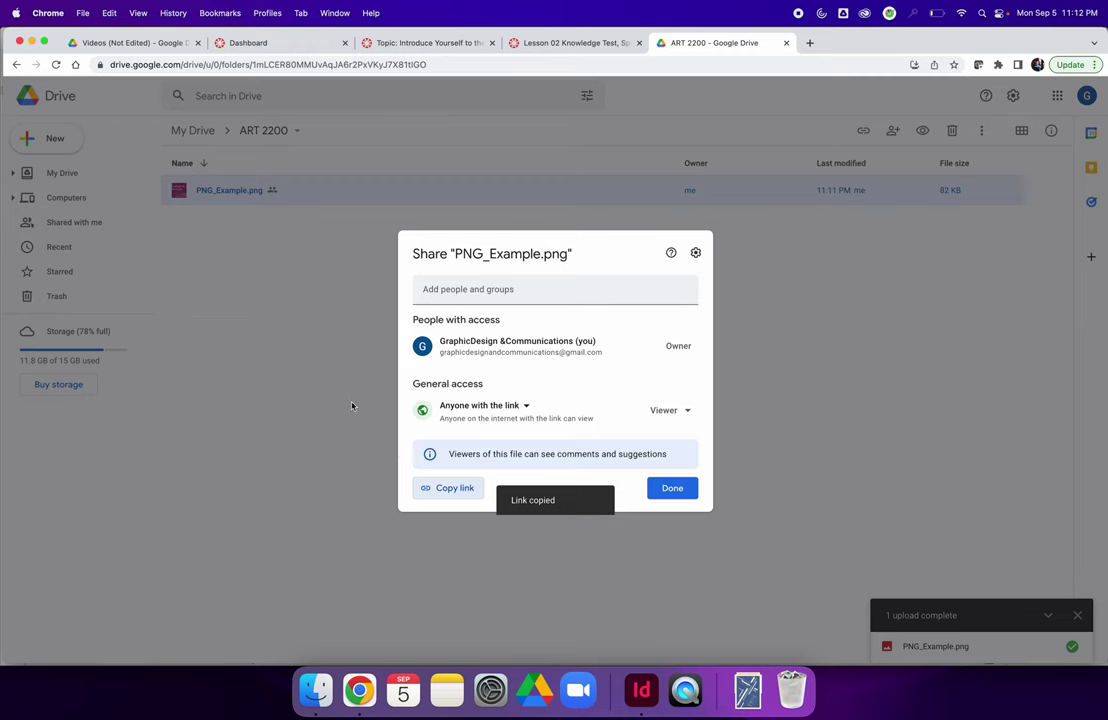
# Paste PNG_Example.png's Drive link into a new reply as a clickable link
pyautogui.click(367, 43)
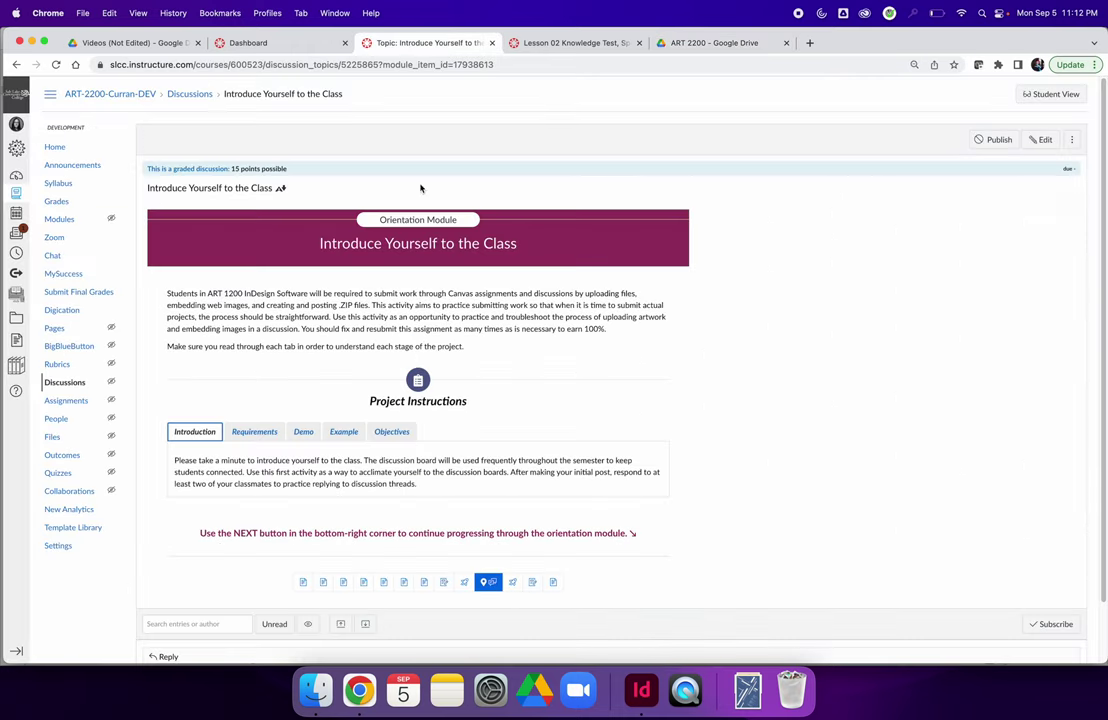
pyautogui.scroll(-1, 419, 278)
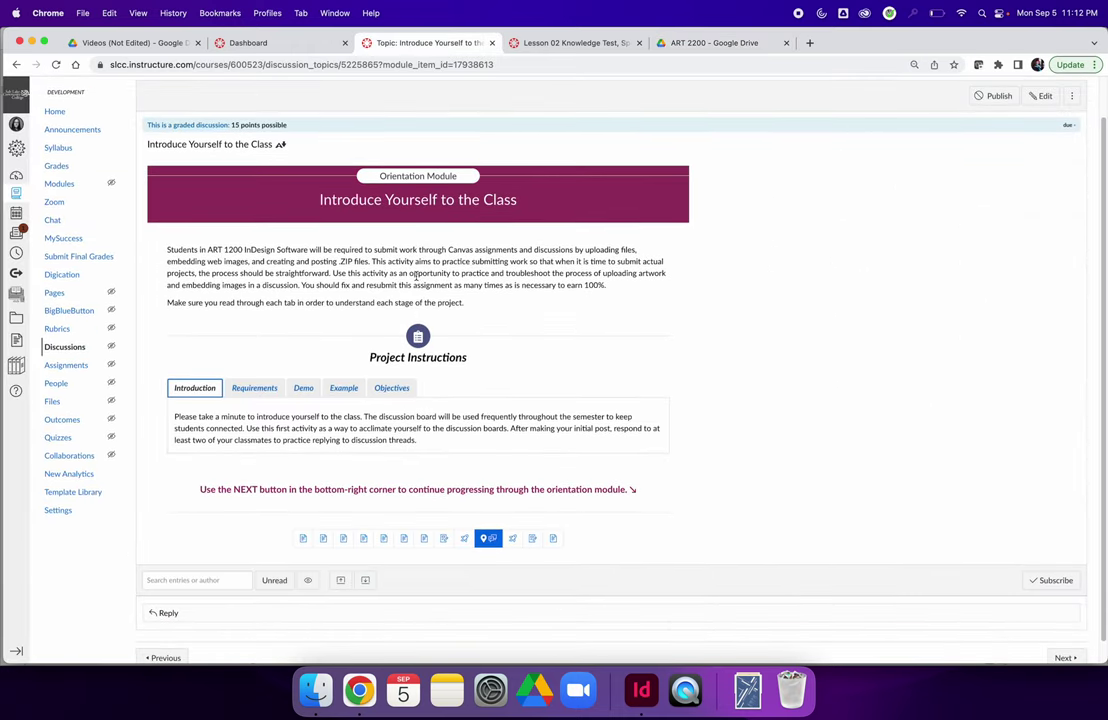
pyautogui.scroll(-1, 366, 396)
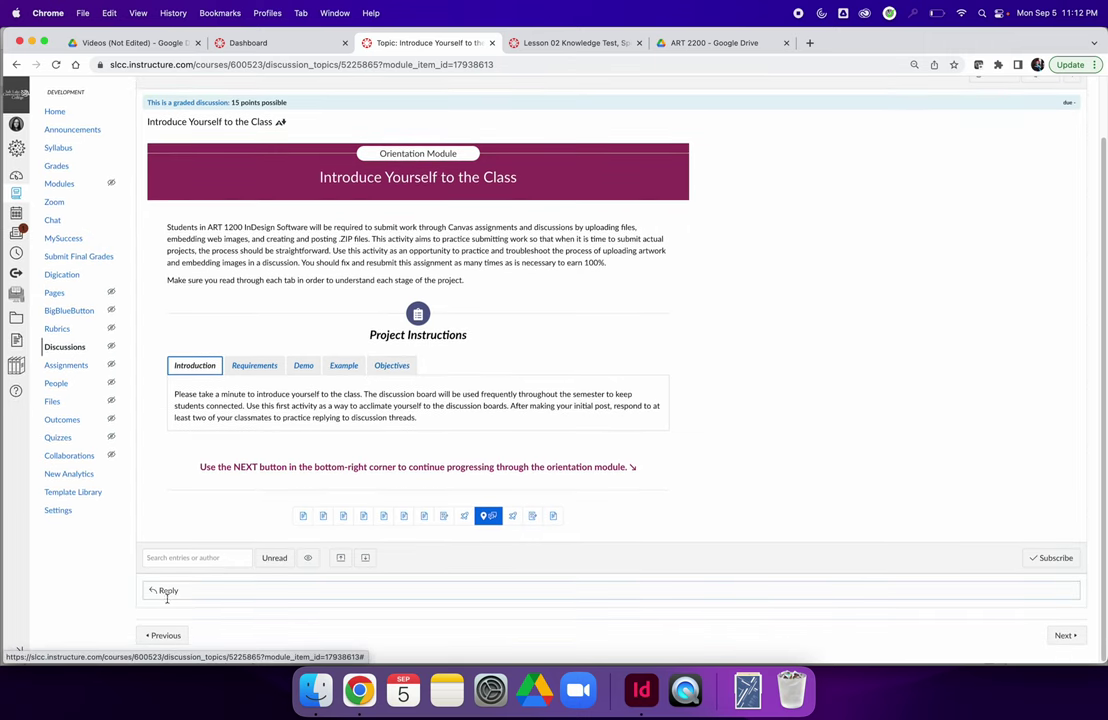
pyautogui.click(168, 591)
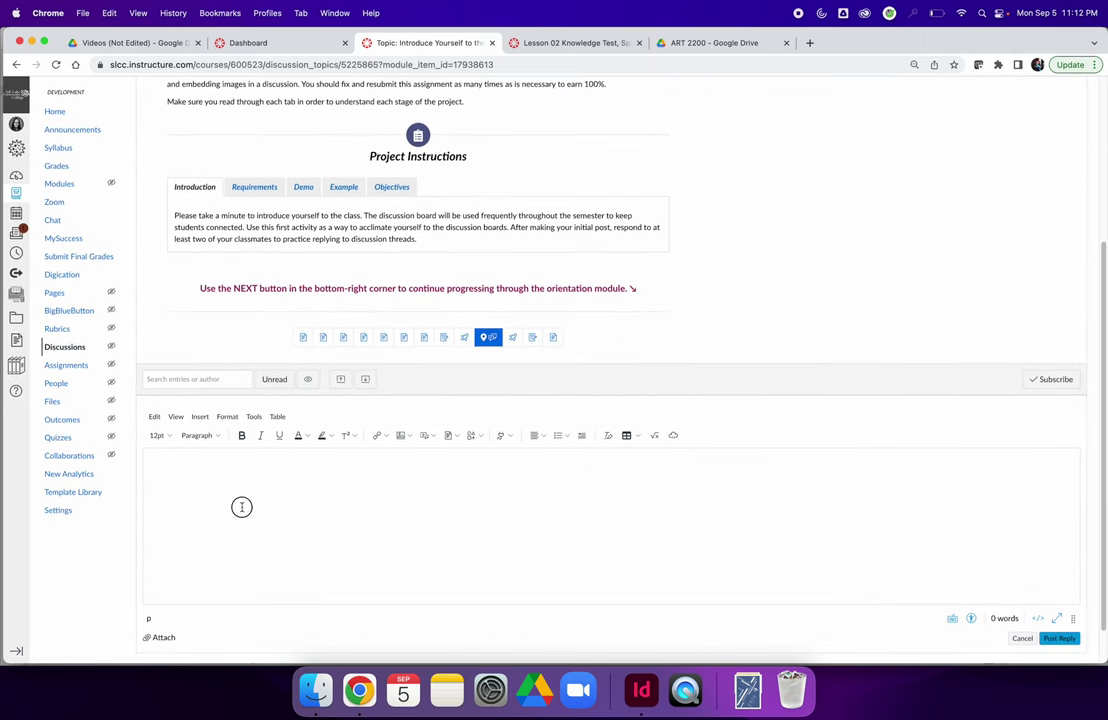
pyautogui.click(241, 507)
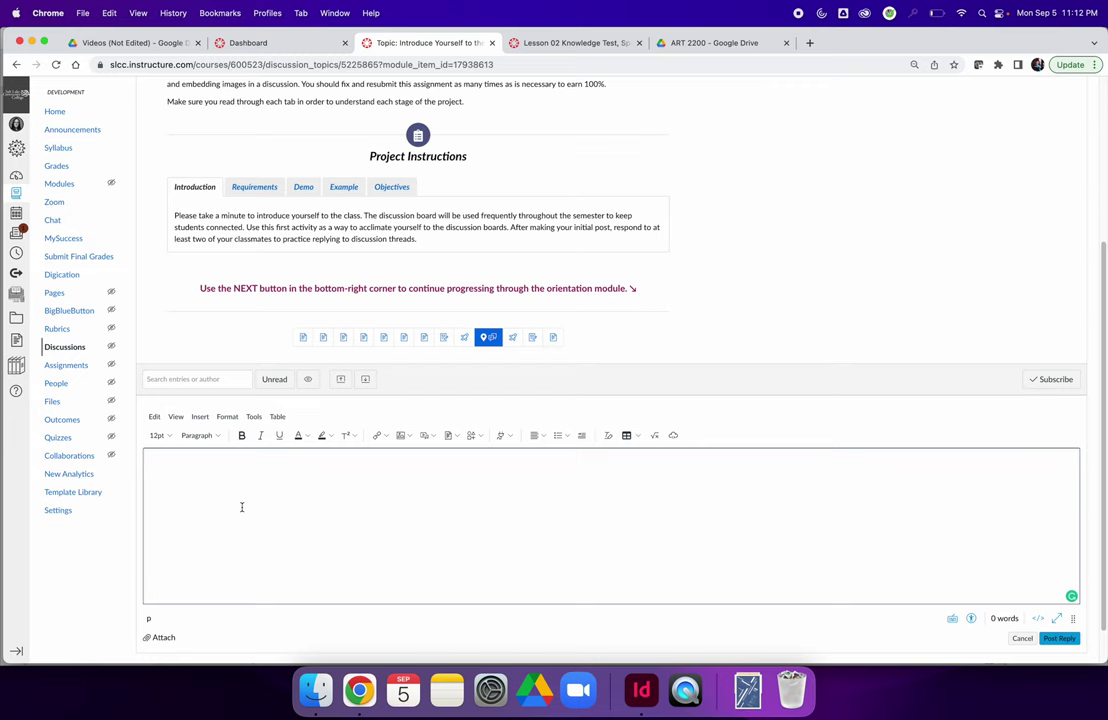
pyautogui.press('super+v')
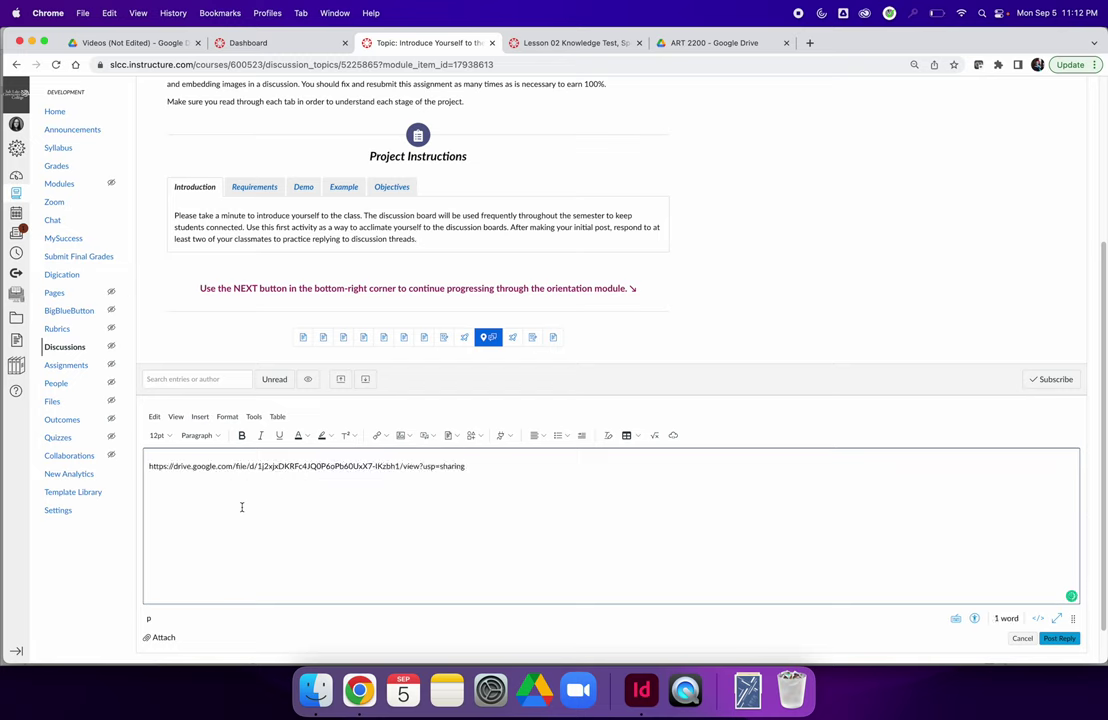
pyautogui.press('space')
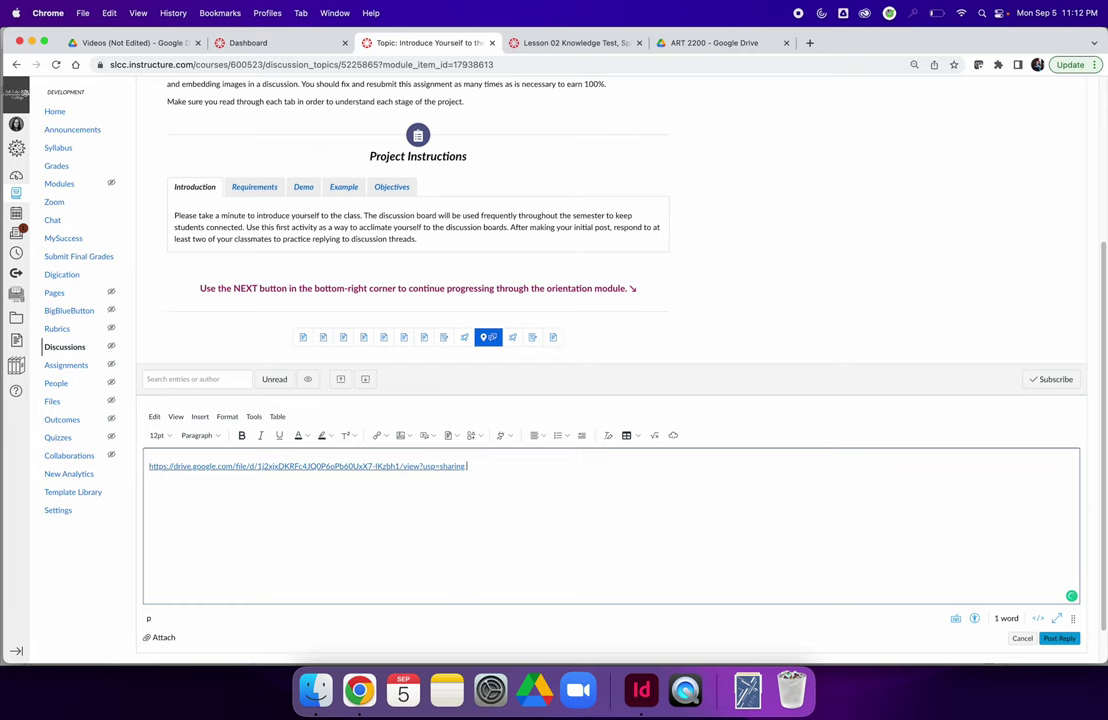
pyautogui.press('Return')
# Close the Drive sharing settings and reopen the PNG_Example.png preview
pyautogui.click(707, 44)
pyautogui.click(670, 488)
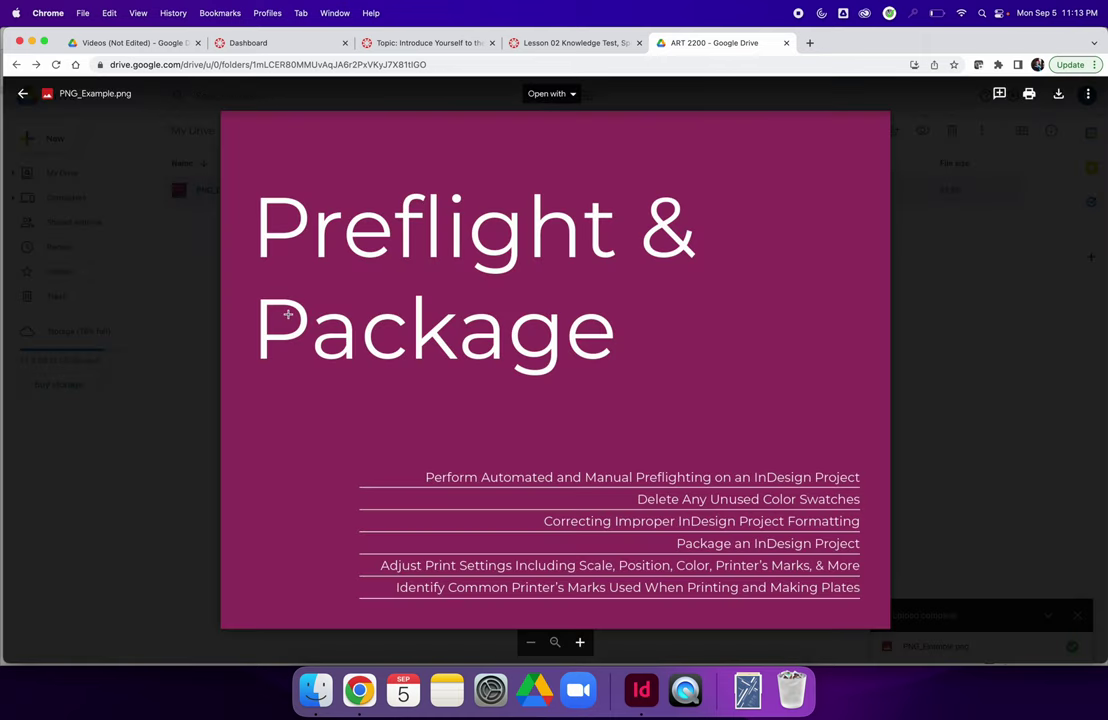
pyautogui.click(205, 329)
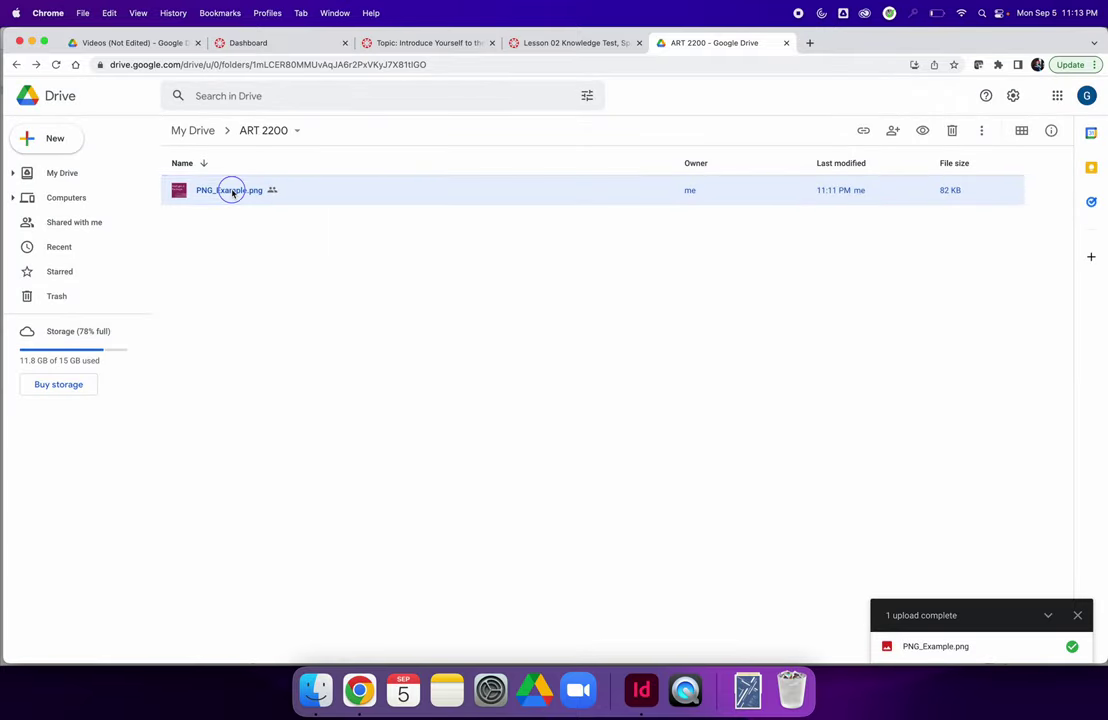
pyautogui.rightClick(234, 191)
pyautogui.click(280, 209)
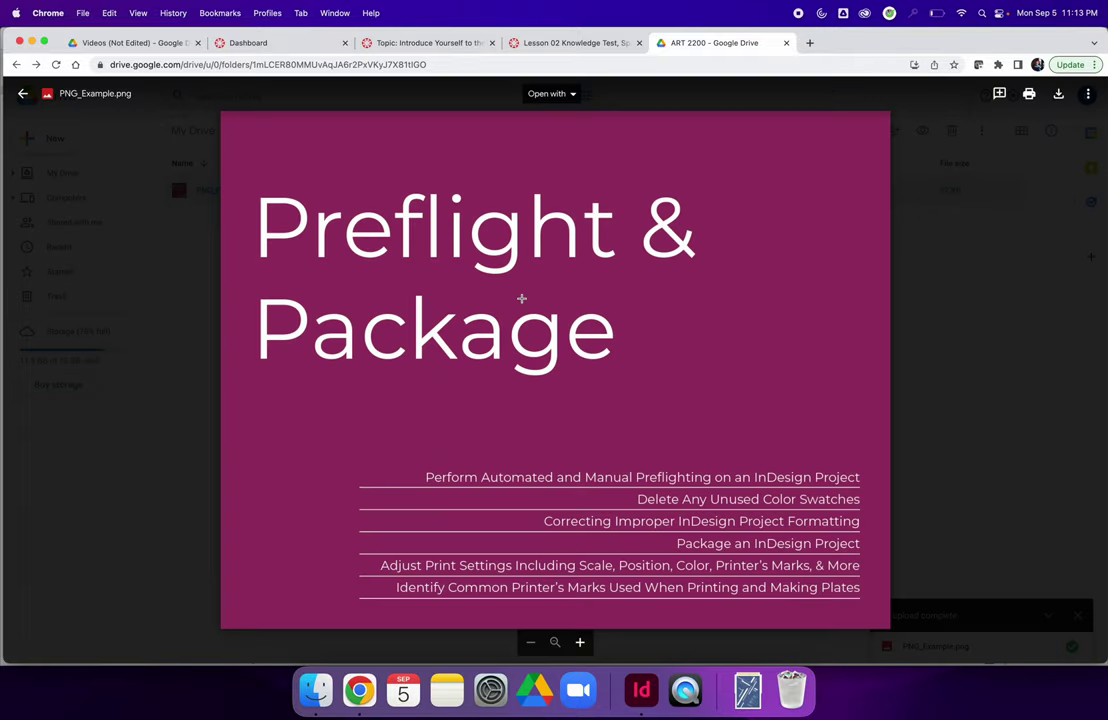
# Select the PNG's iframe code from More > Embed item, then return to the Canvas reply
pyautogui.click(1089, 96)
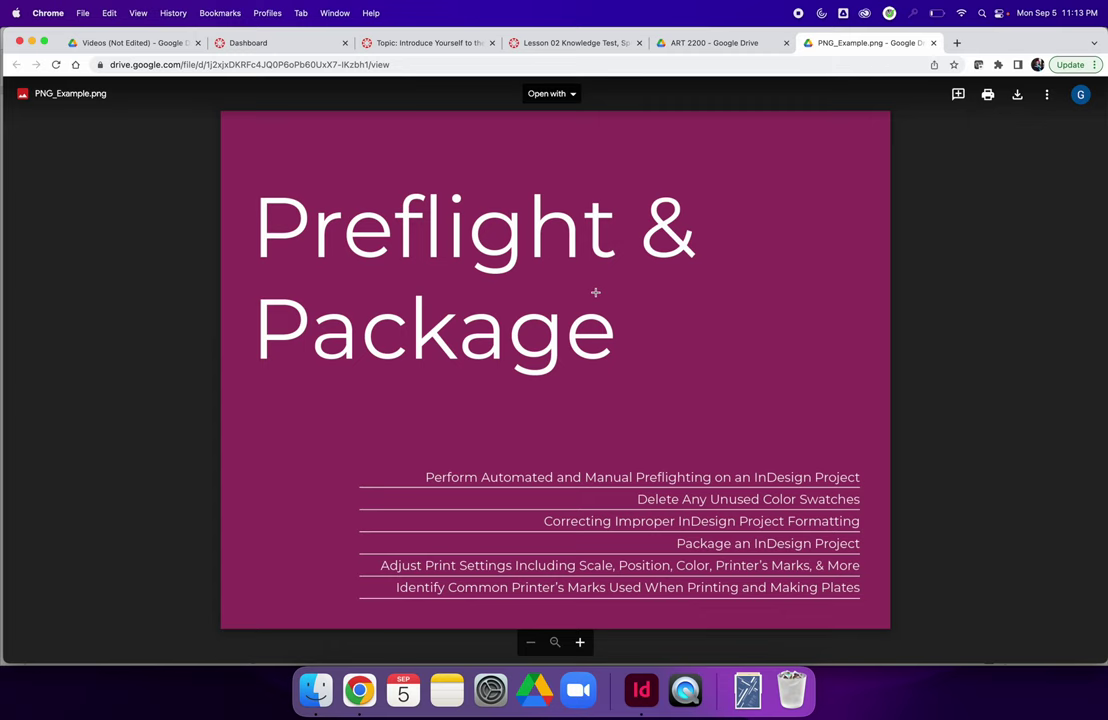
pyautogui.click(1047, 95)
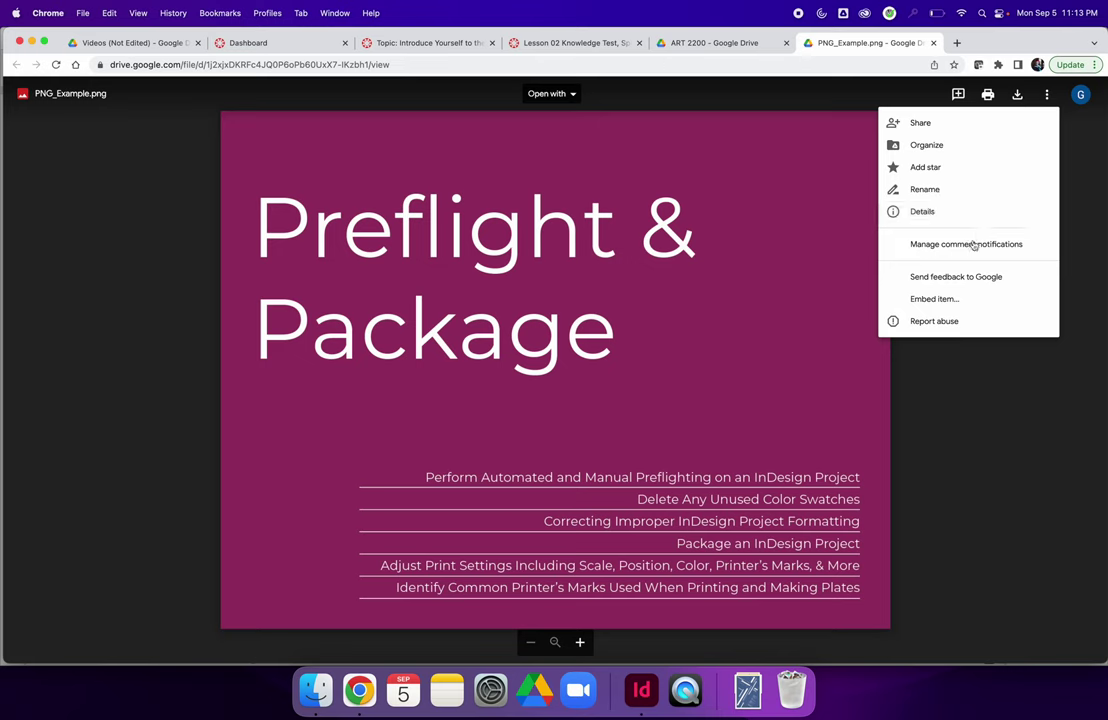
pyautogui.click(957, 300)
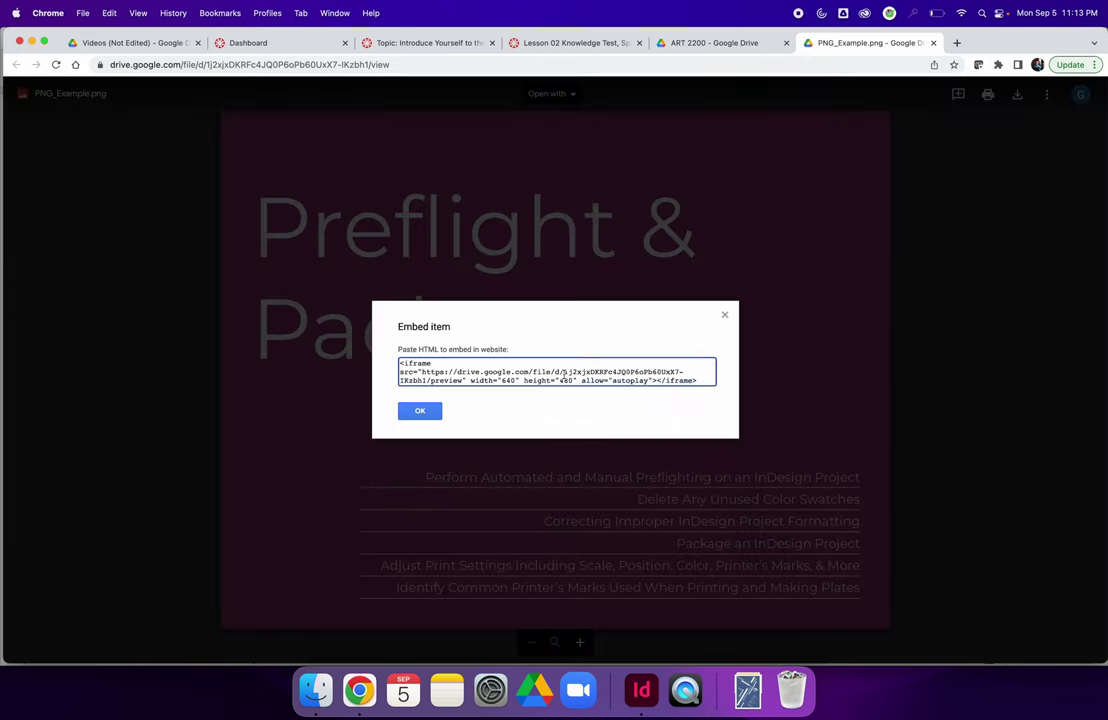
pyautogui.click(563, 375)
pyautogui.press('super+c')
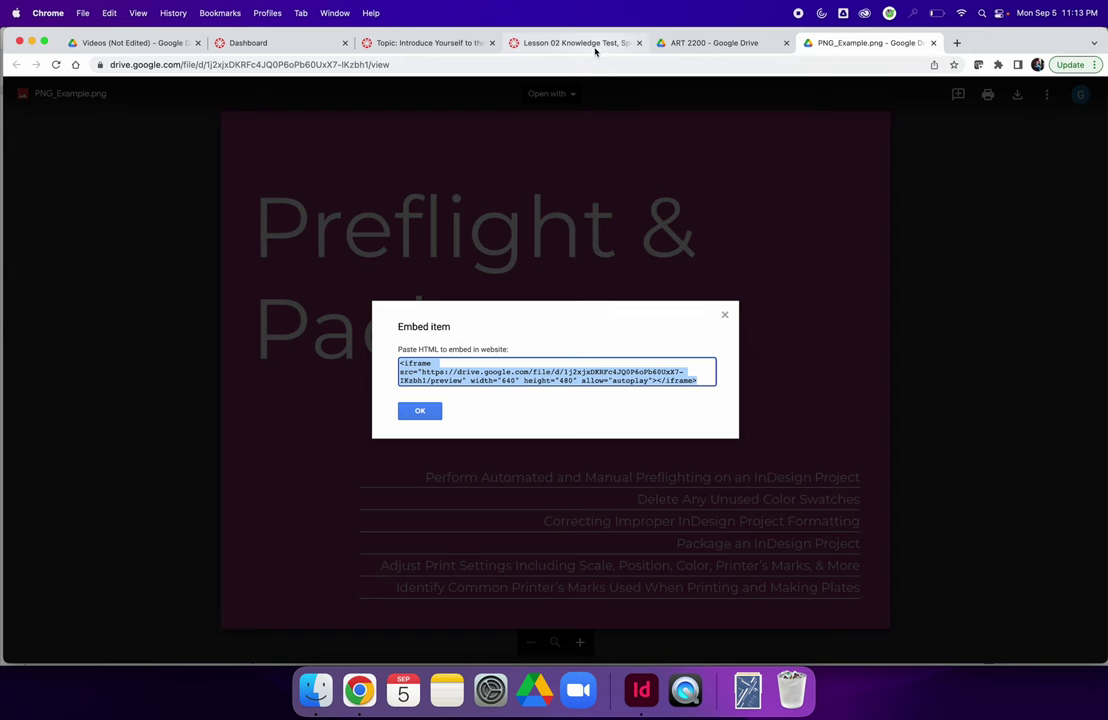
pyautogui.click(433, 44)
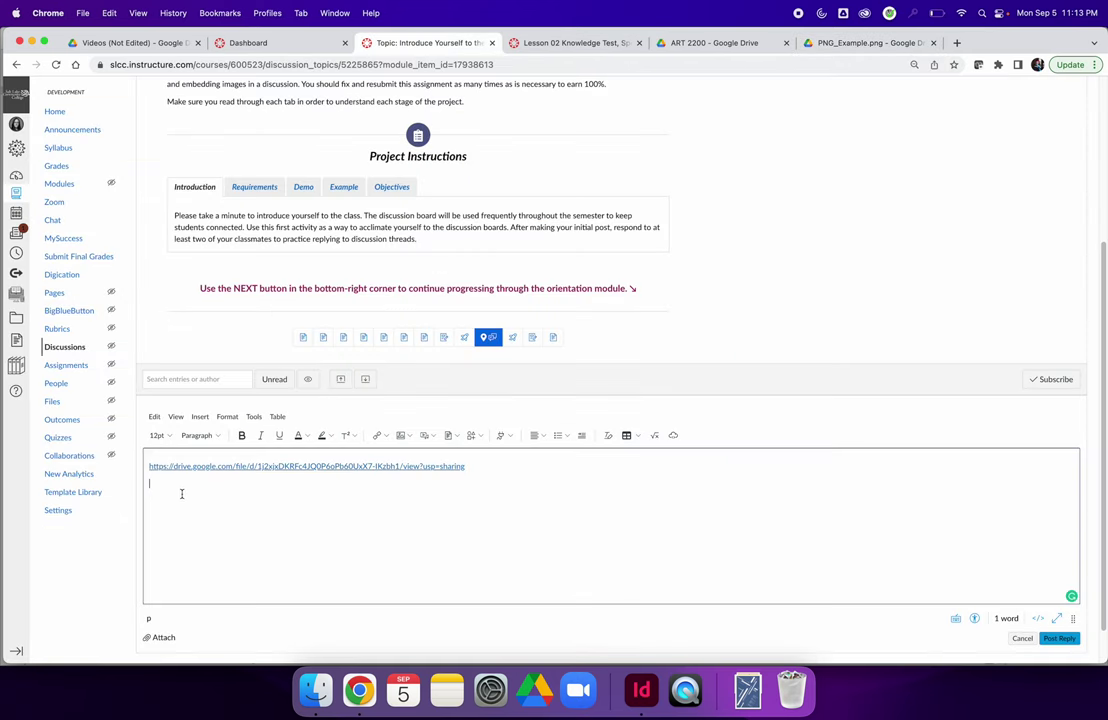
# Undo the plain-text paste and insert the PNG's iframe code through Insert > Embed instead
pyautogui.press('super+v')
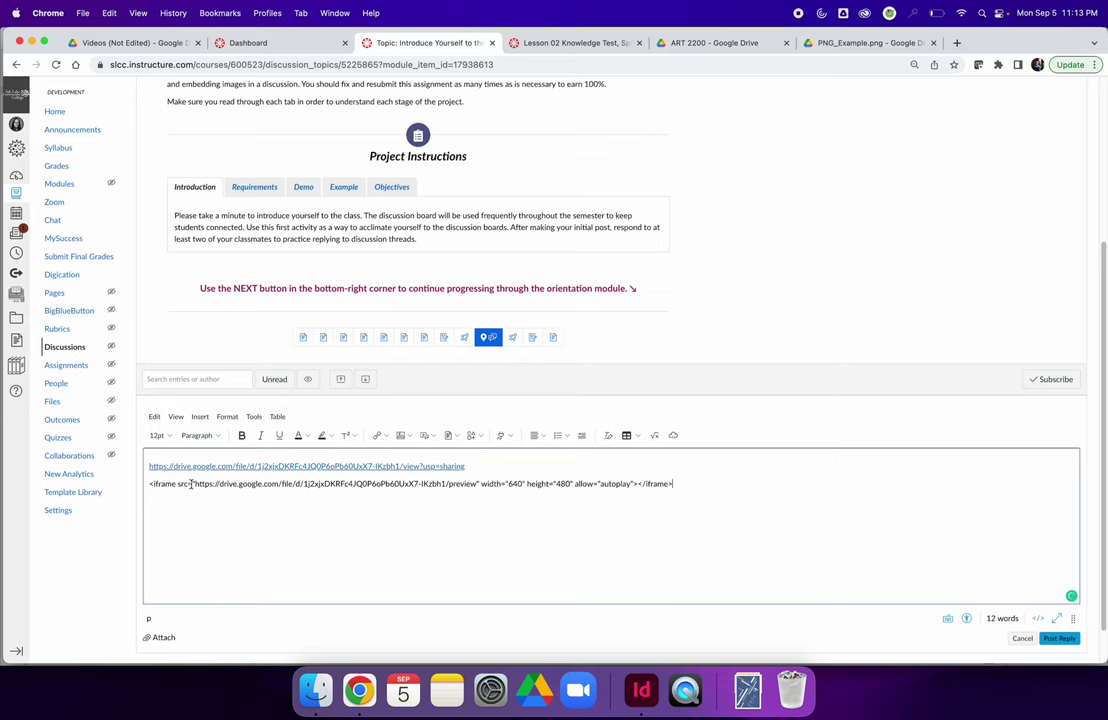
pyautogui.press('super+z')
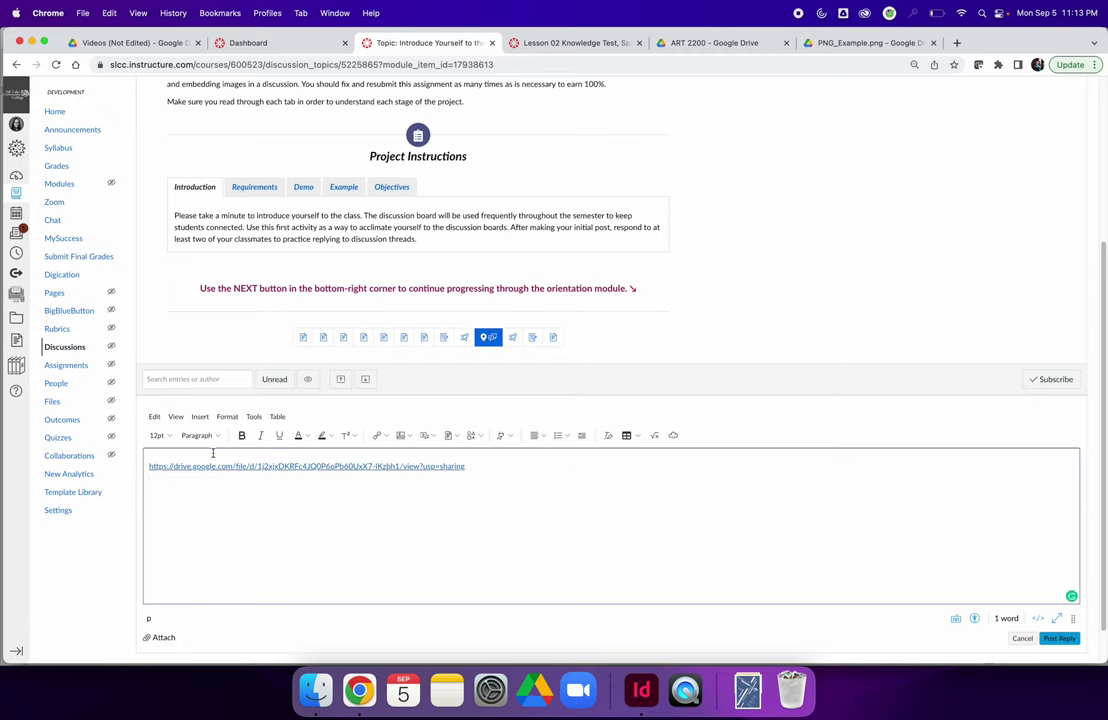
pyautogui.click(200, 416)
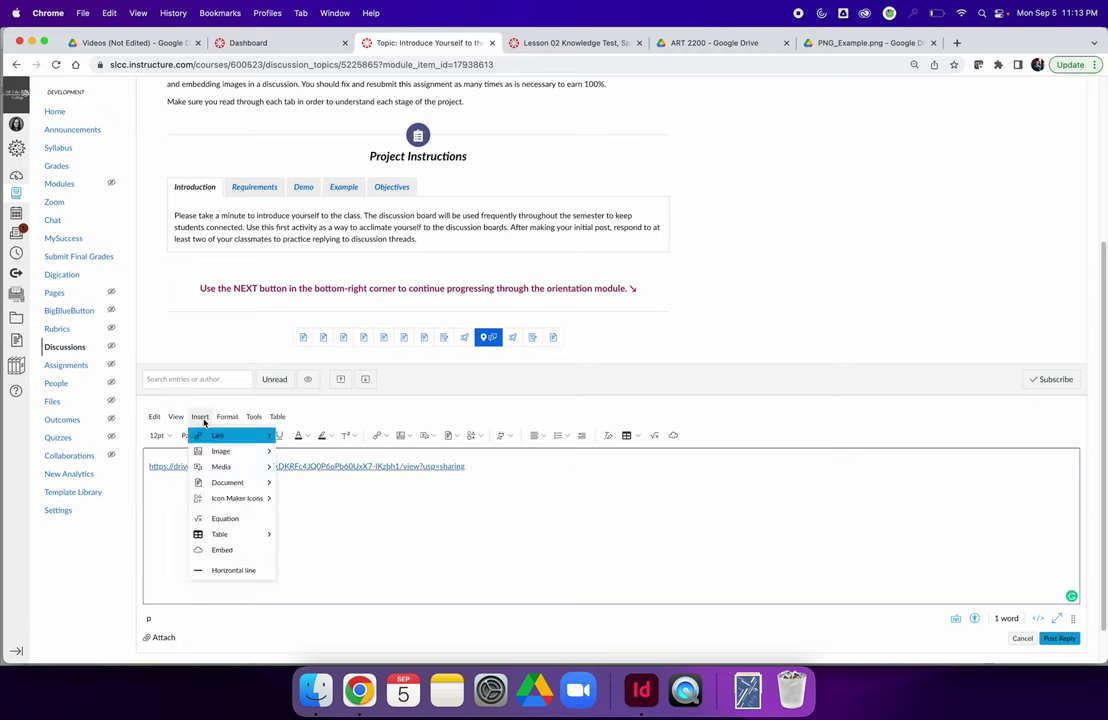
pyautogui.click(223, 551)
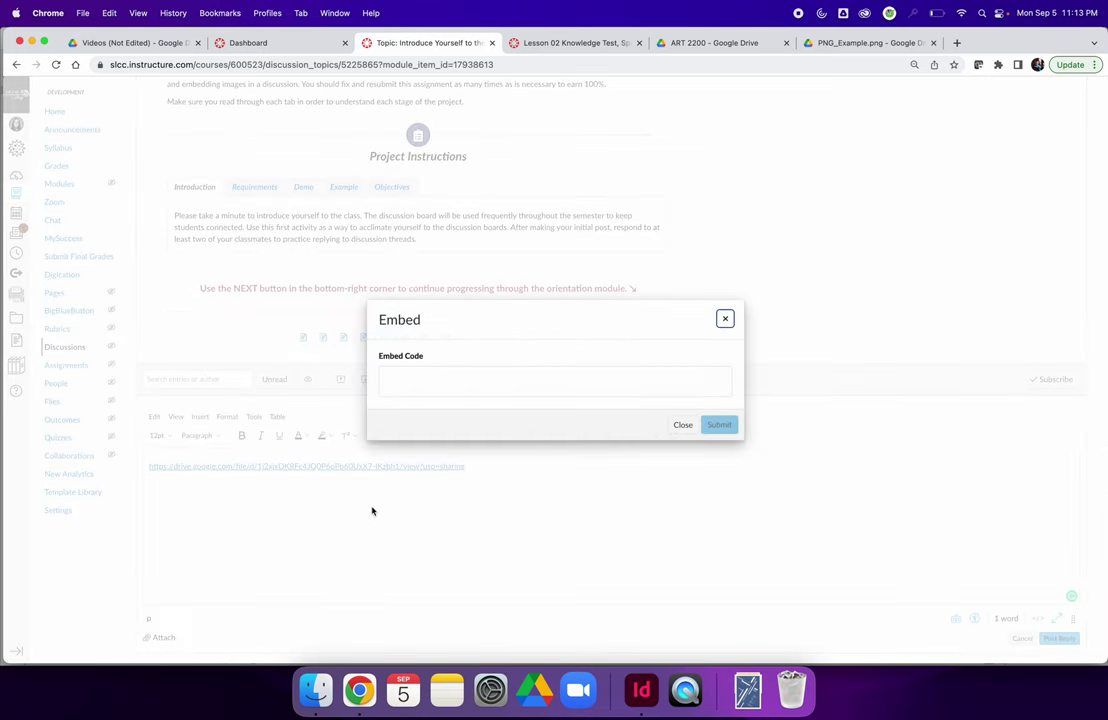
pyautogui.click(421, 388)
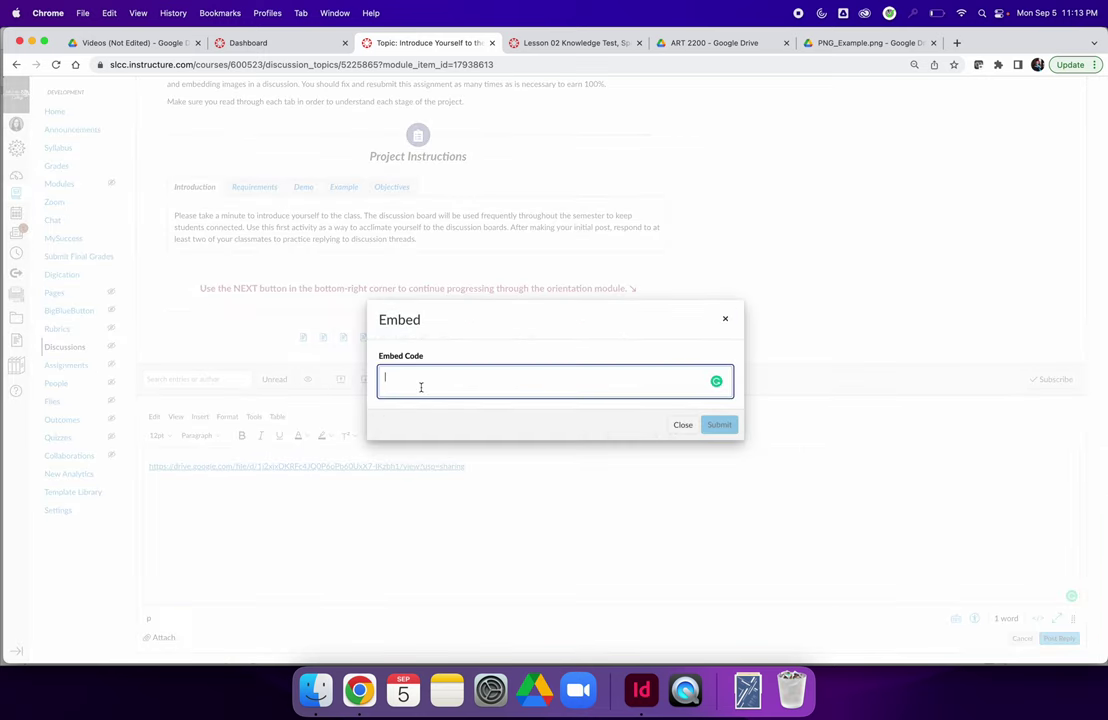
pyautogui.press('super+v')
pyautogui.click(720, 424)
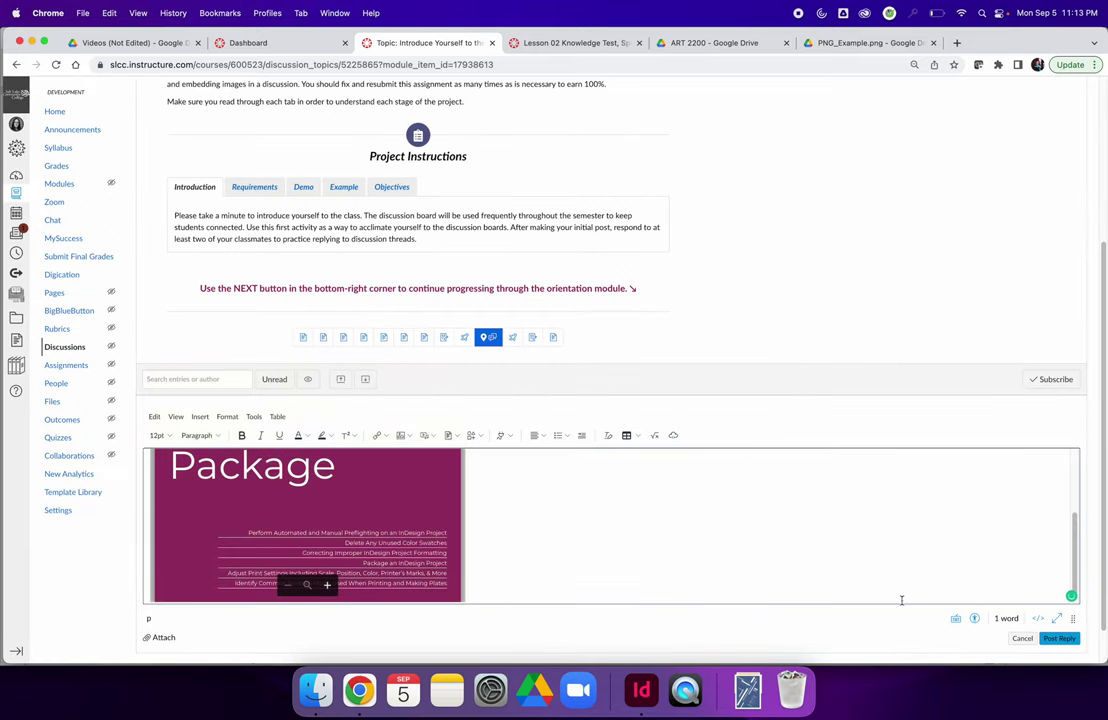
# Post the reply with the embedded slide and close the leftover PNG_Example and ART 2200 tabs
pyautogui.click(1056, 638)
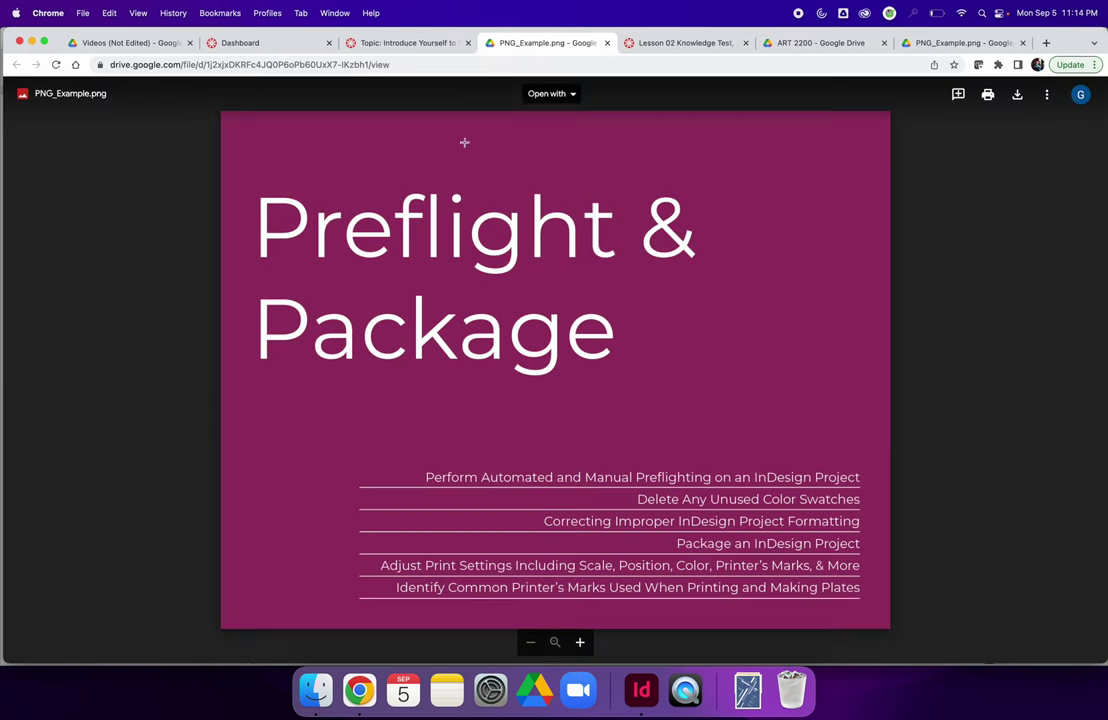
pyautogui.click(607, 43)
pyautogui.click(606, 45)
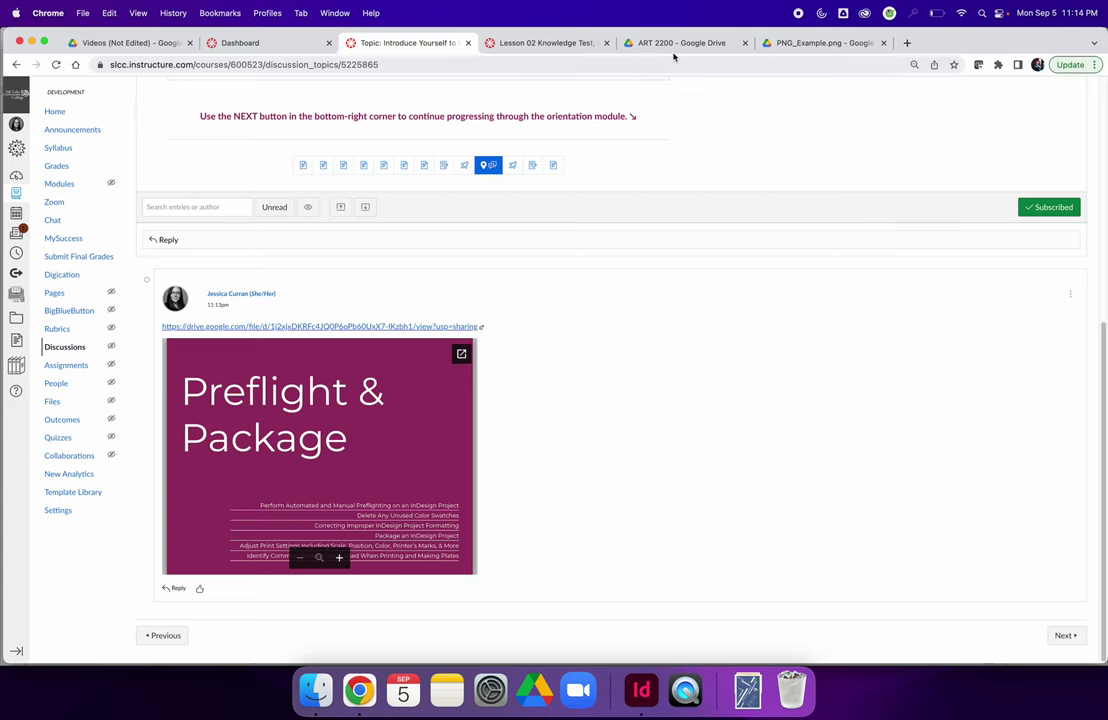
pyautogui.click(716, 40)
pyautogui.click(745, 42)
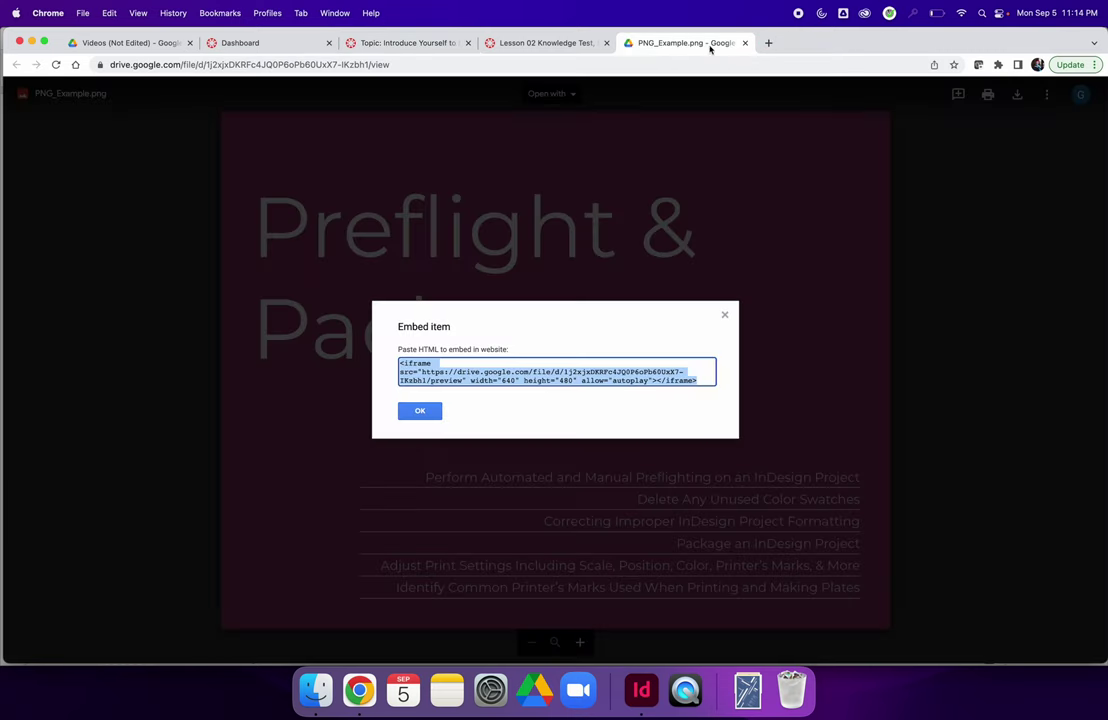
pyautogui.click(725, 314)
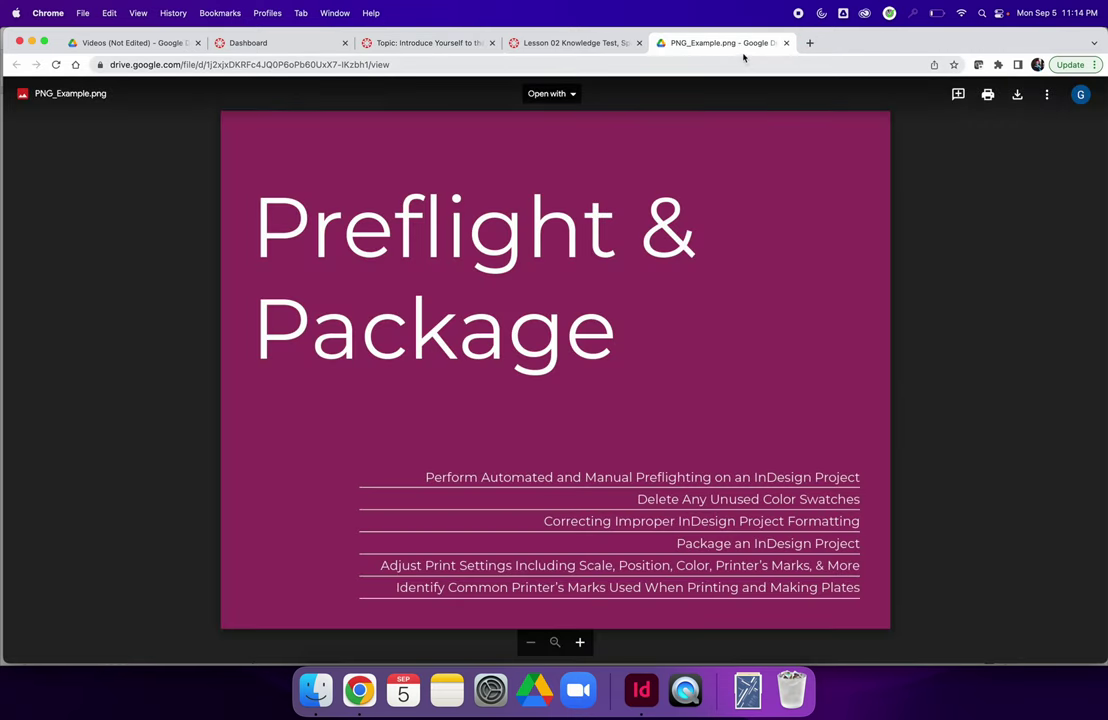
# Close the last image preview tab and return to the Preflight & Package document in InDesign
pyautogui.click(786, 42)
pyautogui.click(641, 690)
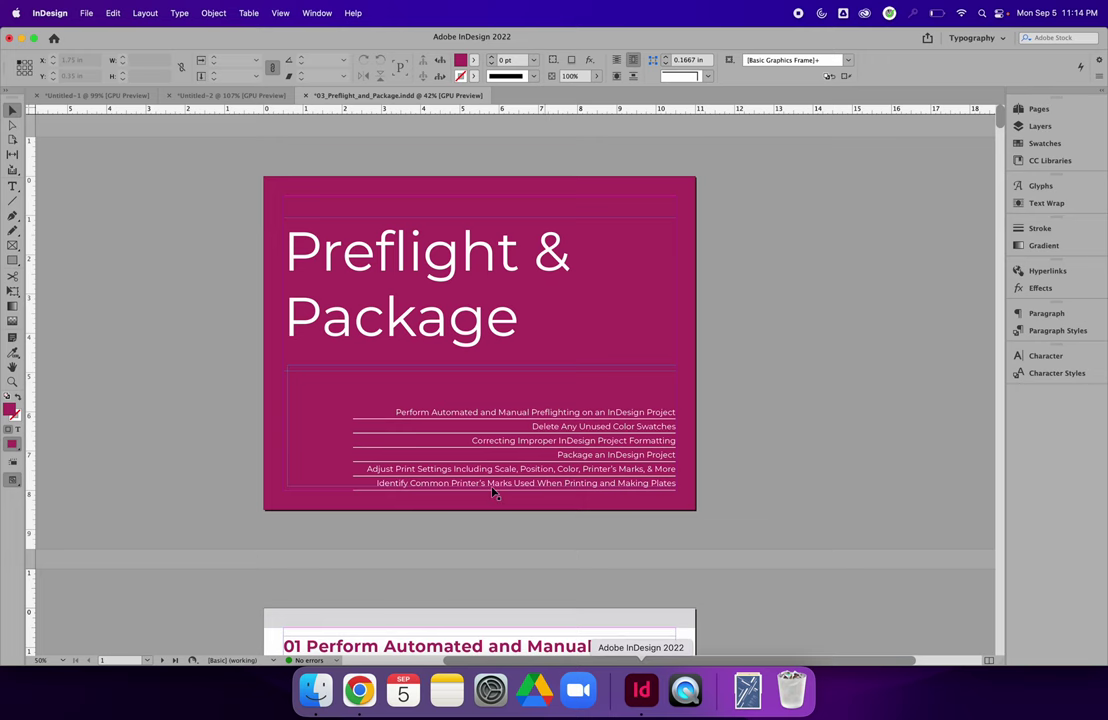
pyautogui.scroll(-10, 224, 383)
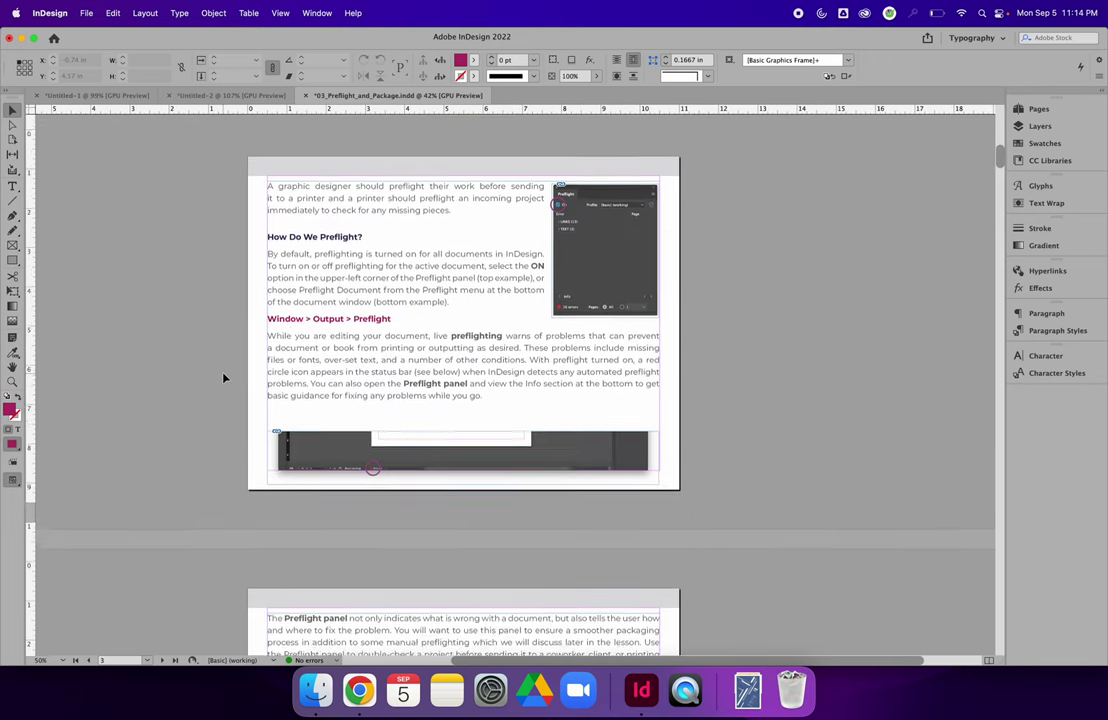
pyautogui.scroll(15, 224, 378)
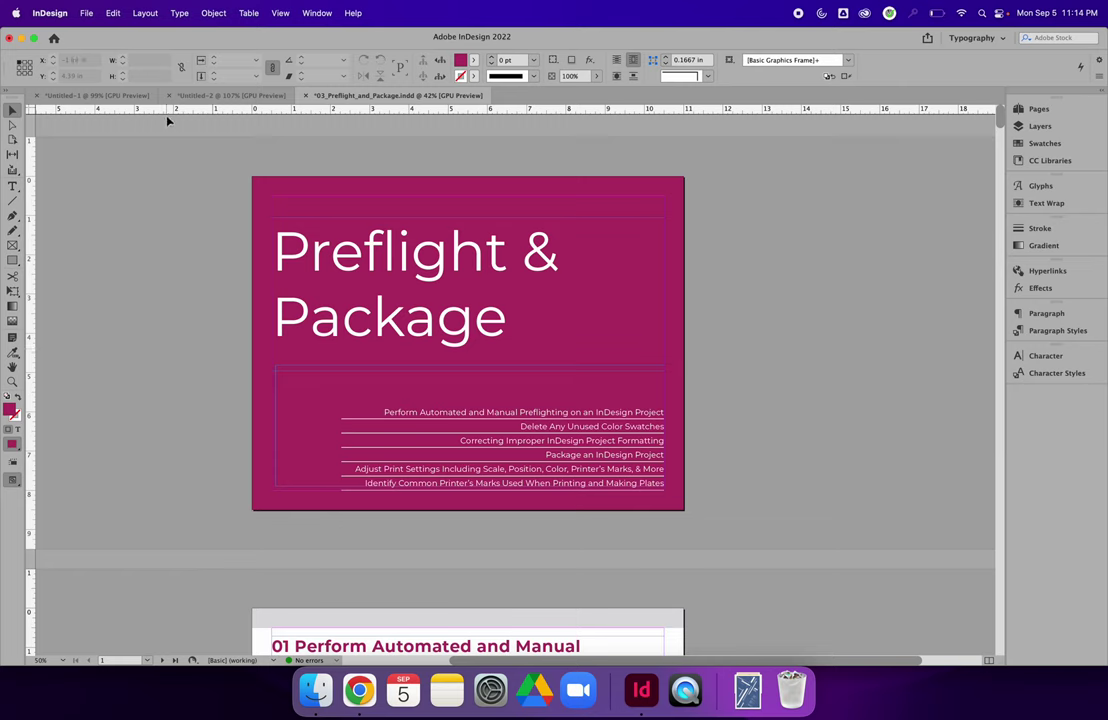
# Package the document to the Desktop as 'Package Example Folder', accepting the warning
pyautogui.click(88, 13)
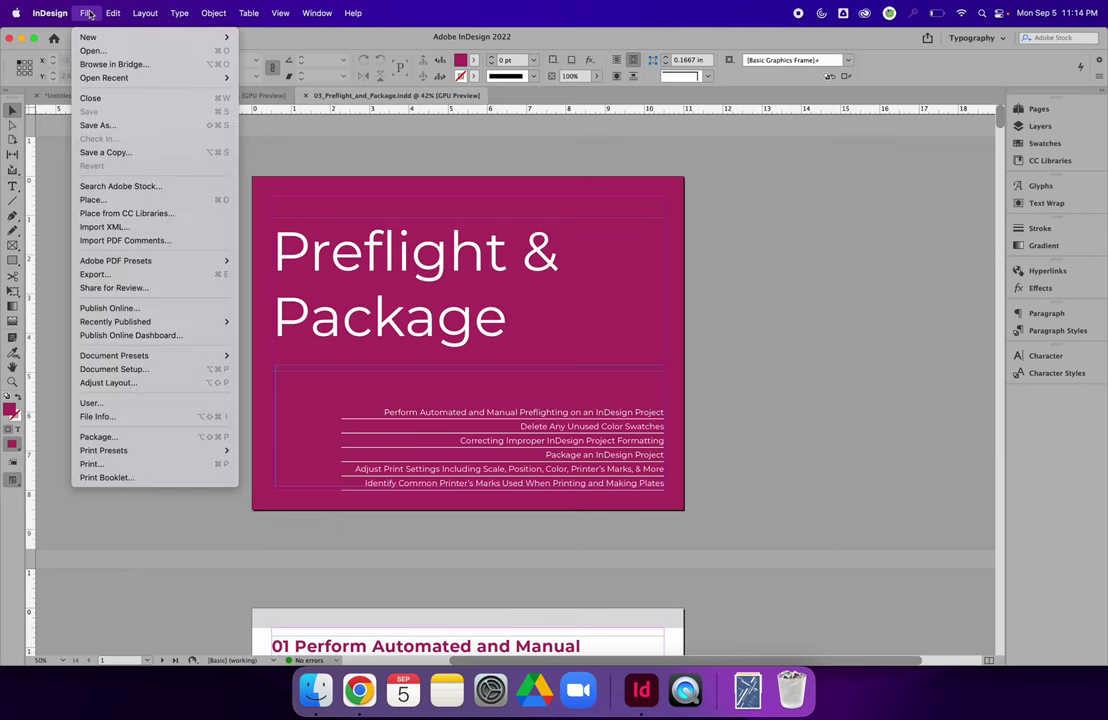
pyautogui.click(118, 438)
pyautogui.click(854, 383)
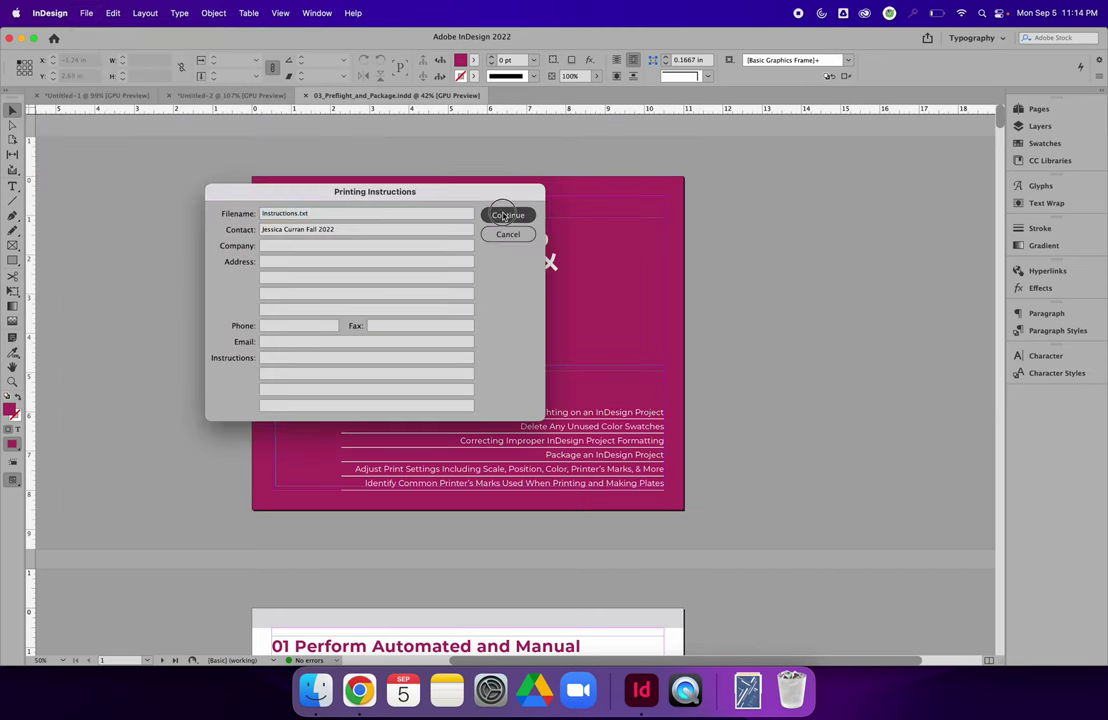
pyautogui.click(507, 215)
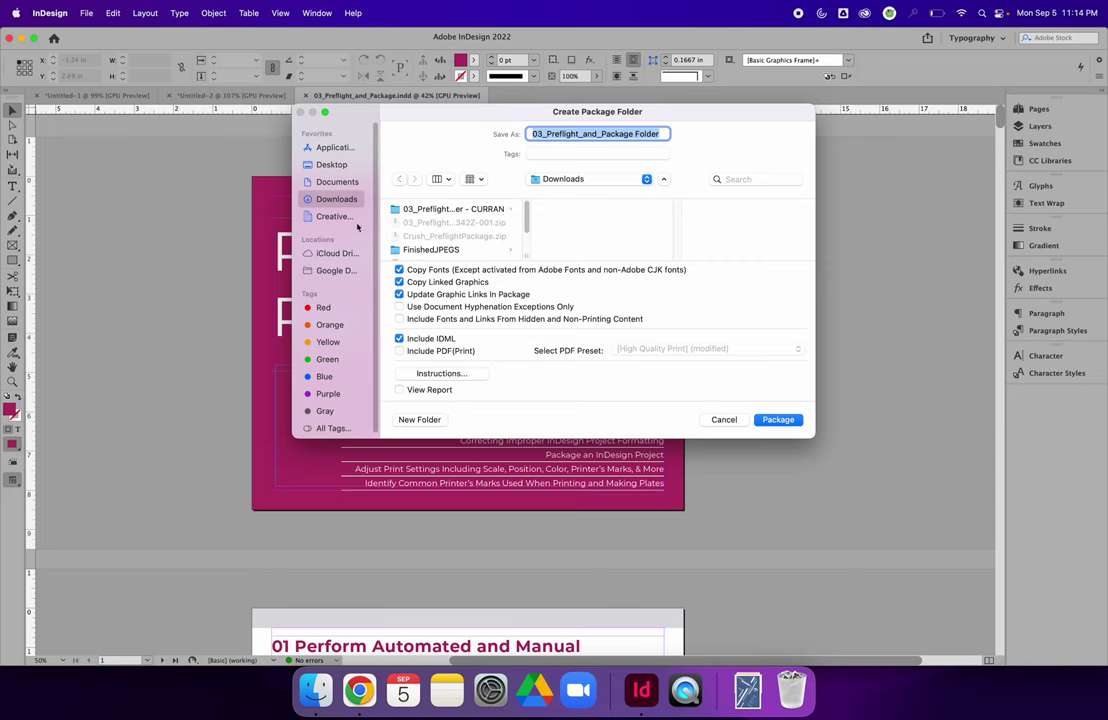
pyautogui.click(332, 166)
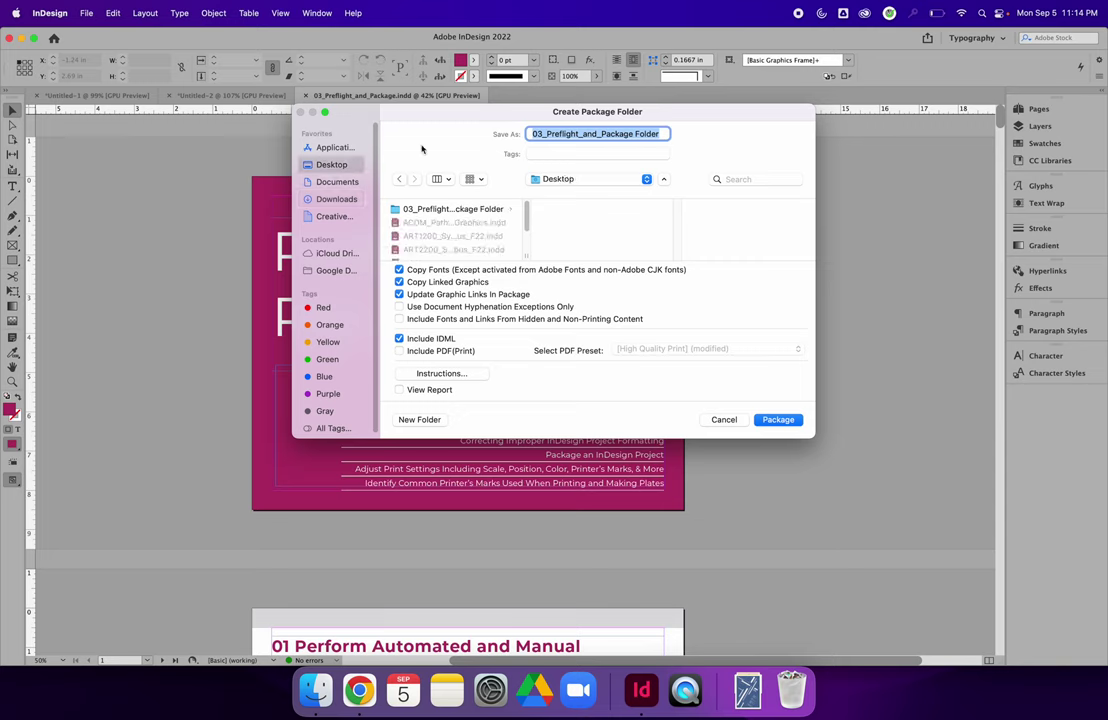
pyautogui.doubleClick(573, 135)
pyautogui.write('Package Exam')
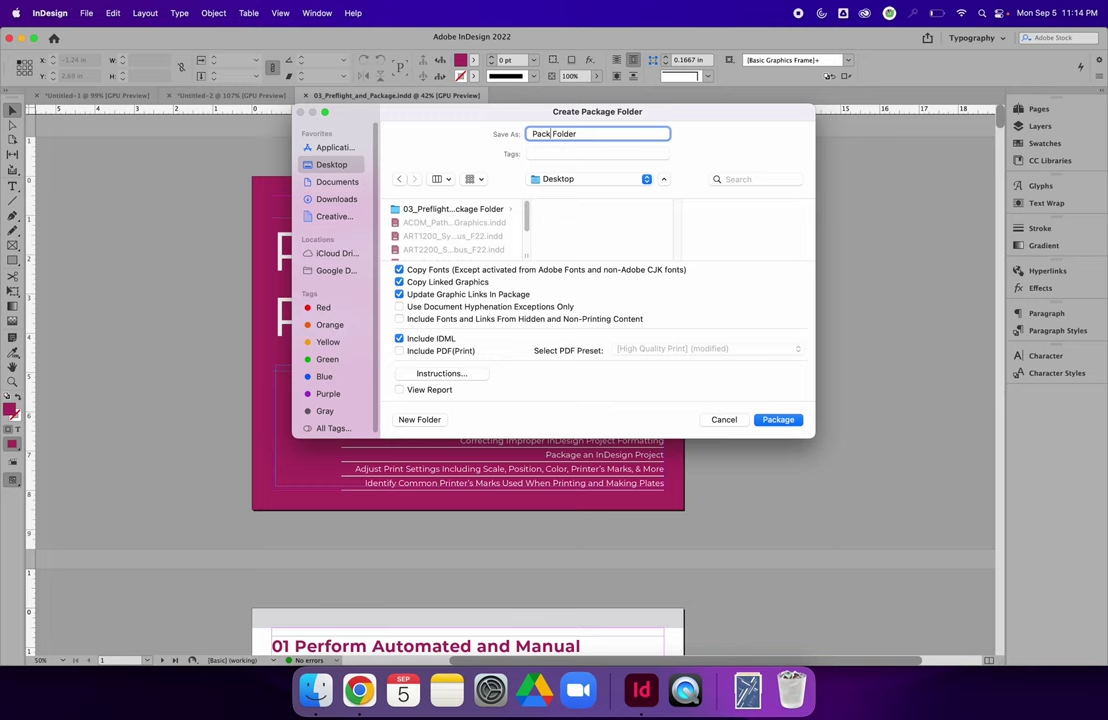
pyautogui.write('ple')
pyautogui.click(779, 420)
pyautogui.click(665, 424)
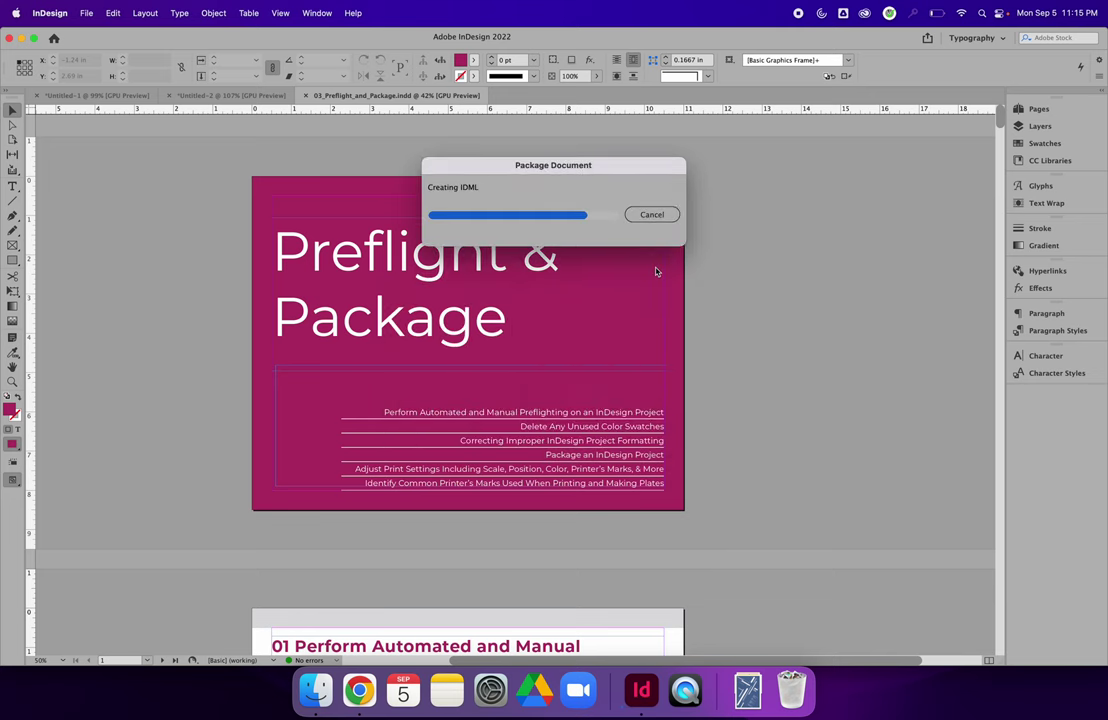
# Locate Package Example Folder on the Desktop in Finder, then bring Chrome back to the front
pyautogui.click(316, 693)
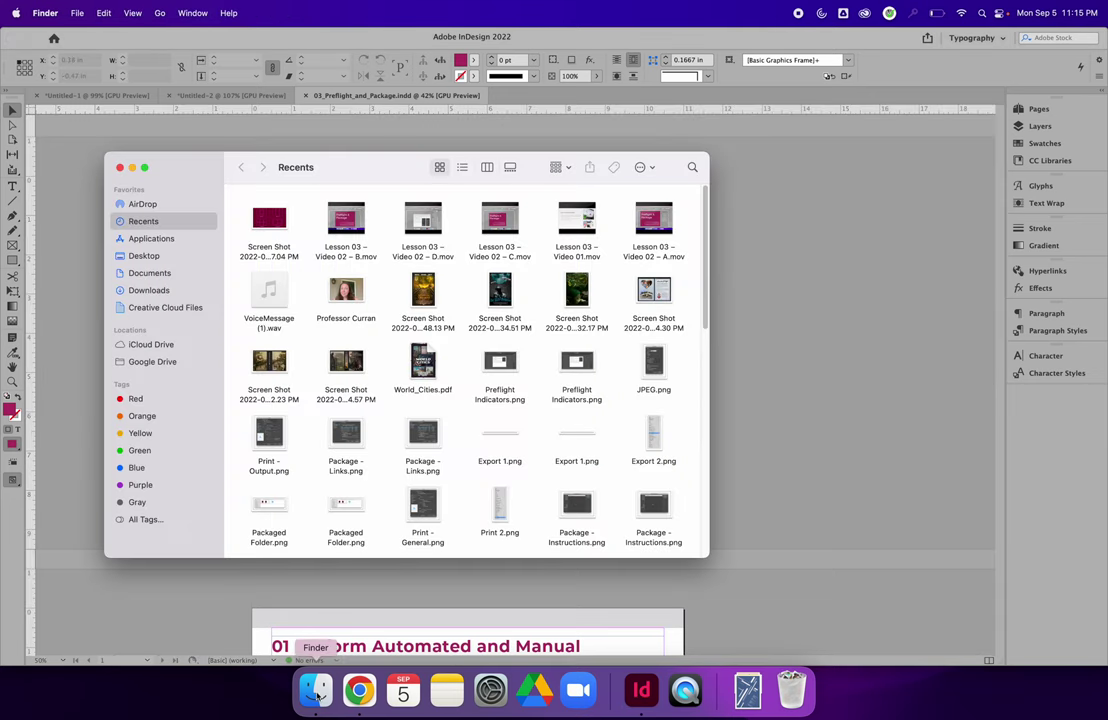
pyautogui.click(143, 255)
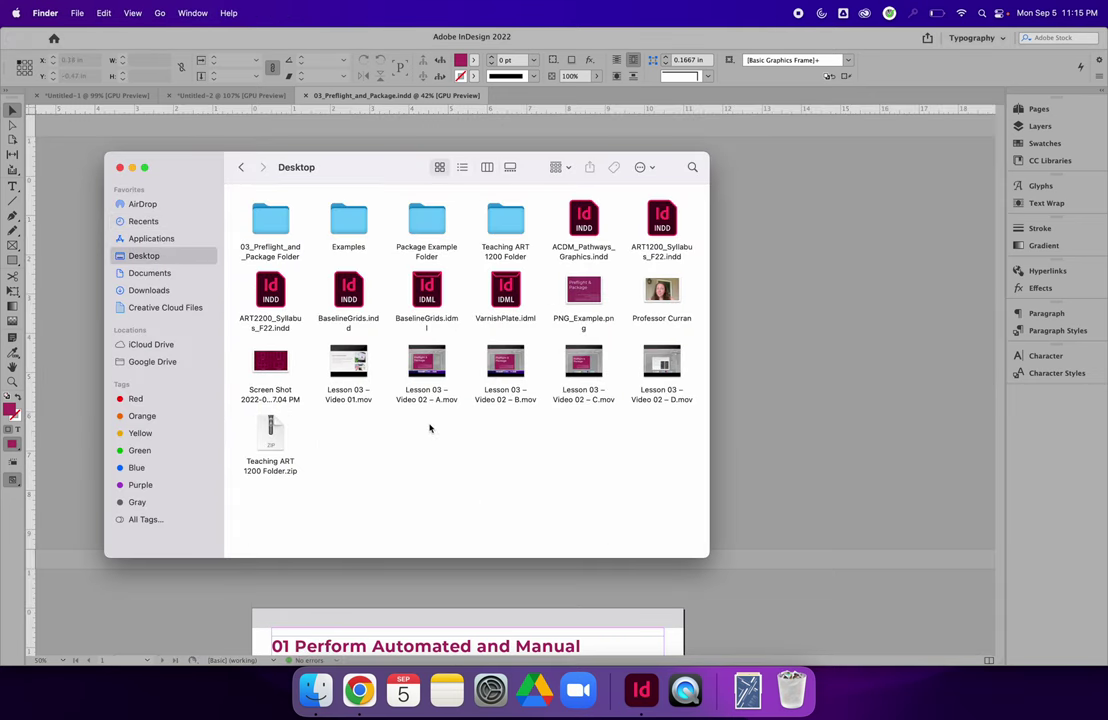
pyautogui.click(448, 240)
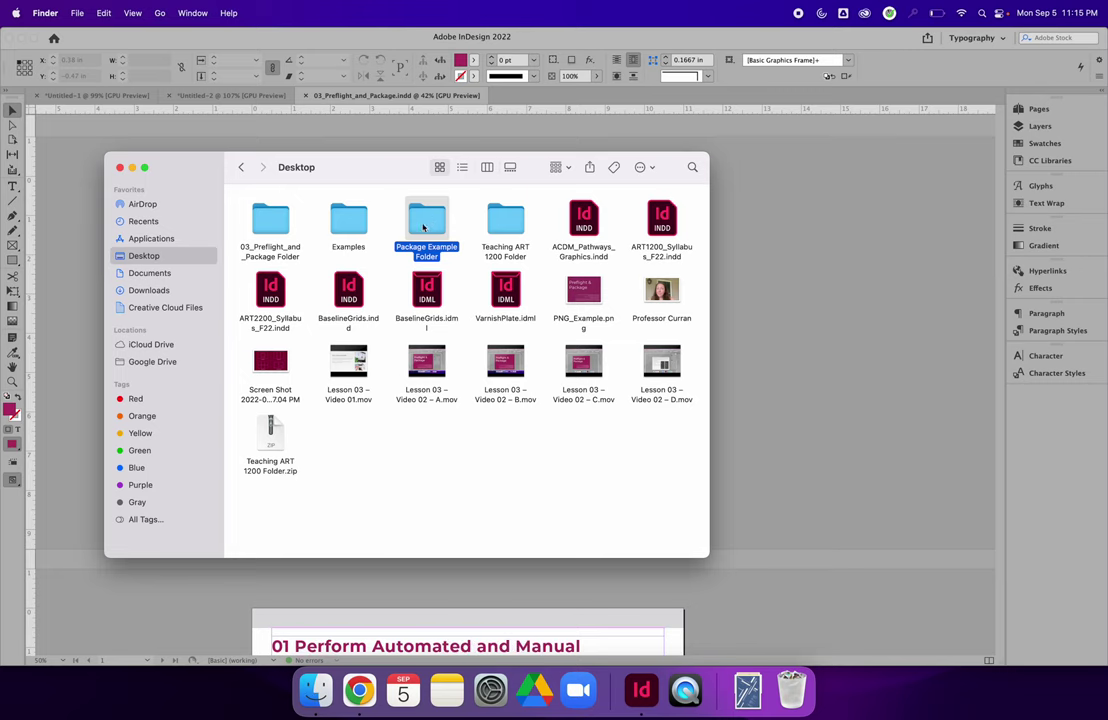
pyautogui.moveTo(195, 176); pyautogui.dragTo(624, 387)
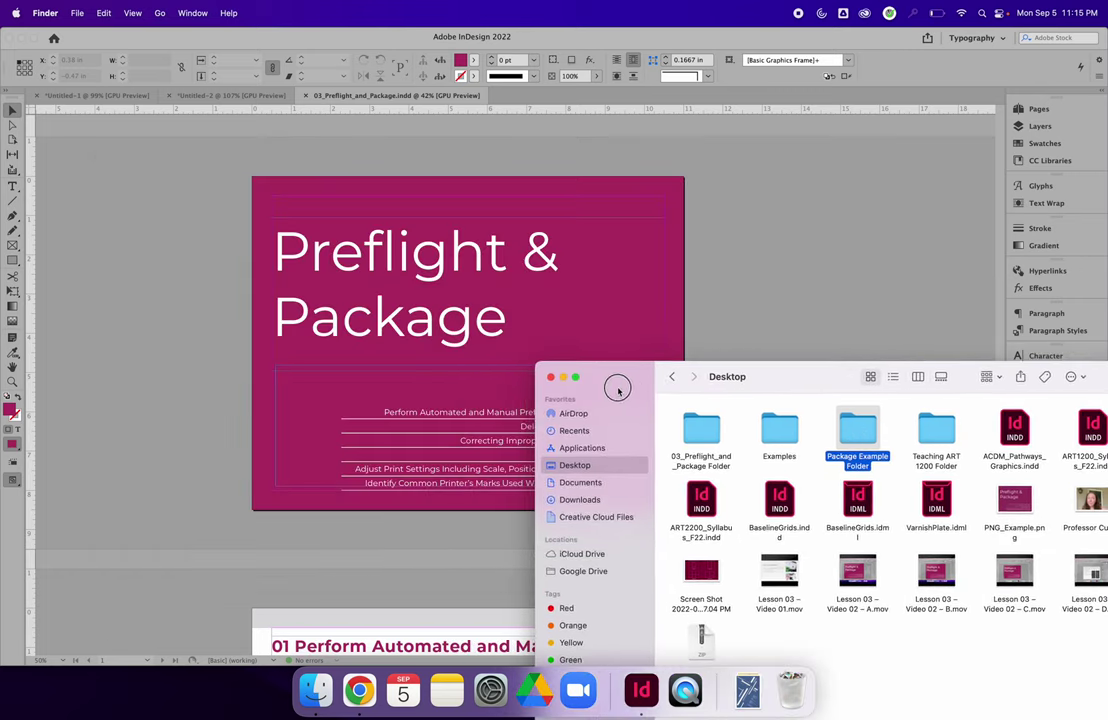
pyautogui.click(355, 700)
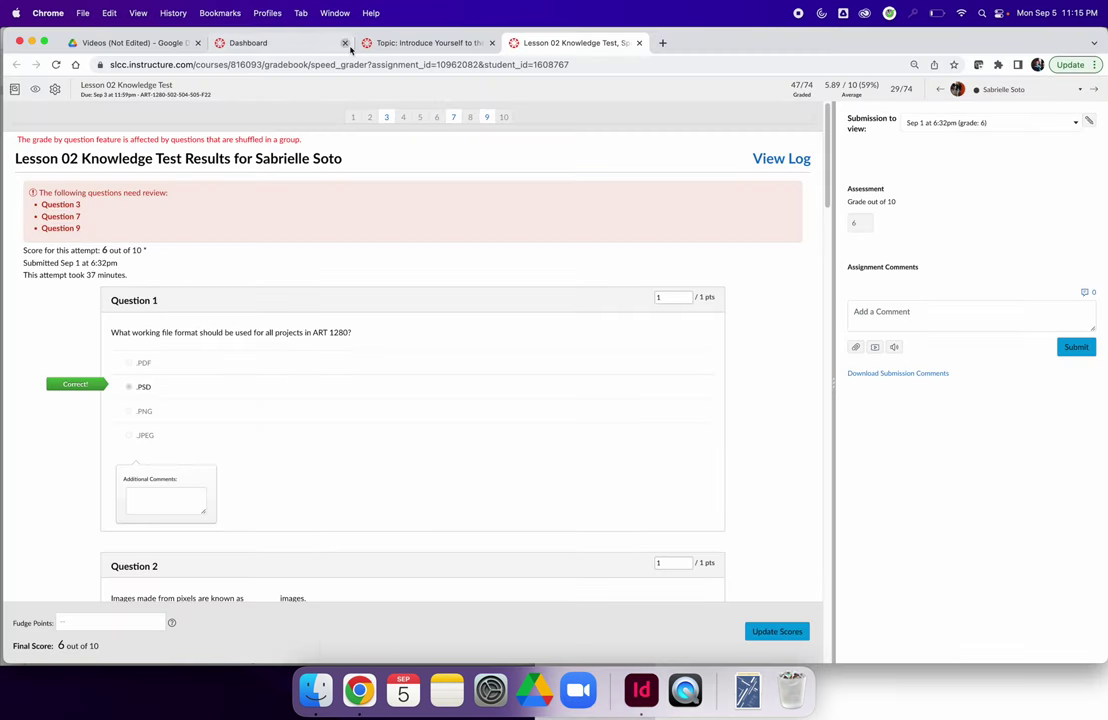
# Go to Google Drive in a new tab and open My Drive > ART 2200
pyautogui.click(662, 42)
pyautogui.write('drive')
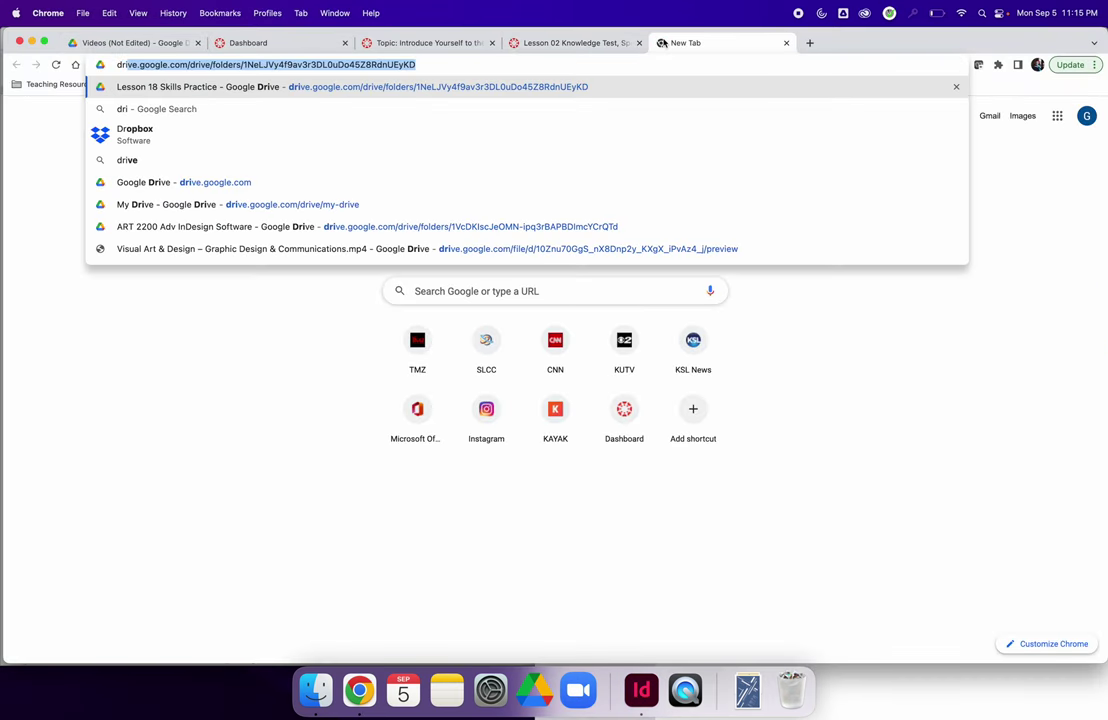
pyautogui.press('Return')
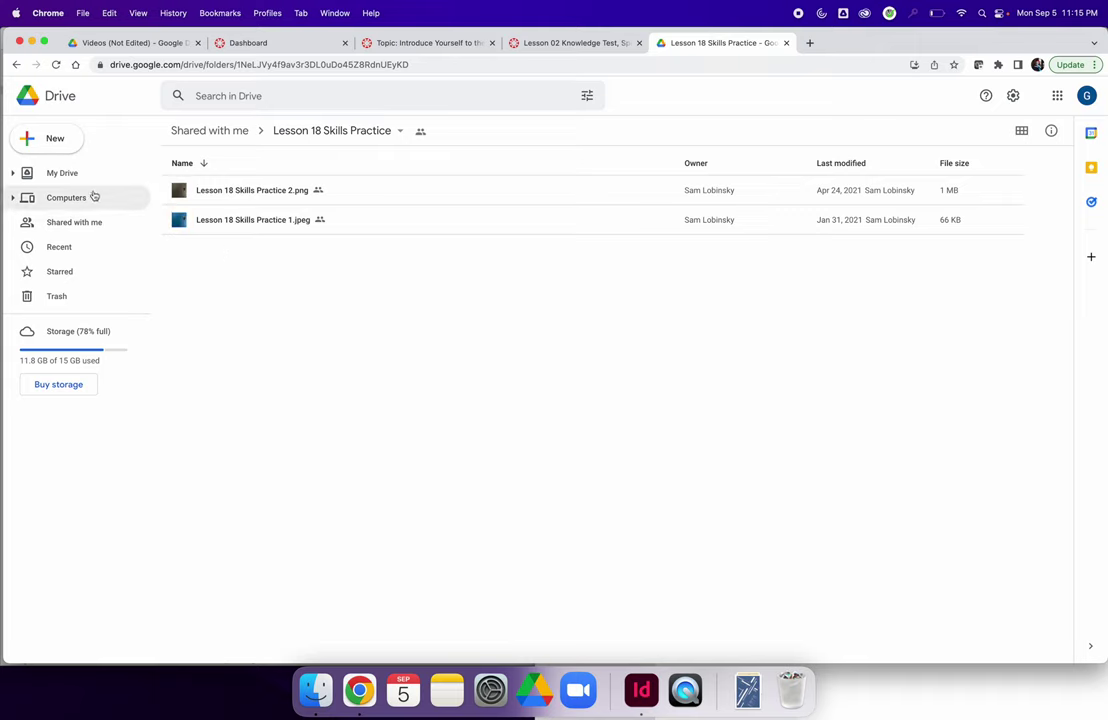
pyautogui.click(62, 173)
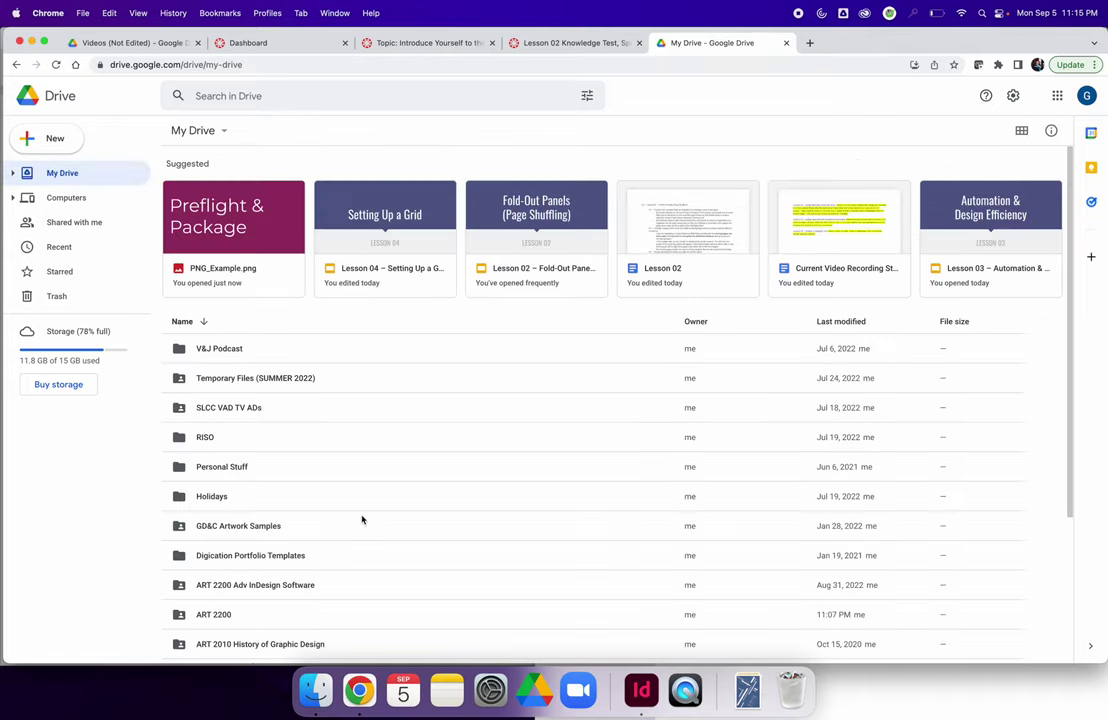
pyautogui.scroll(-3, 358, 518)
pyautogui.doubleClick(180, 412)
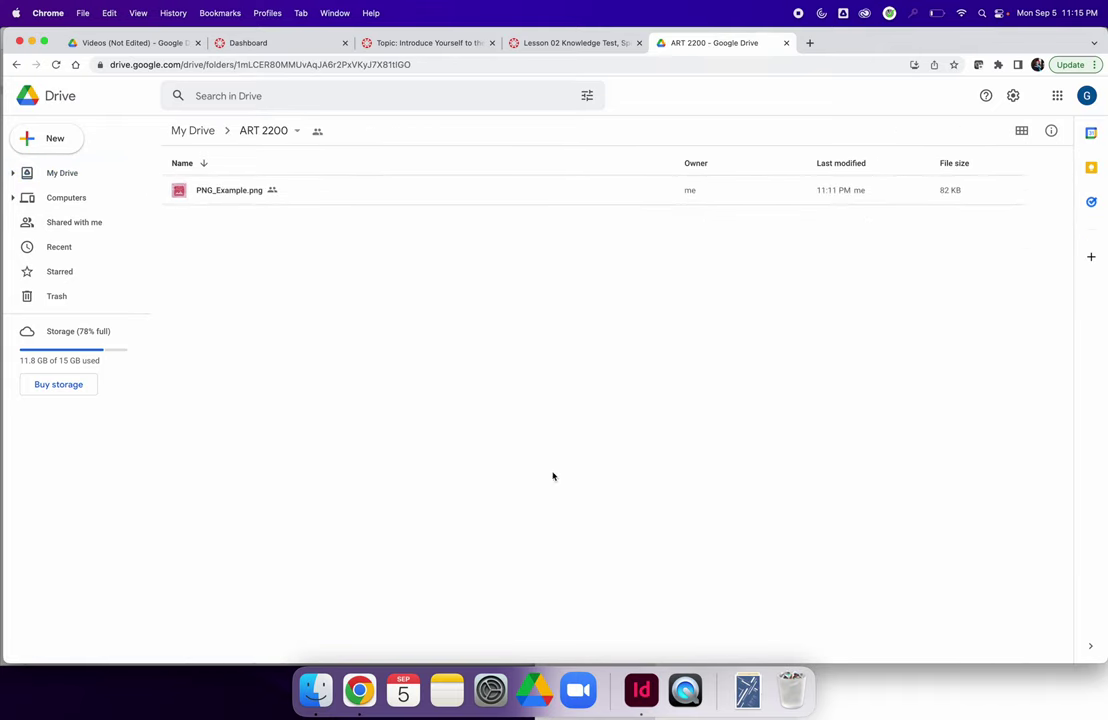
# Drag Package Example Folder from Finder into ART 2200, check its contents, and go back
pyautogui.press('super+Tab')
pyautogui.moveTo(853, 430); pyautogui.dragTo(430, 368)
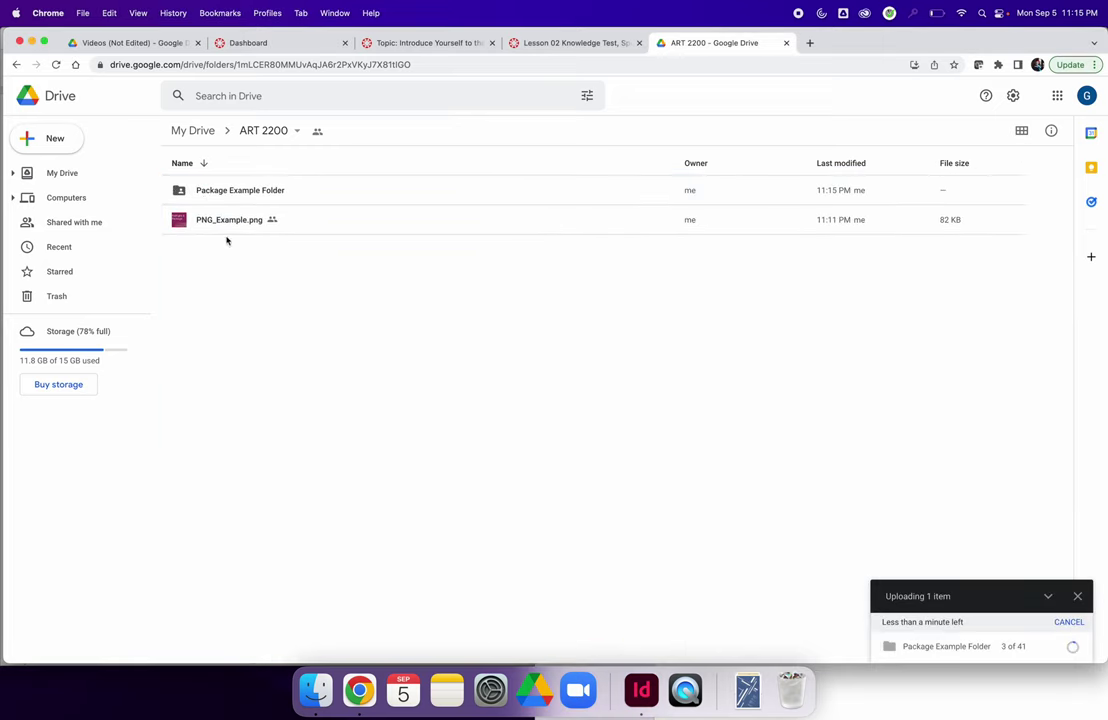
pyautogui.click(238, 193)
pyautogui.doubleClick(238, 193)
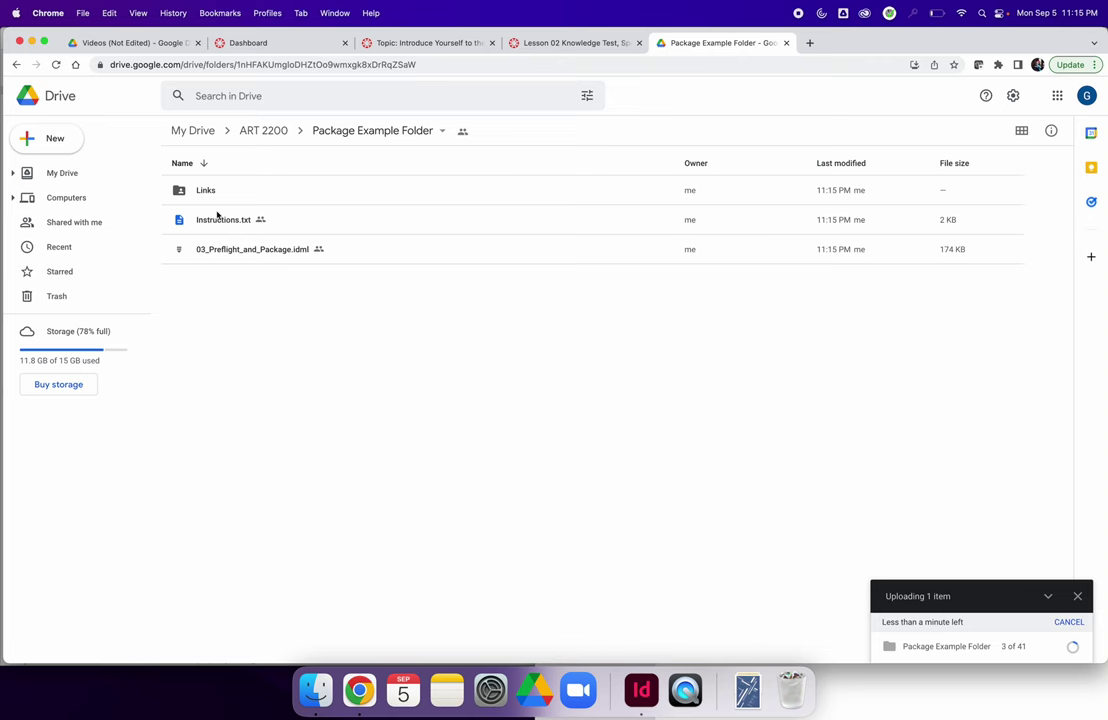
pyautogui.click(17, 64)
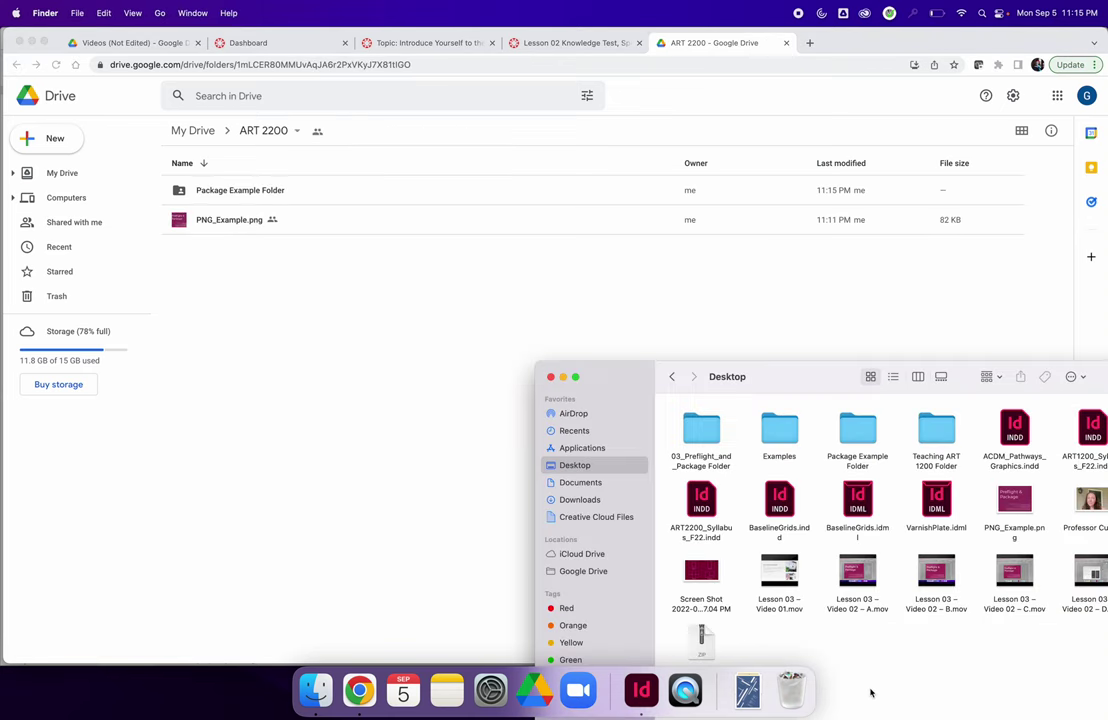
# Compress Package Example Folder to a zip in Finder and drag the zip onto the ART 2200 Drive page
pyautogui.press('super+Tab')
pyautogui.click(857, 432)
pyautogui.rightClick(857, 432)
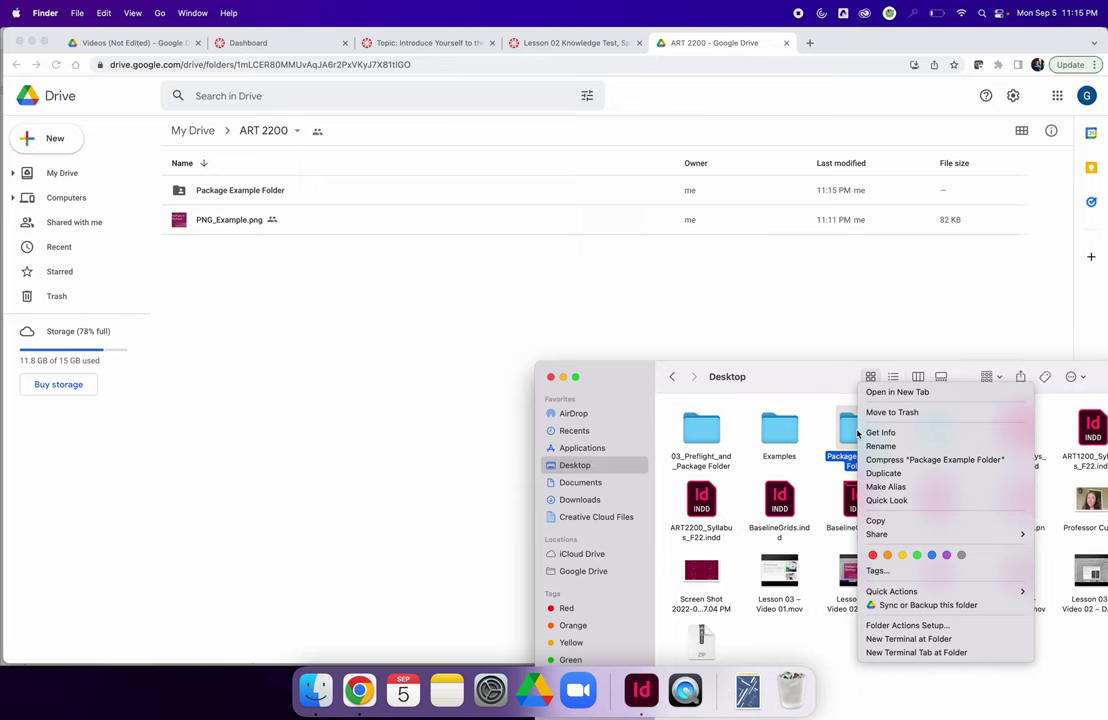
pyautogui.click(950, 461)
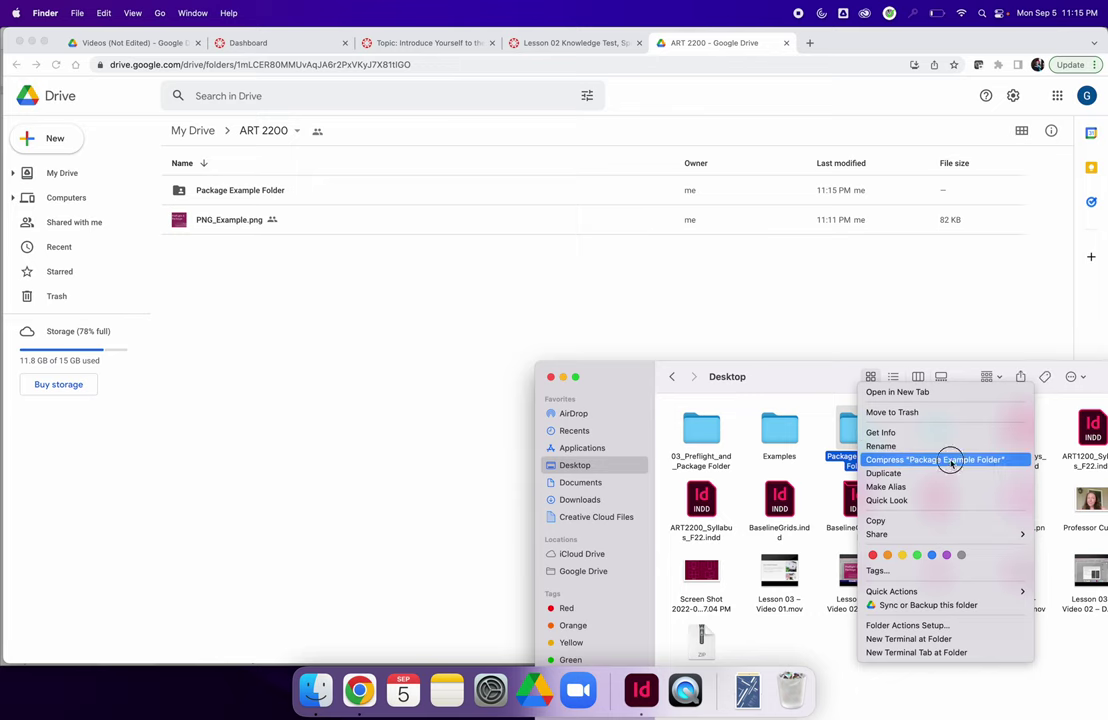
pyautogui.doubleClick(717, 398)
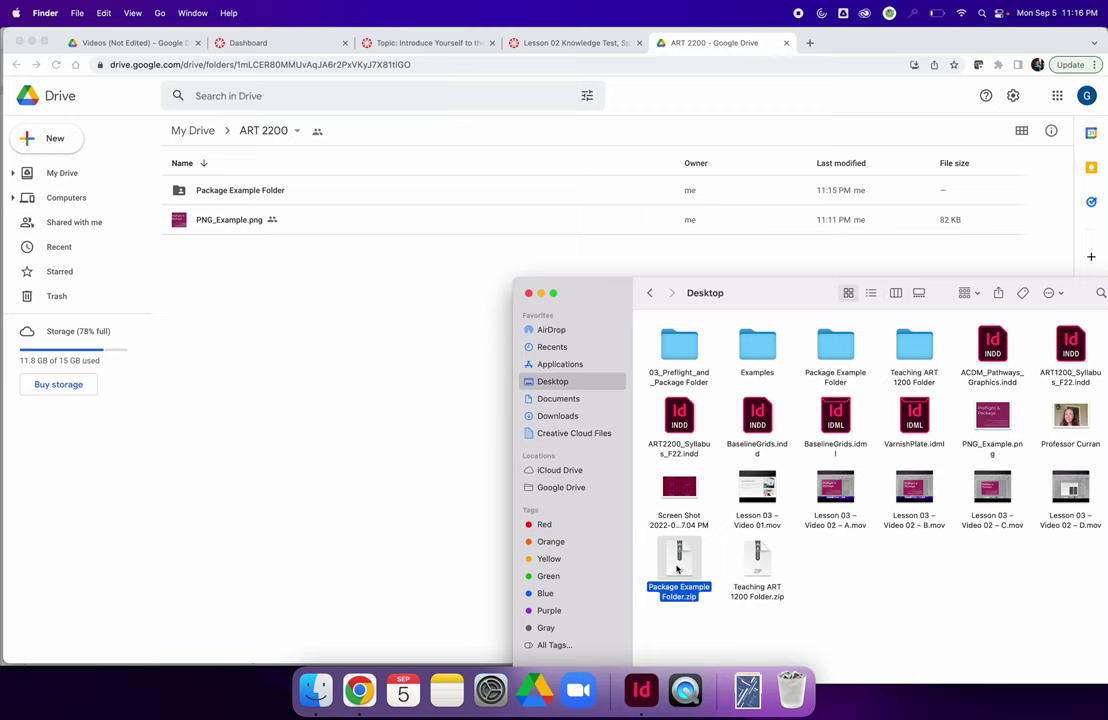
pyautogui.moveTo(677, 569); pyautogui.dragTo(207, 262)
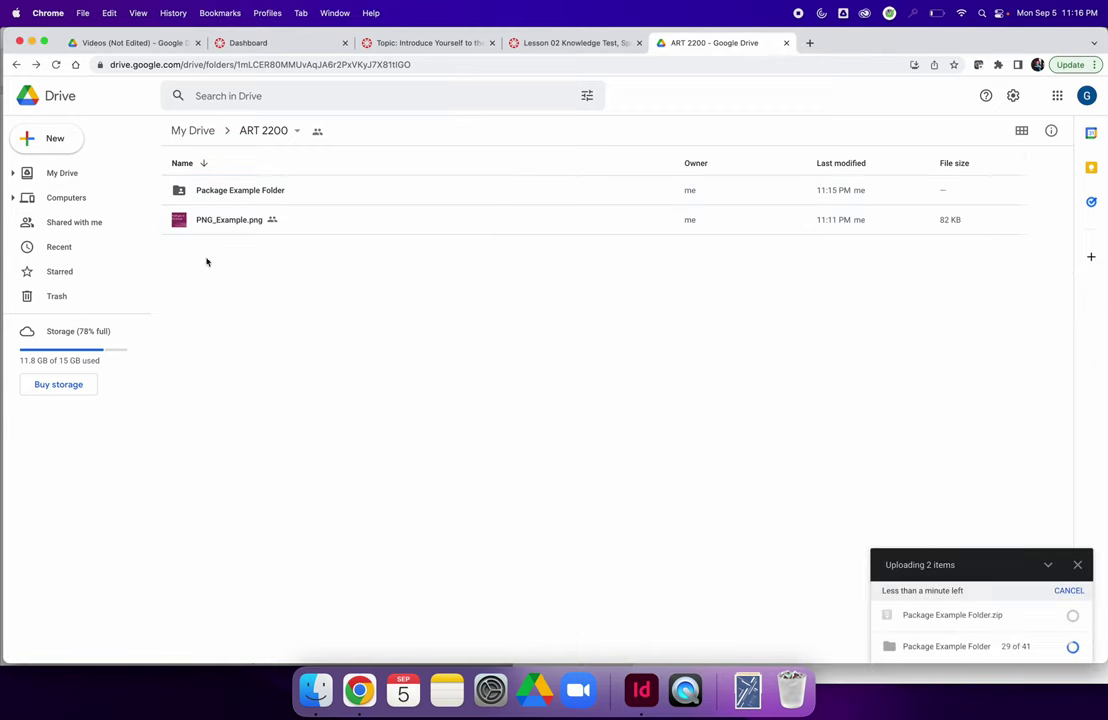
# Check the folder in Drive and Finder while the 12.2 MB Package Example Folder.zip finishes uploading
pyautogui.click(50, 140)
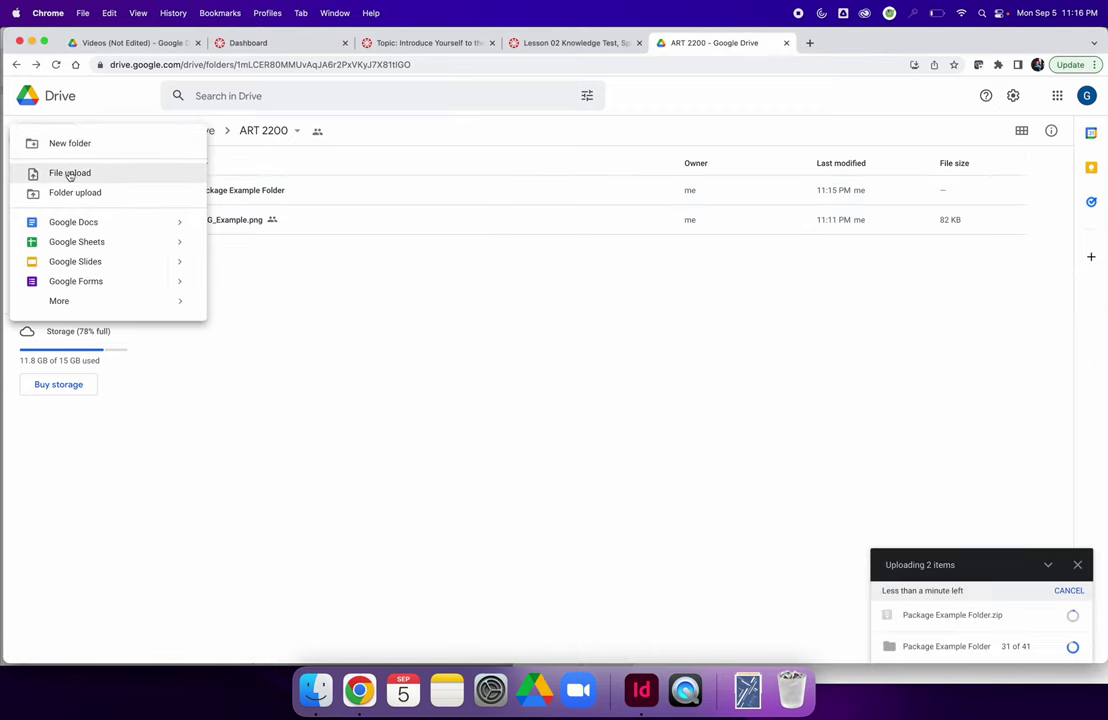
pyautogui.click(291, 286)
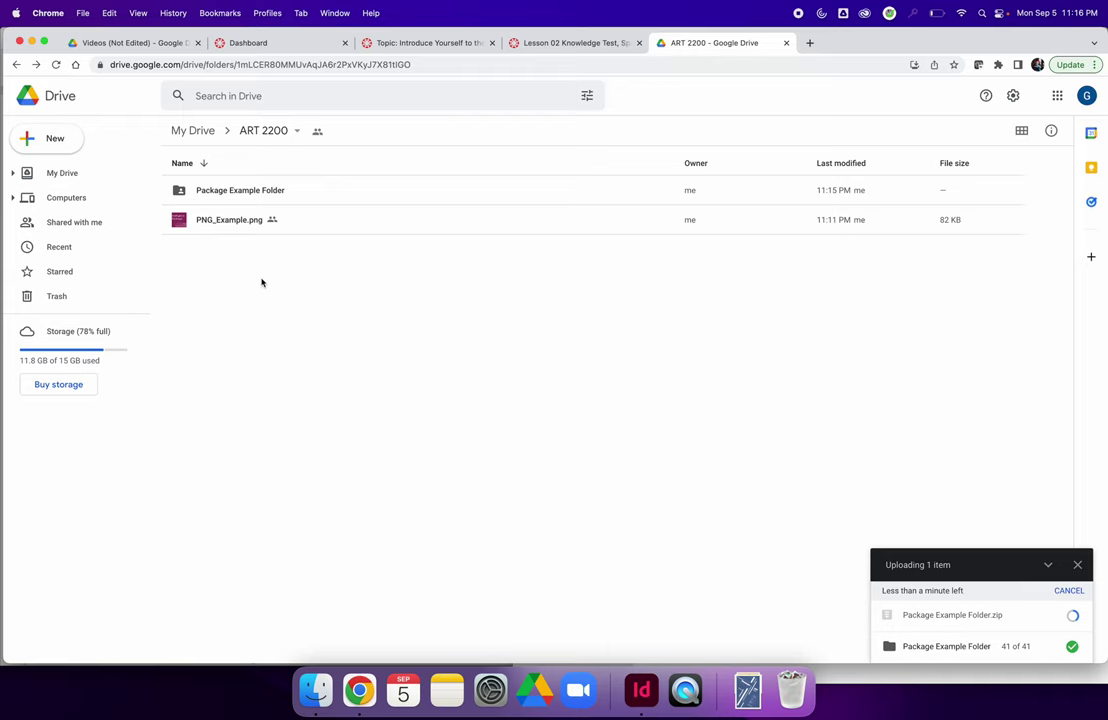
pyautogui.click(205, 191)
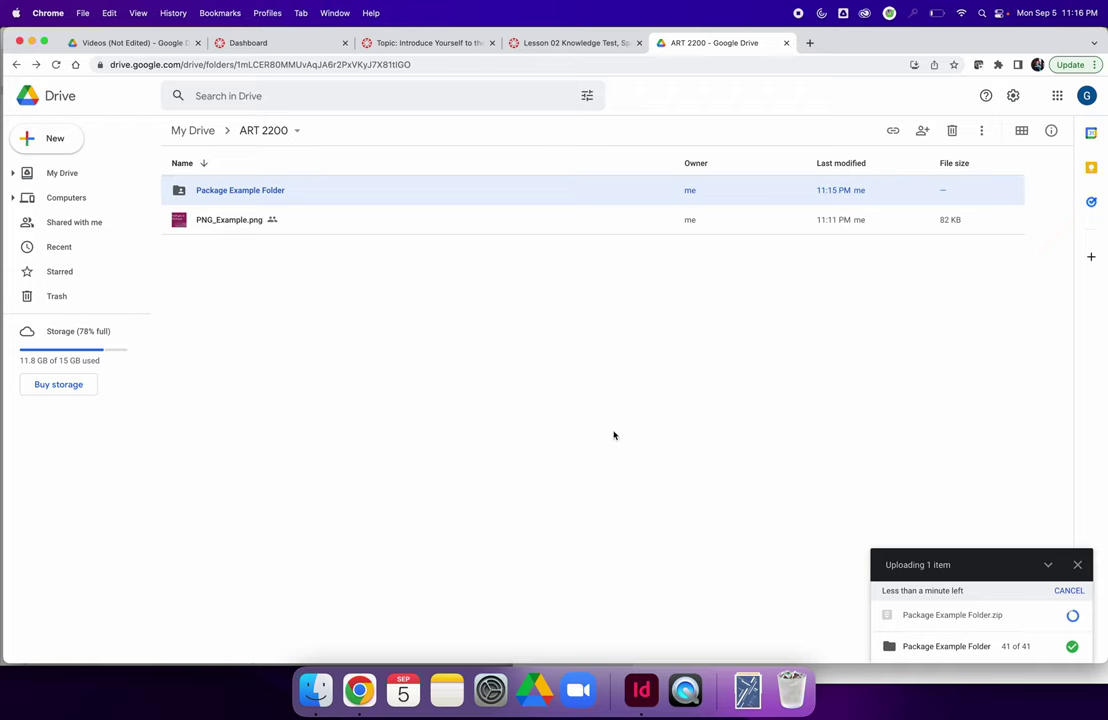
pyautogui.click(308, 691)
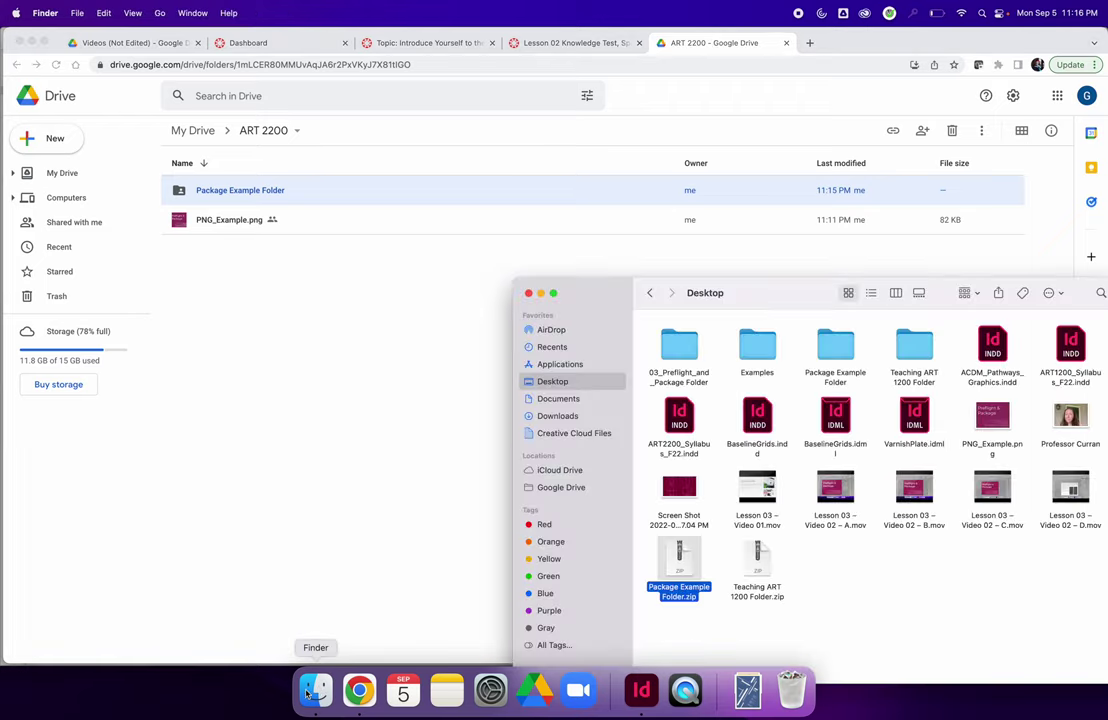
pyautogui.click(757, 345)
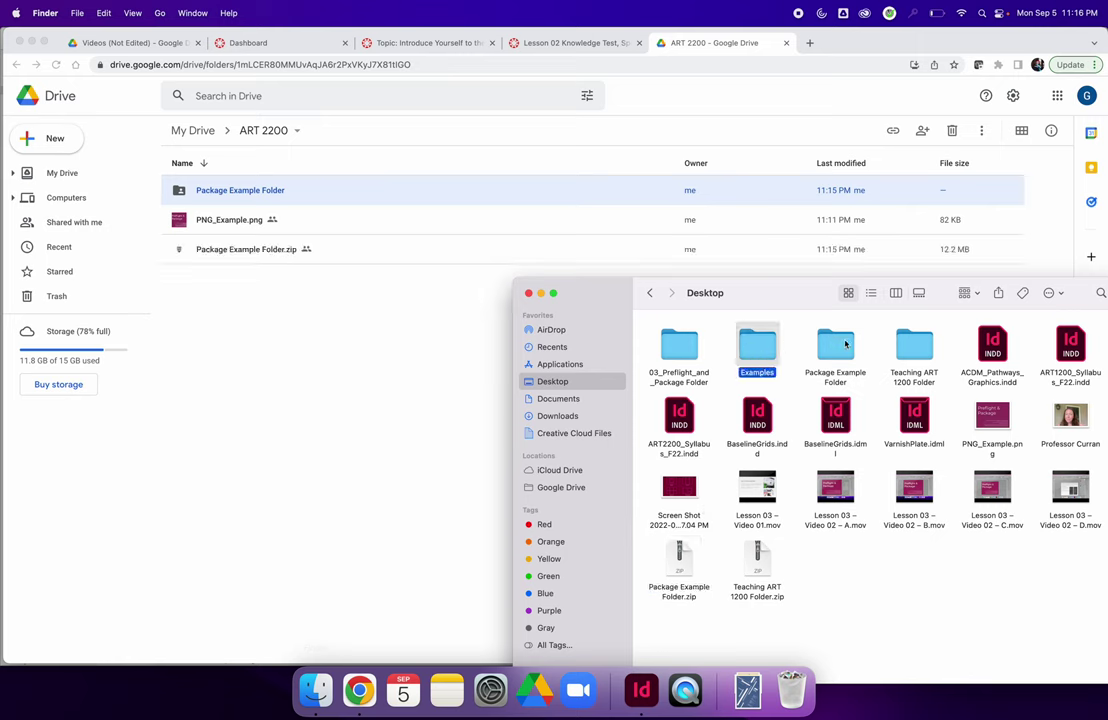
pyautogui.click(842, 344)
pyautogui.rightClick(836, 345)
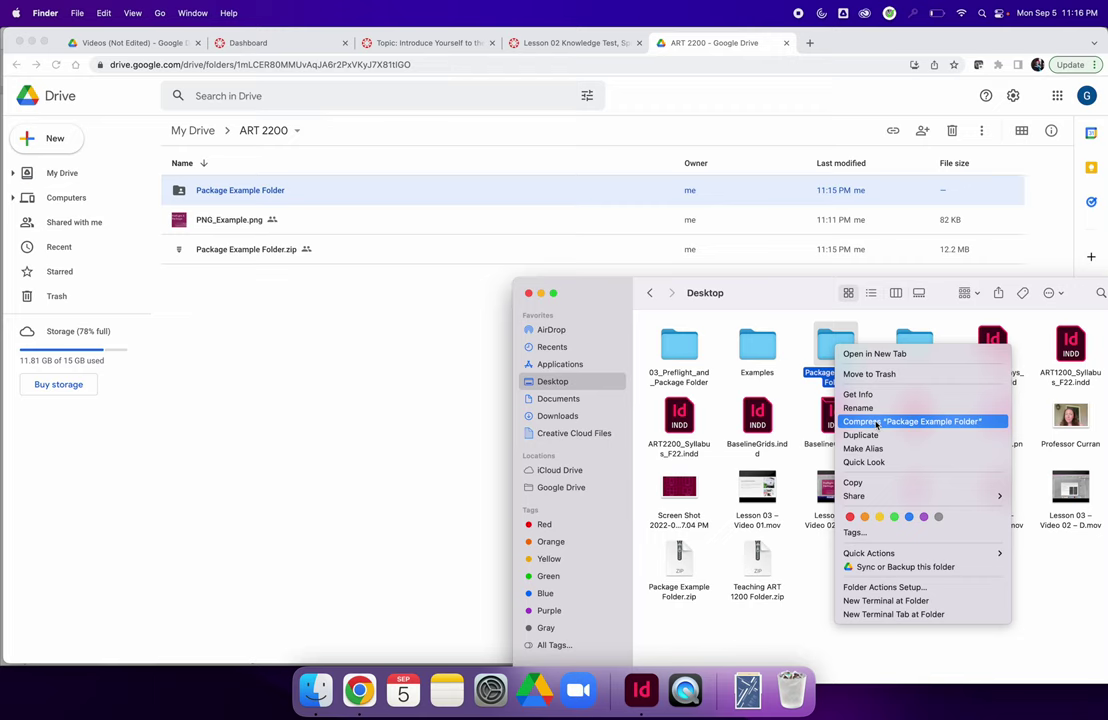
pyautogui.click(846, 650)
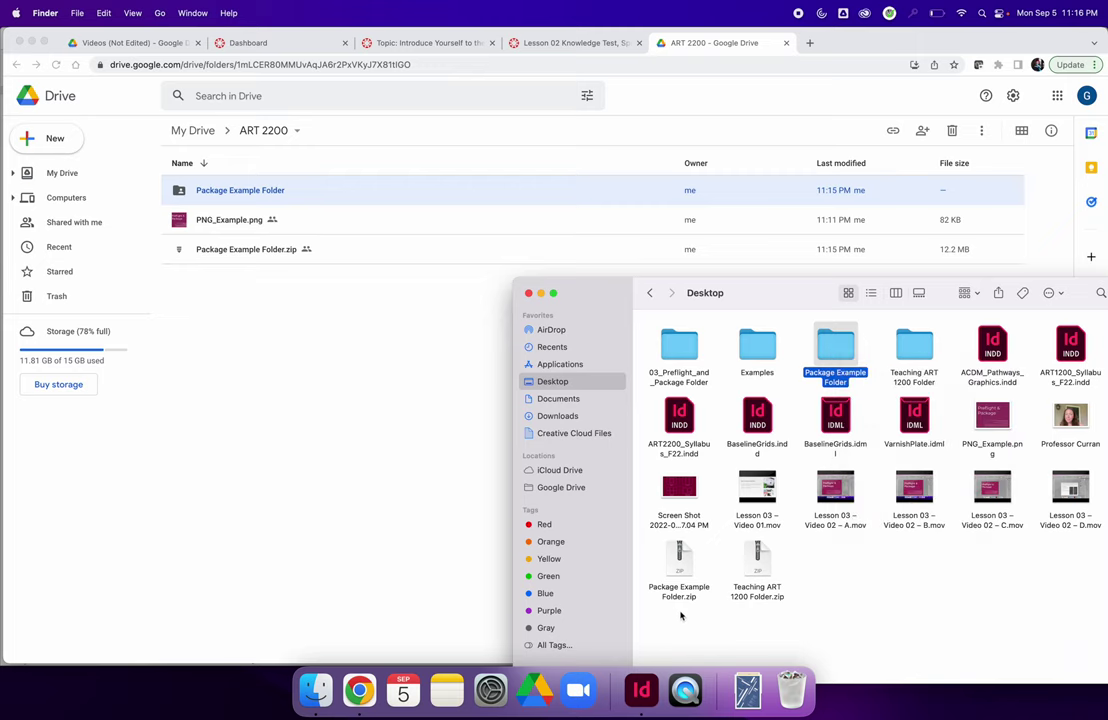
pyautogui.click(336, 517)
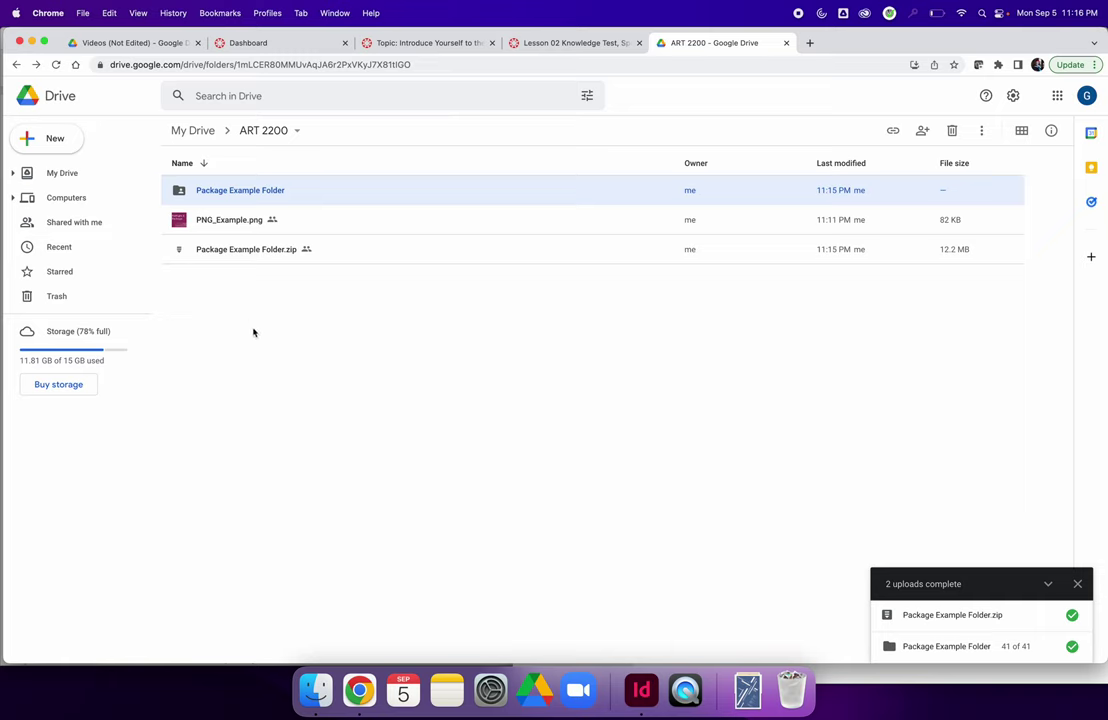
# Select Package Example Folder.zip and copy its anyone-with-the-link share link
pyautogui.click(242, 251)
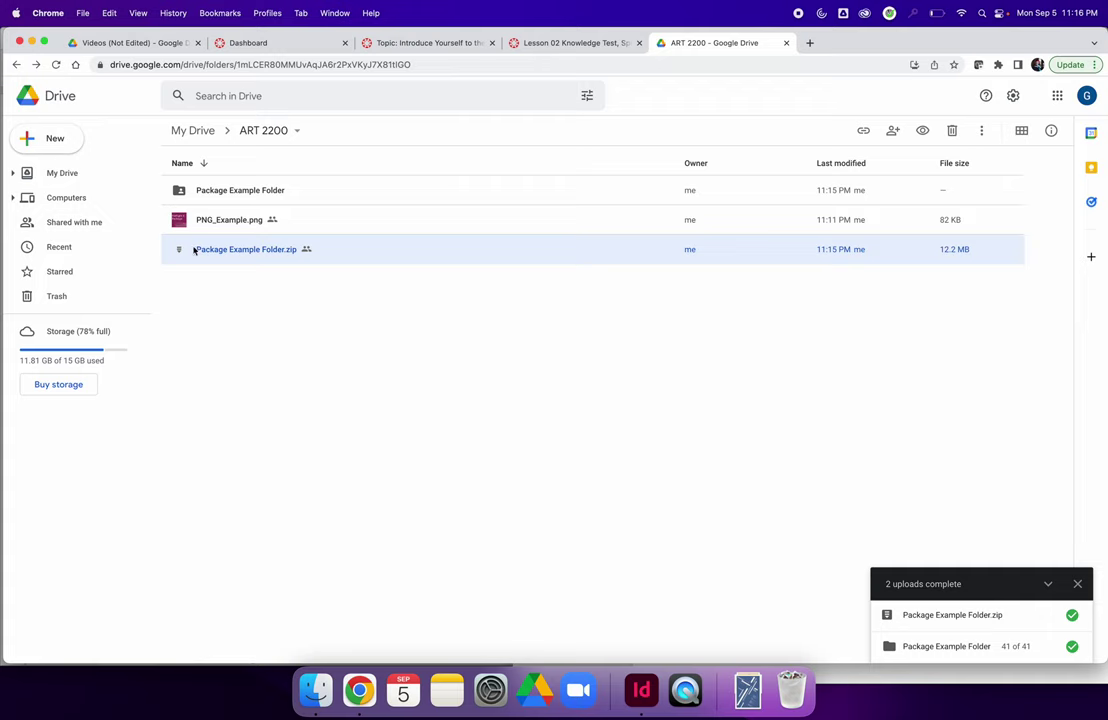
pyautogui.click(864, 134)
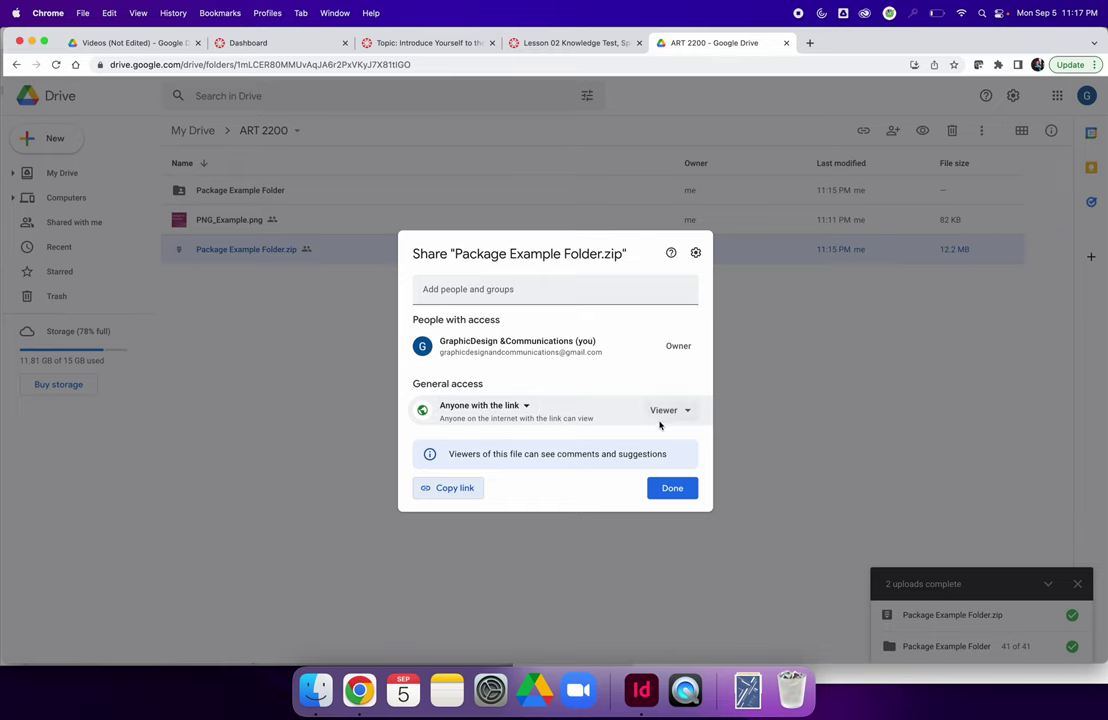
pyautogui.click(453, 488)
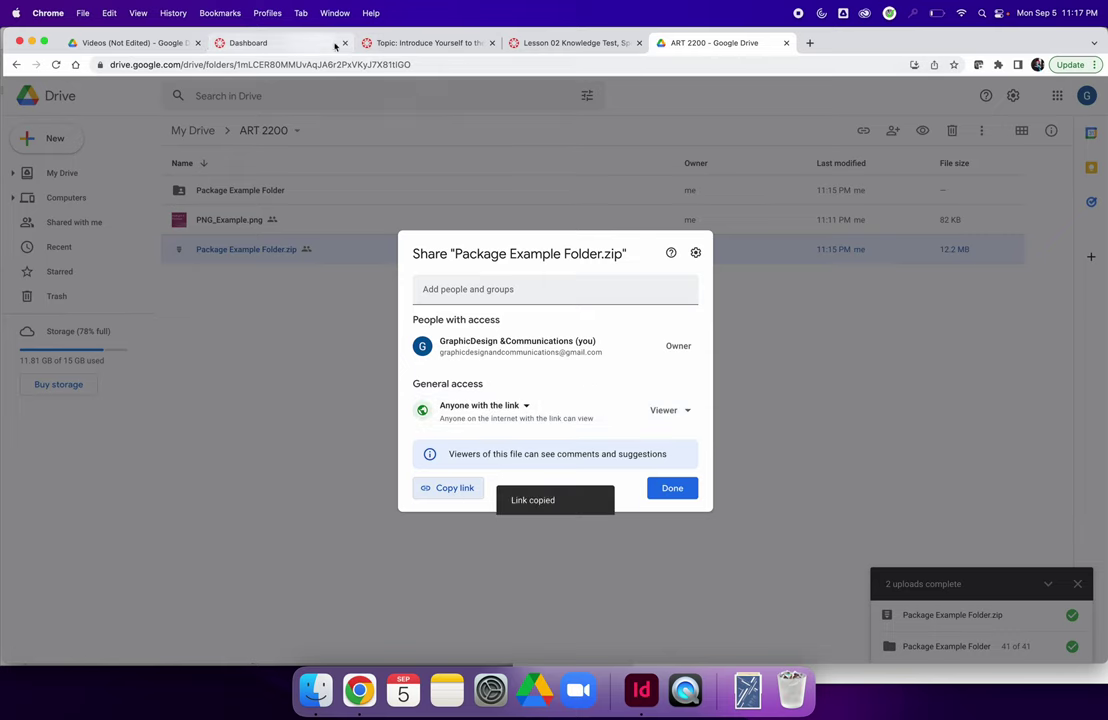
# Post an Introduce Yourself discussion reply beginning 'My packaged…' followed by the zip's Drive link
pyautogui.click(408, 43)
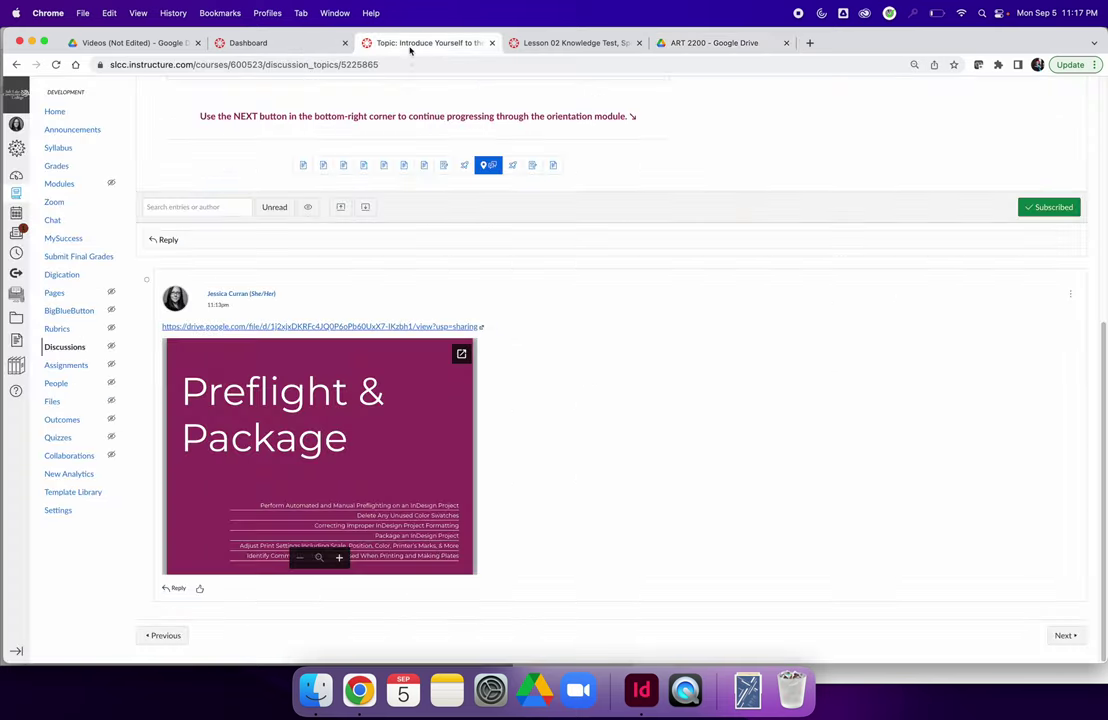
pyautogui.click(257, 241)
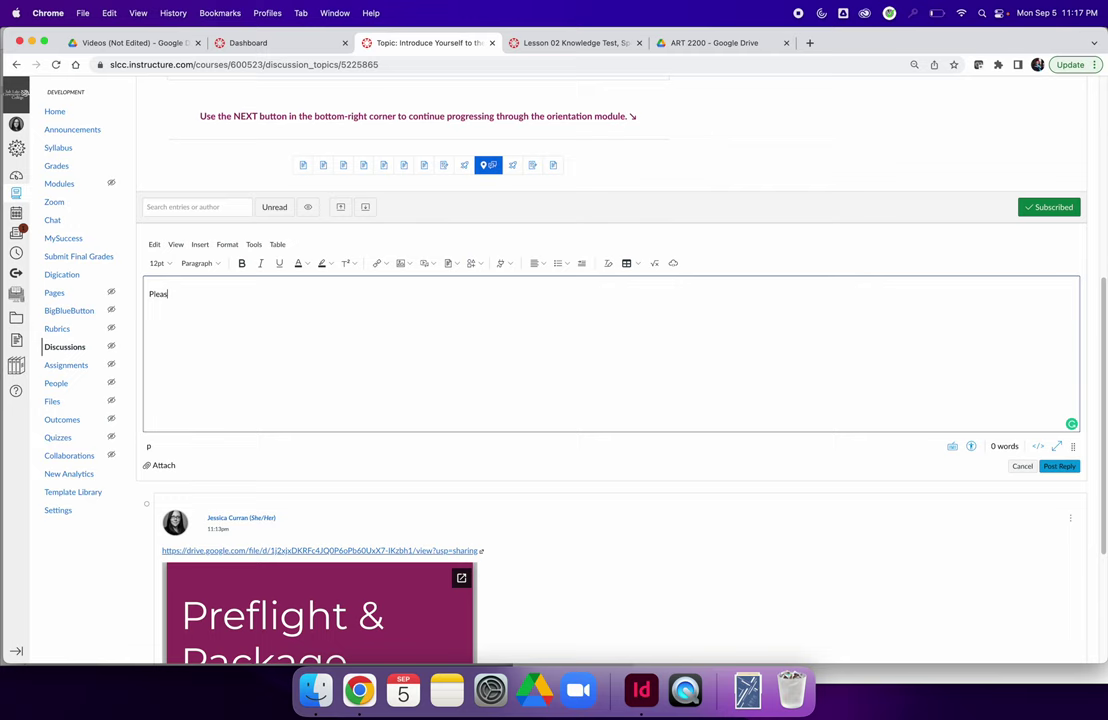
pyautogui.press('BackSpace')
pyautogui.press('BackSpace')
pyautogui.press('BackSpace')
pyautogui.press('BackSpace')
pyautogui.press('BackSpace')
pyautogui.write('My packaged')
pyautogui.write('e here:')
pyautogui.press('cmd+v')
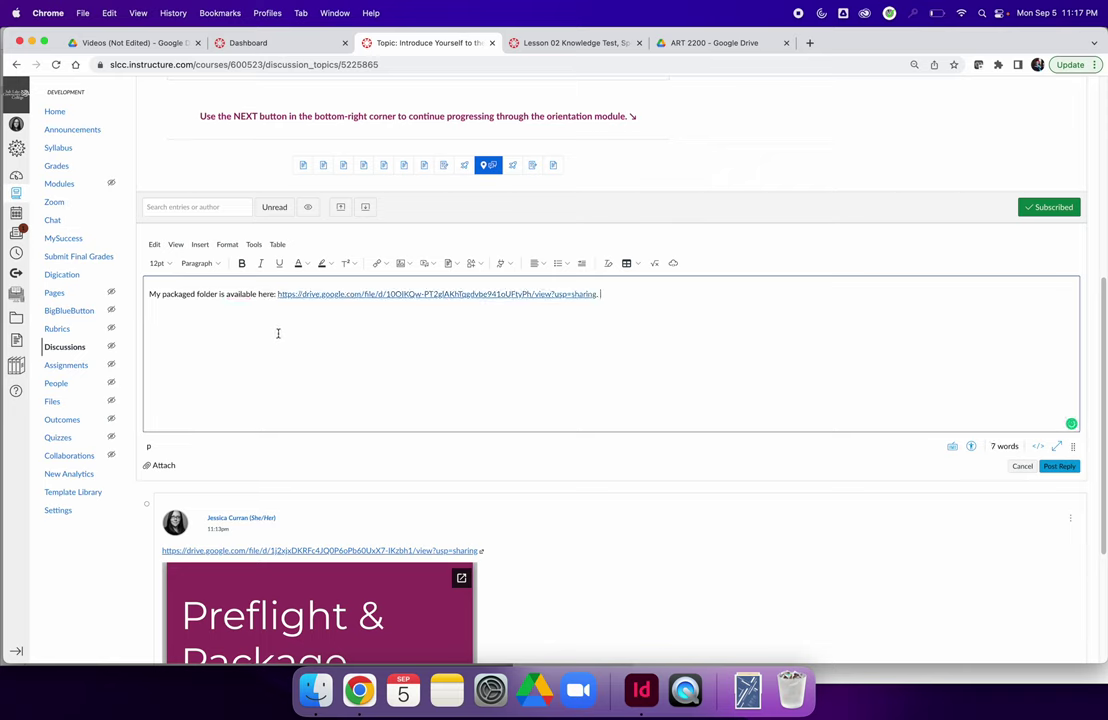
pyautogui.click(1046, 469)
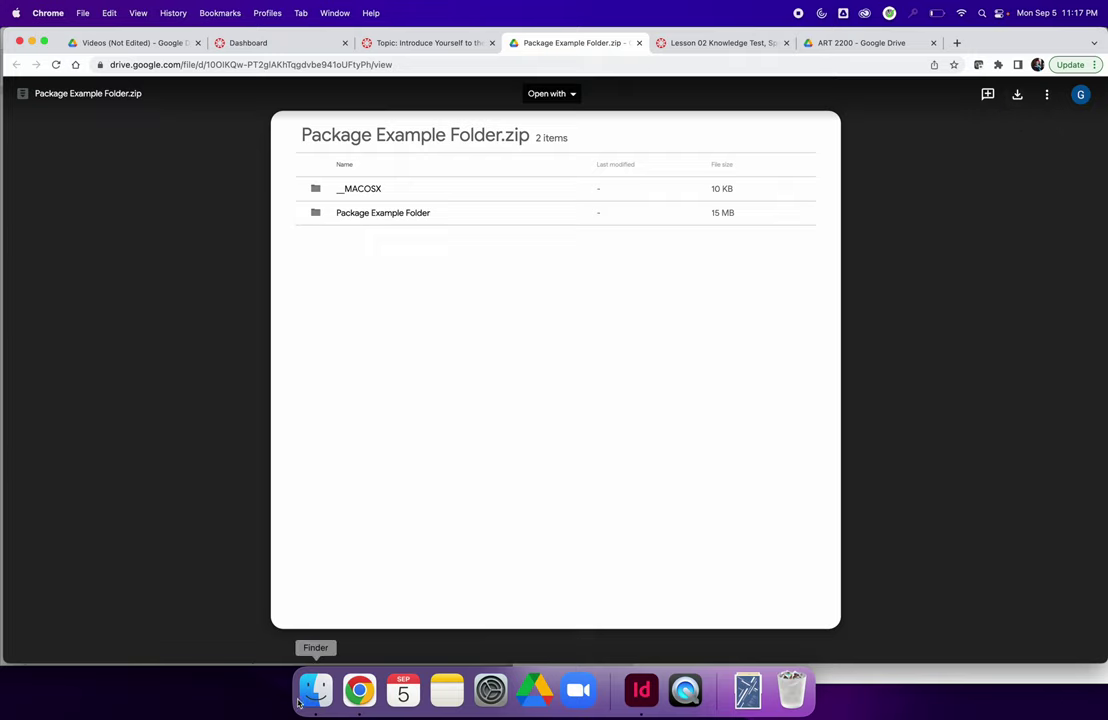
# Download the Package Example Folder from the ART 2200 Drive as a zip file
pyautogui.click(836, 44)
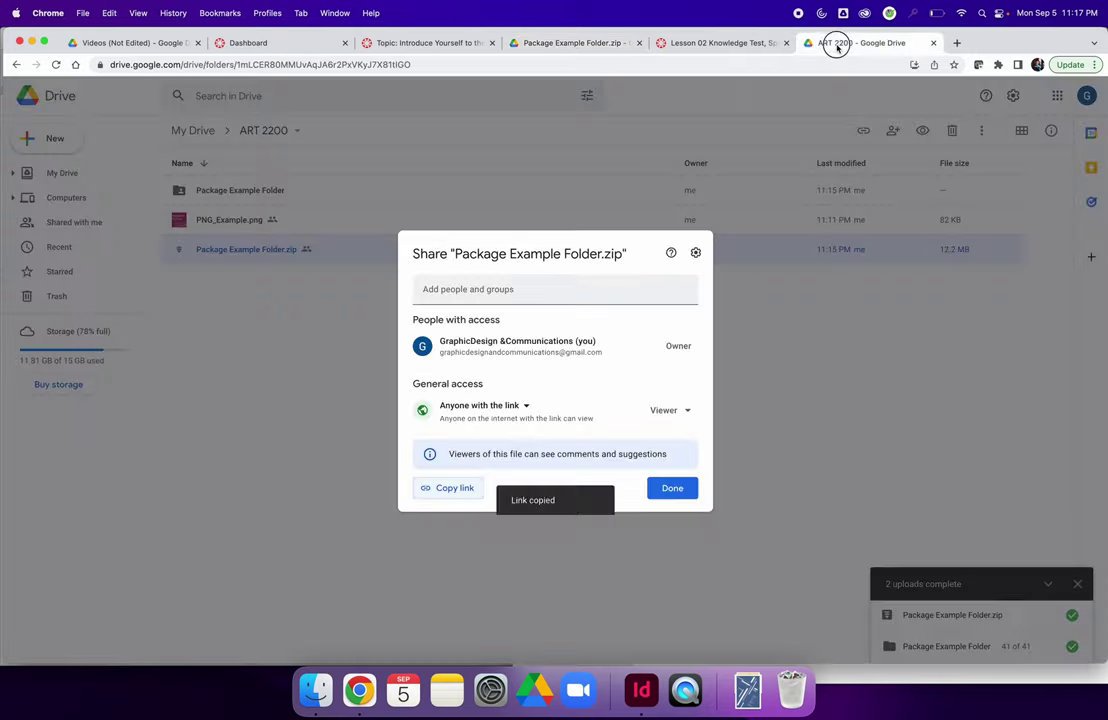
pyautogui.press('Escape')
pyautogui.click(248, 190)
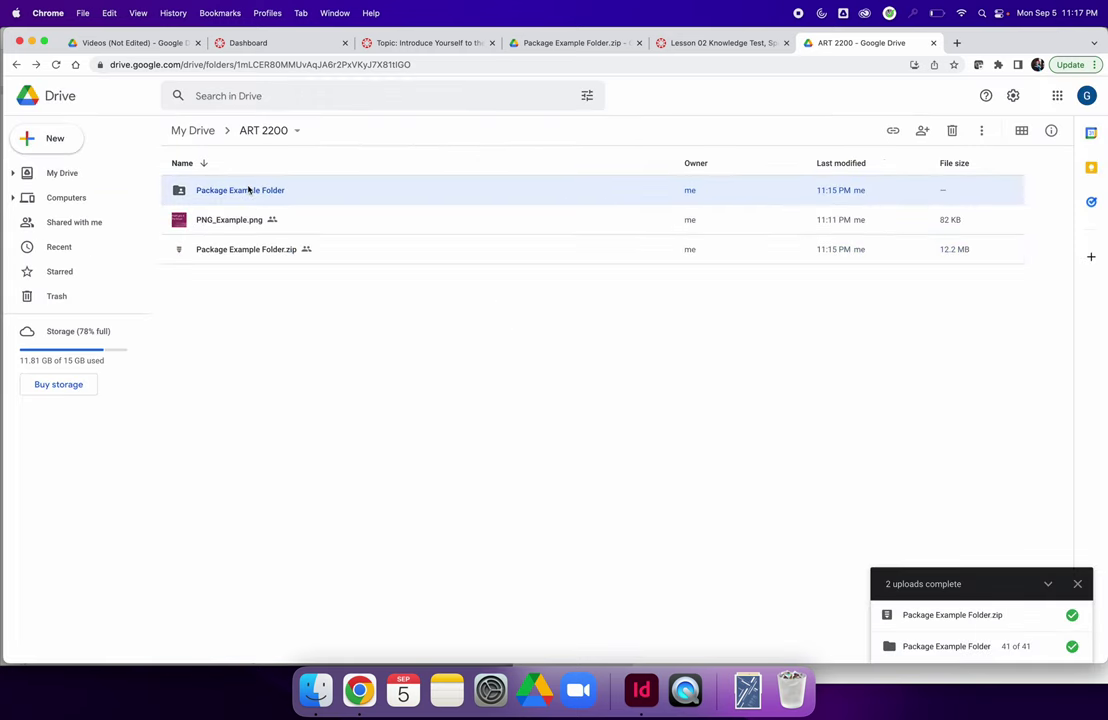
pyautogui.rightClick(248, 190)
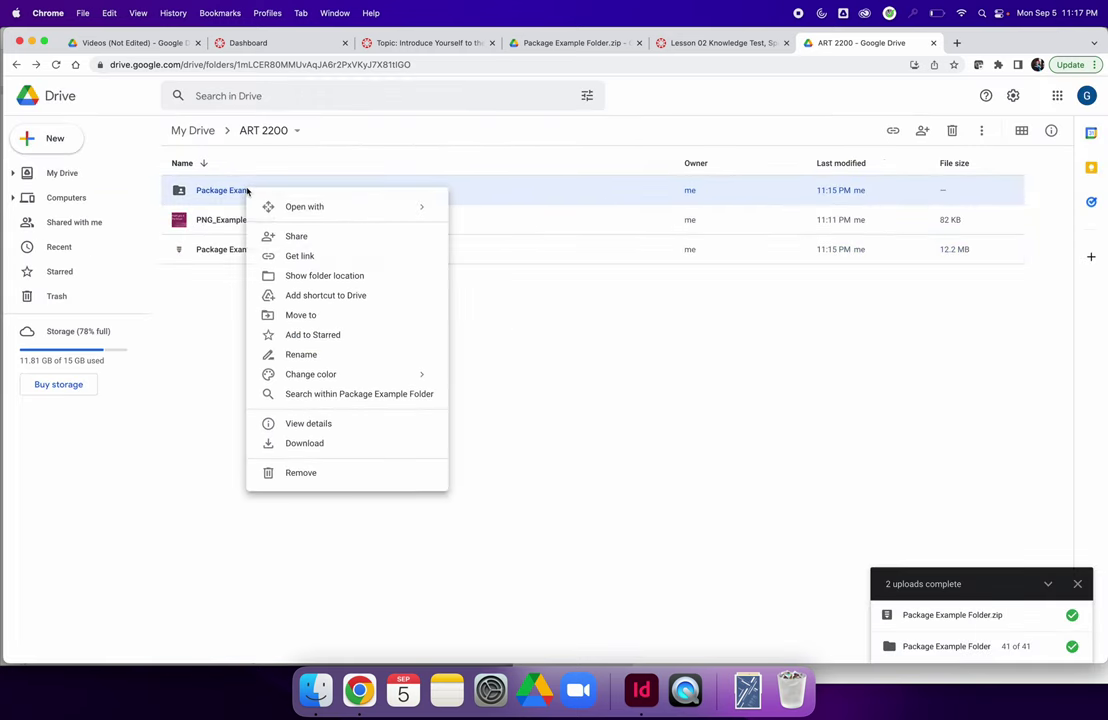
pyautogui.click(318, 442)
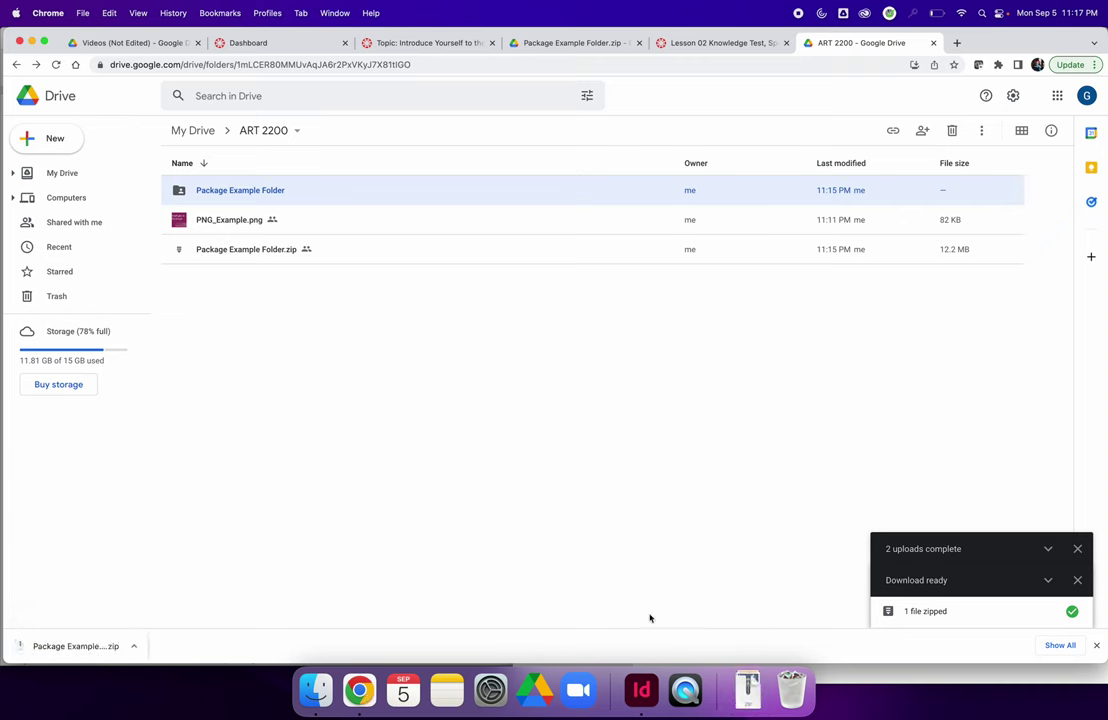
pyautogui.click(641, 690)
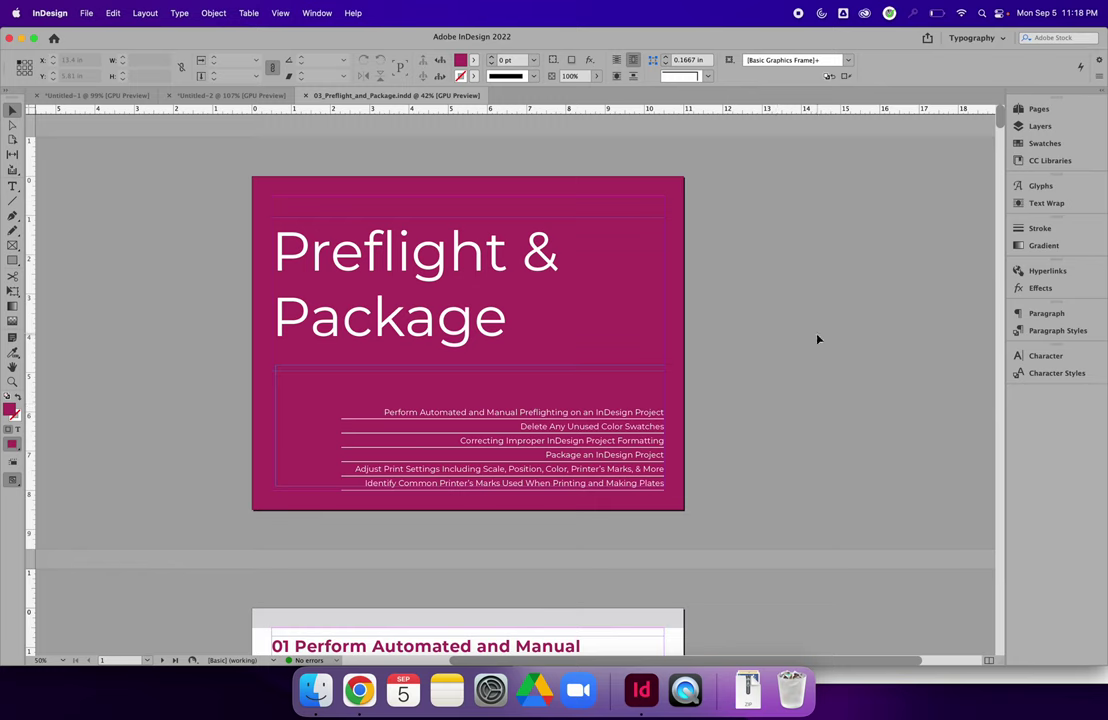
# Open Publish Online from the Share menu for the Preflight & Package document
pyautogui.click(929, 40)
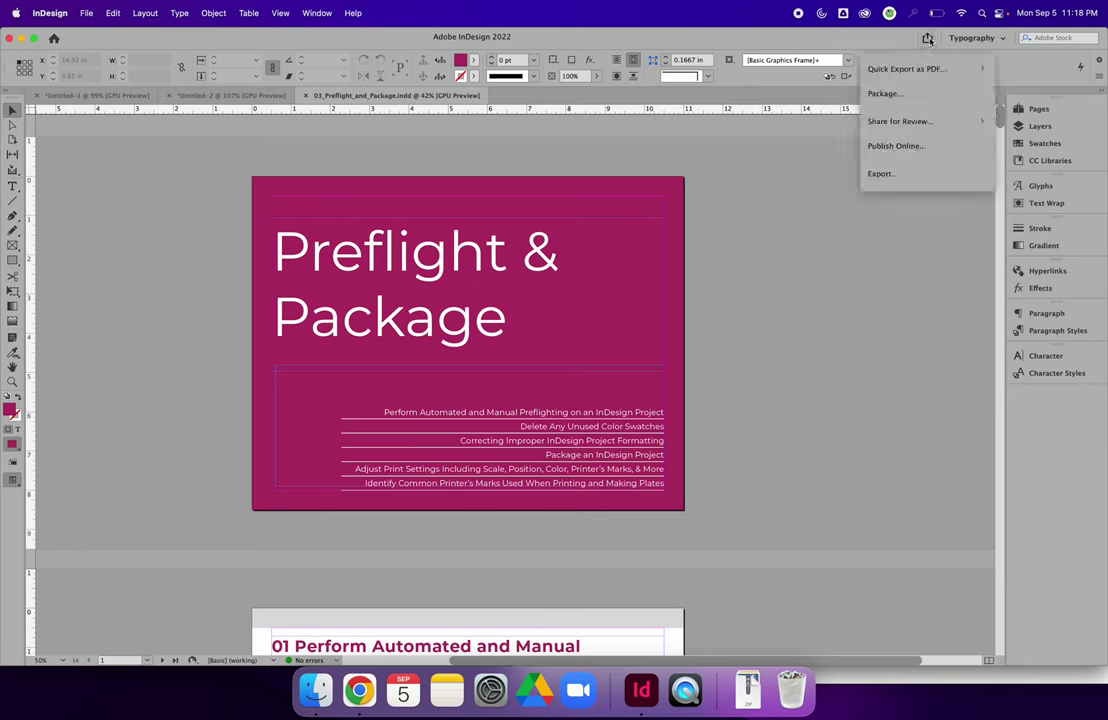
pyautogui.click(916, 150)
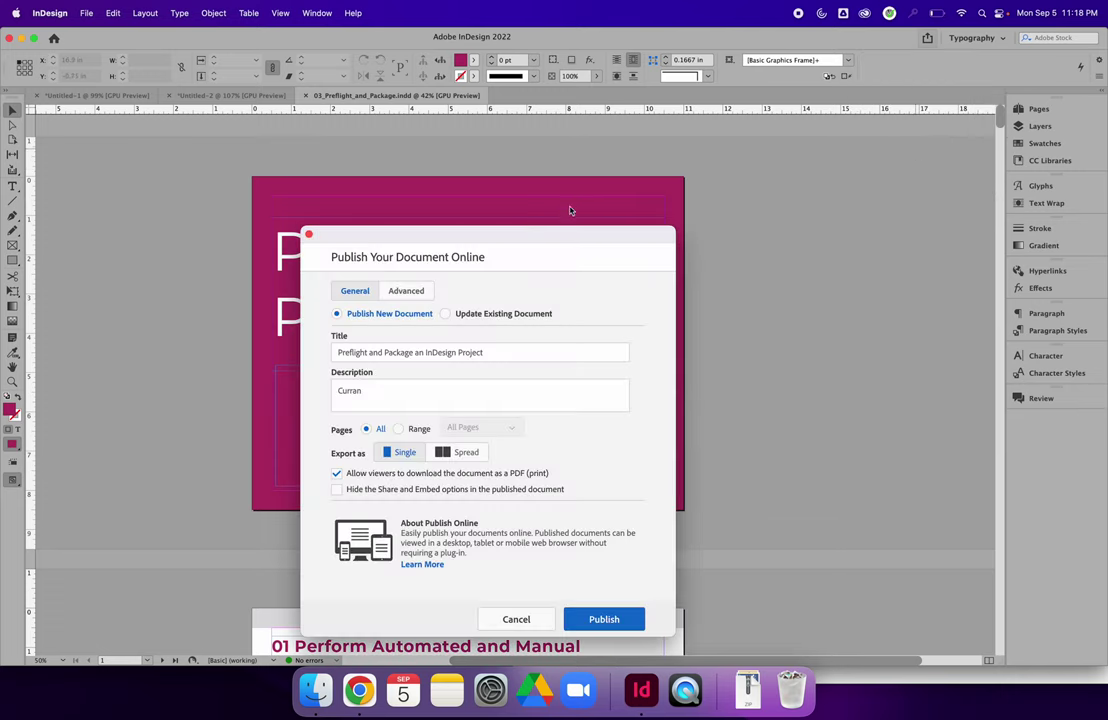
# Retitle the online publication 'Publish Online Example'
pyautogui.moveTo(545, 239); pyautogui.dragTo(777, 154)
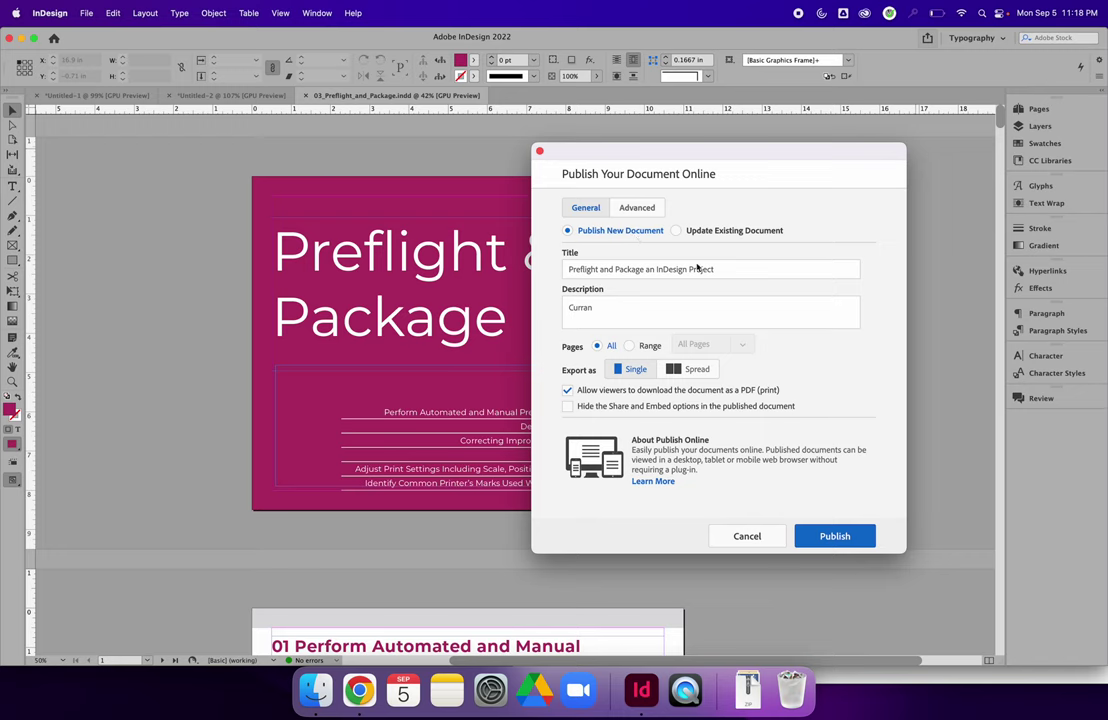
pyautogui.moveTo(712, 269); pyautogui.dragTo(566, 268)
pyautogui.write('Pub')
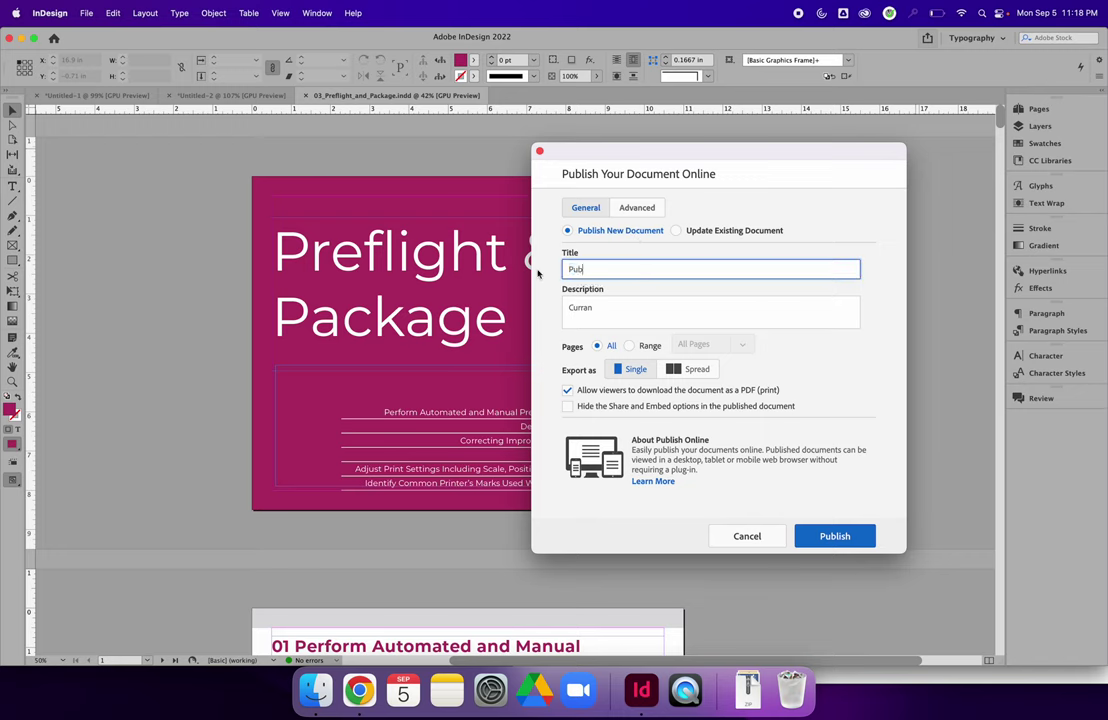
pyautogui.write('lish Online Example')
# Set the description to 'This is my finished design for project 01.' and keep PDF downloads allowed
pyautogui.moveTo(606, 309); pyautogui.dragTo(563, 308)
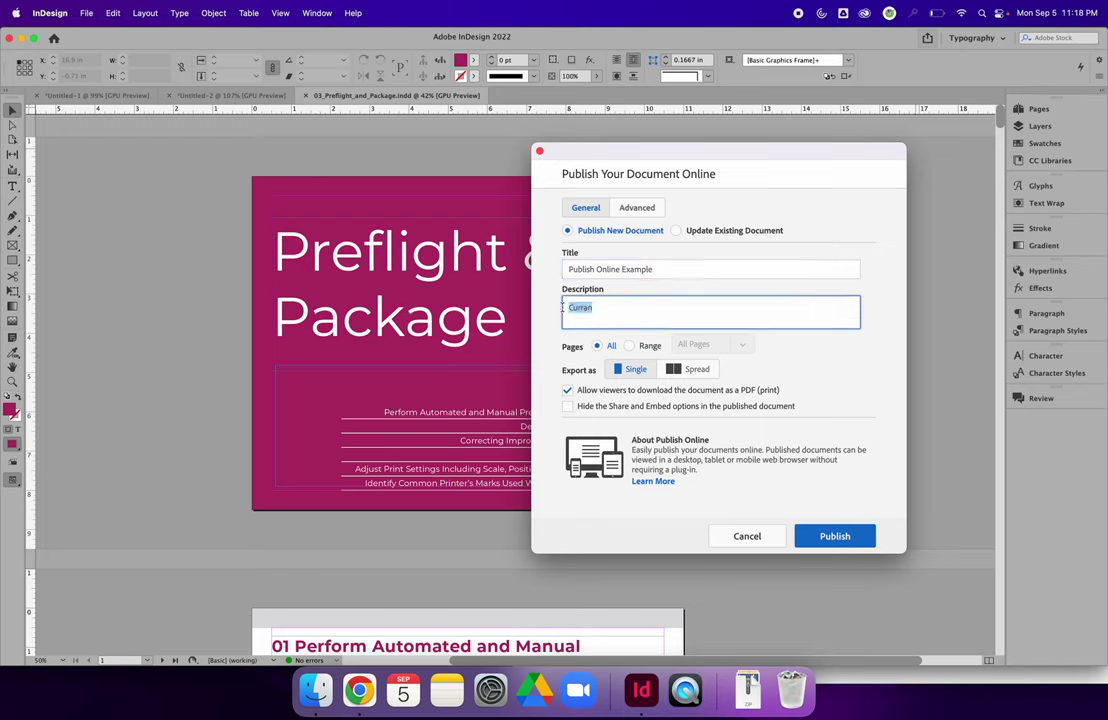
pyautogui.write('This is my project for project 01.')
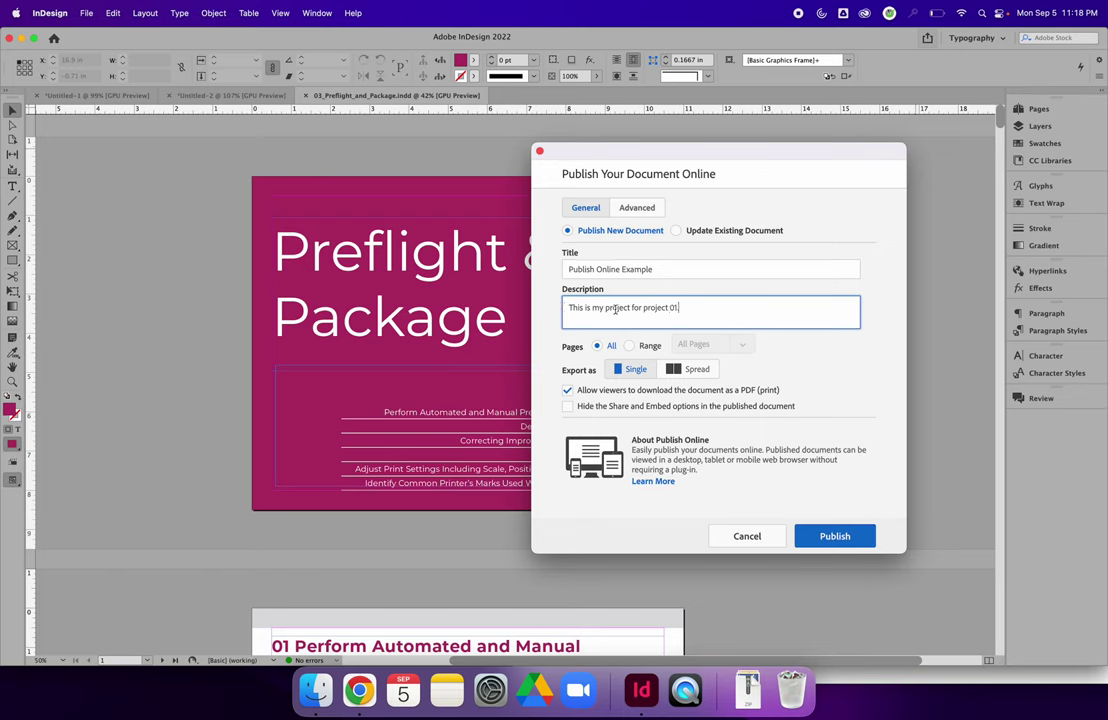
pyautogui.doubleClick(612, 308)
pyautogui.press('BackSpace')
pyautogui.write('finished design')
pyautogui.click(567, 391)
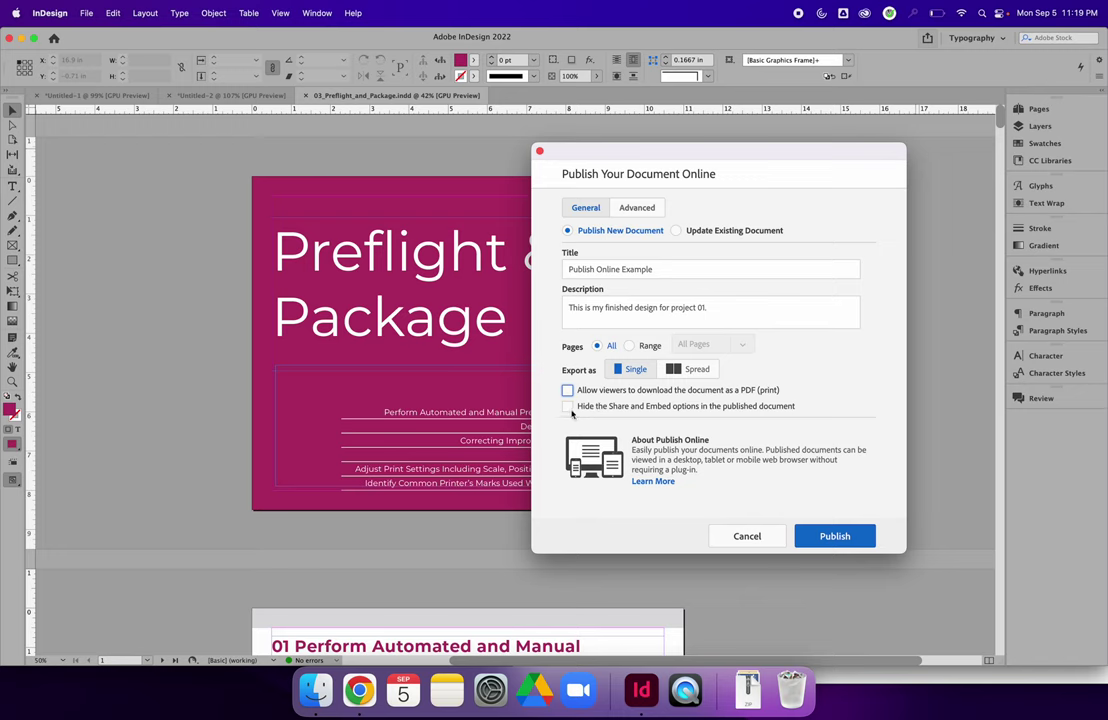
pyautogui.click(567, 390)
# Under Advanced, set resolution to HiDPI (144 PPI) and publish the document online
pyautogui.click(636, 209)
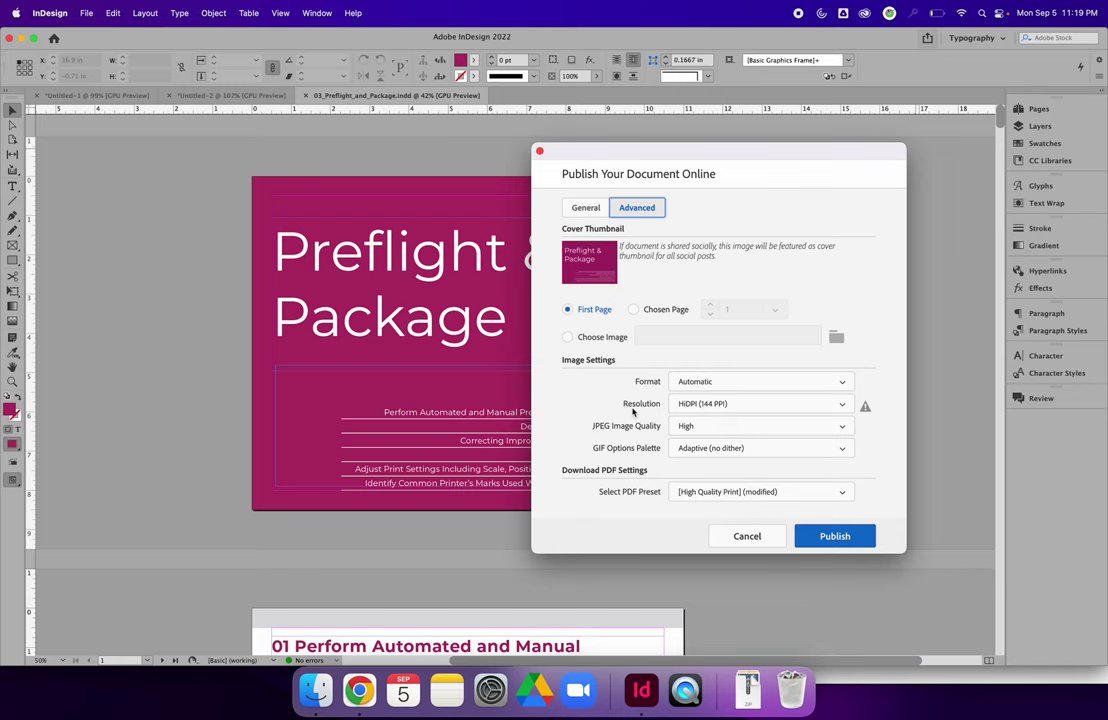
pyautogui.click(681, 404)
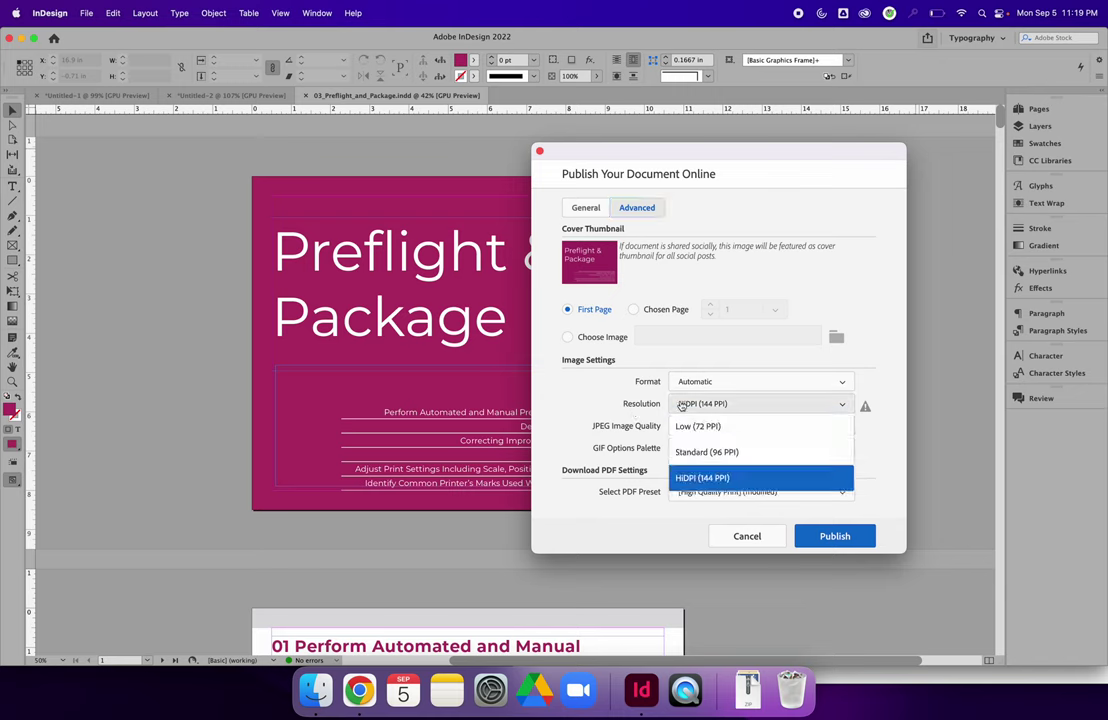
pyautogui.click(680, 477)
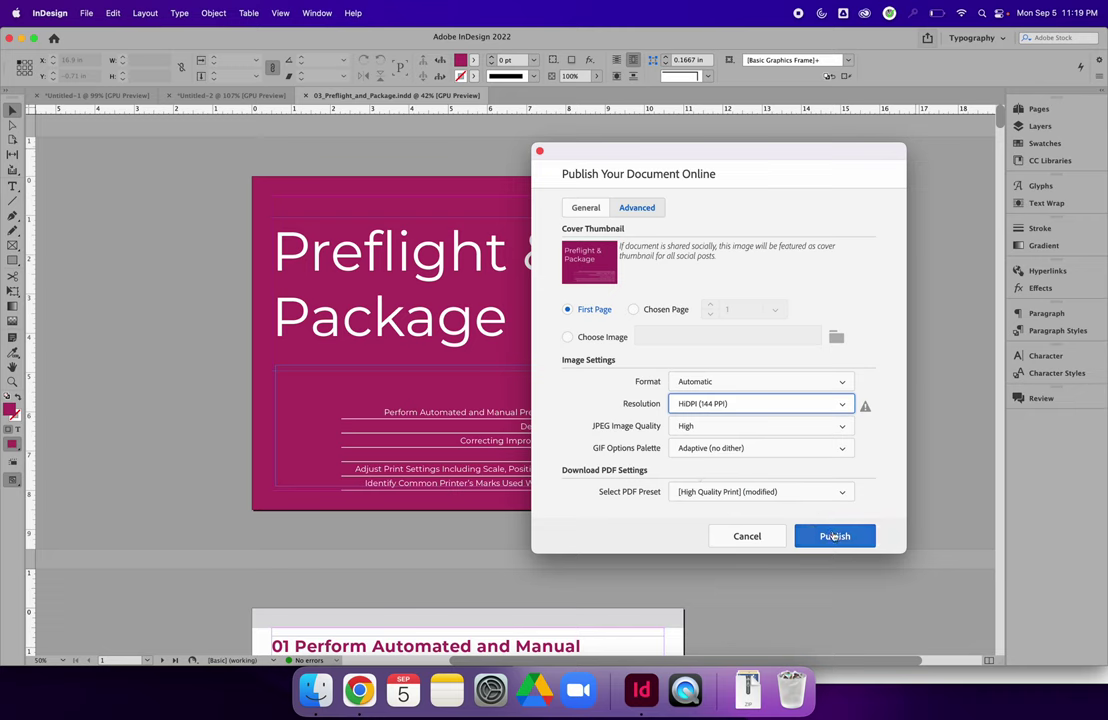
pyautogui.click(834, 537)
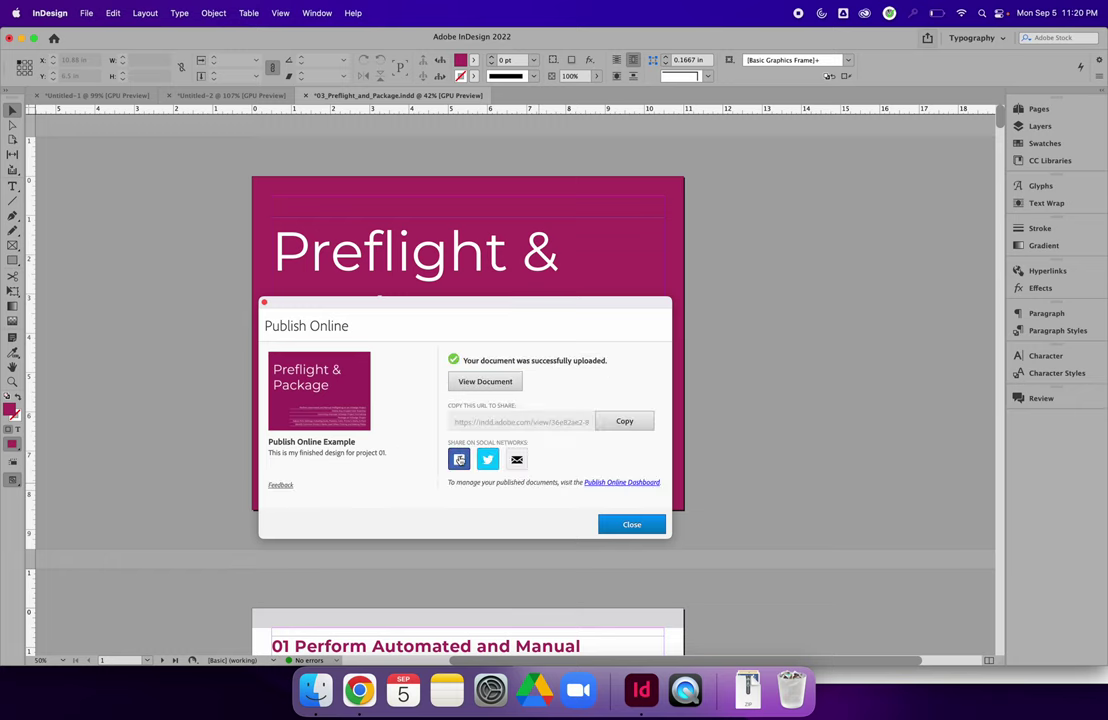
# View the published document in Chrome, copy its embed code, and return to Canvas
pyautogui.click(485, 382)
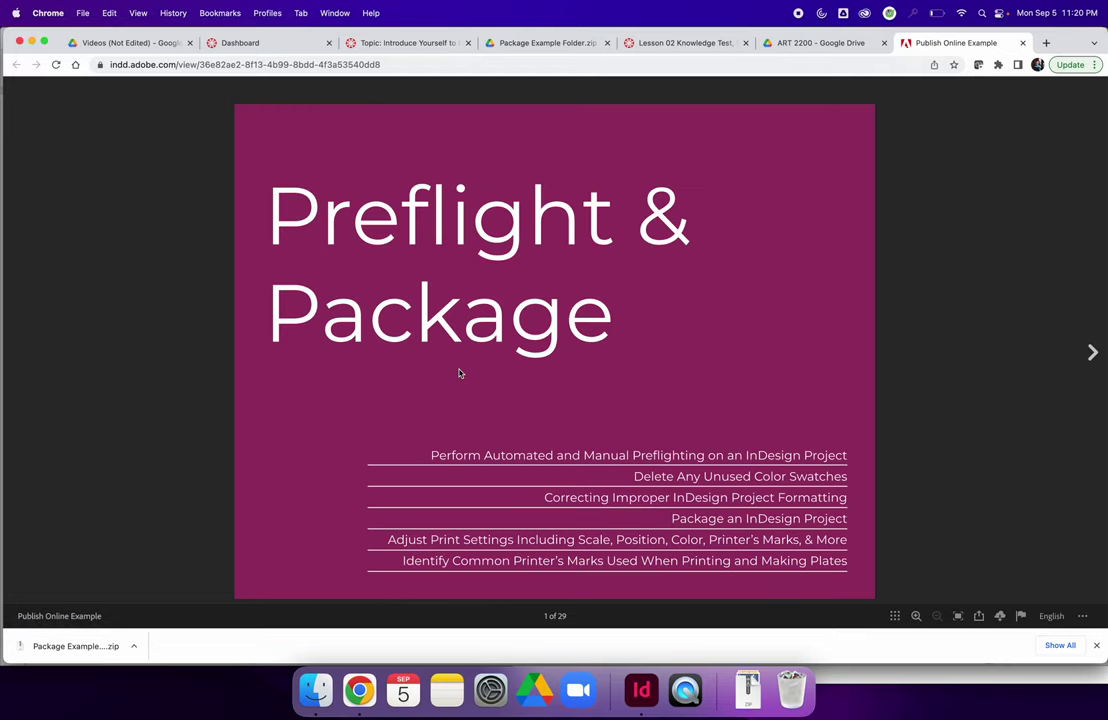
pyautogui.click(290, 64)
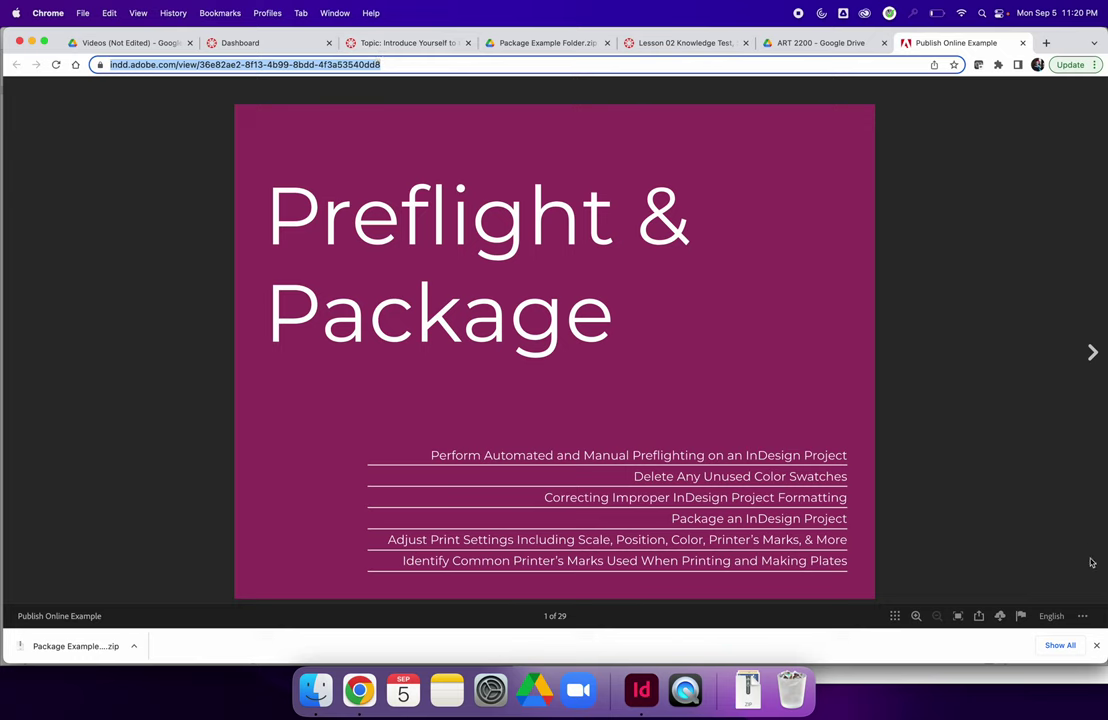
pyautogui.click(1083, 617)
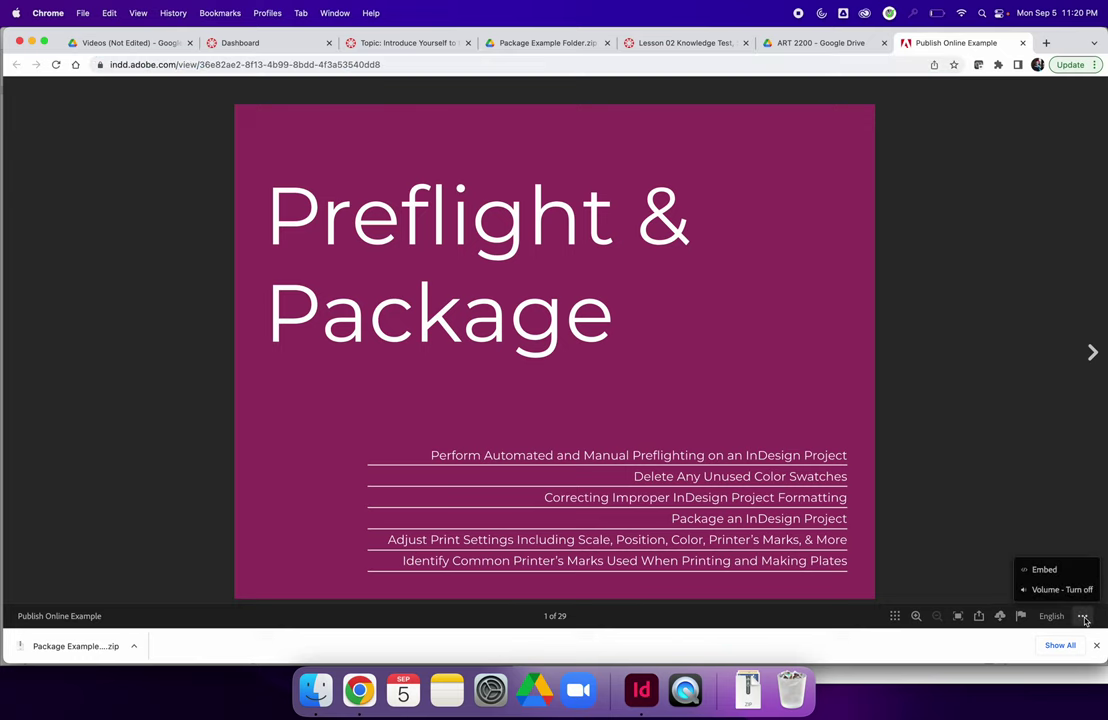
pyautogui.click(1042, 573)
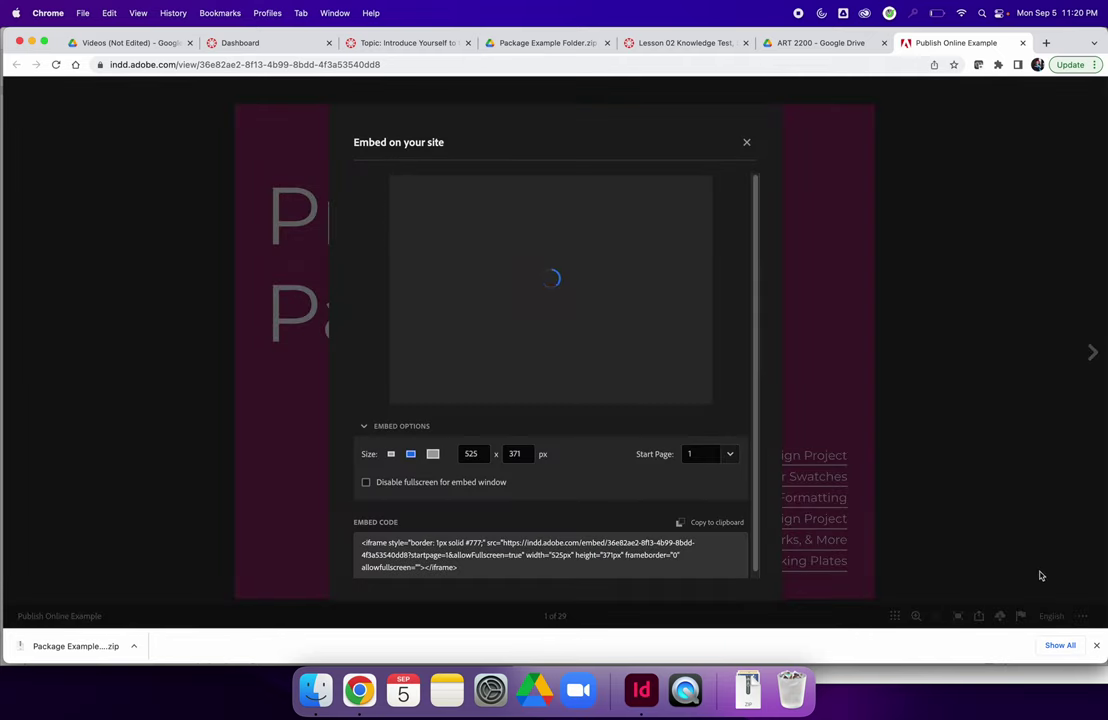
pyautogui.click(483, 546)
pyautogui.press('super+c')
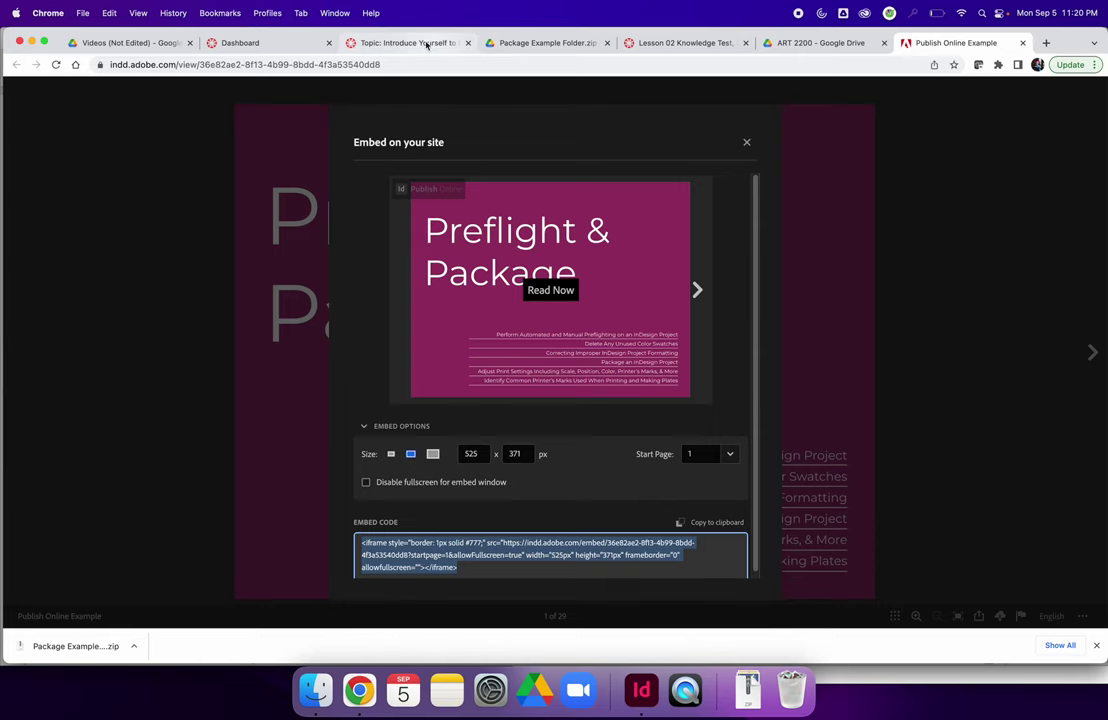
pyautogui.click(380, 43)
# Start a discussion reply and paste the embed code into the Insert > Embed dialog
pyautogui.scroll(5, 500, 327)
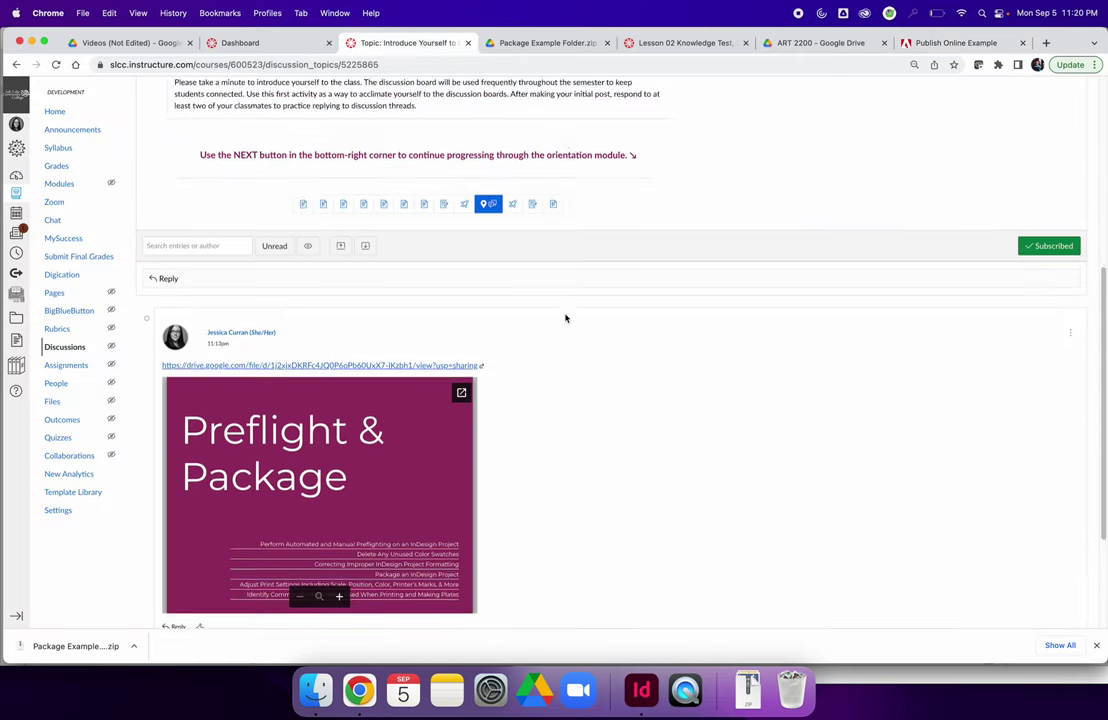
pyautogui.scroll(-2, 307, 359)
pyautogui.click(201, 385)
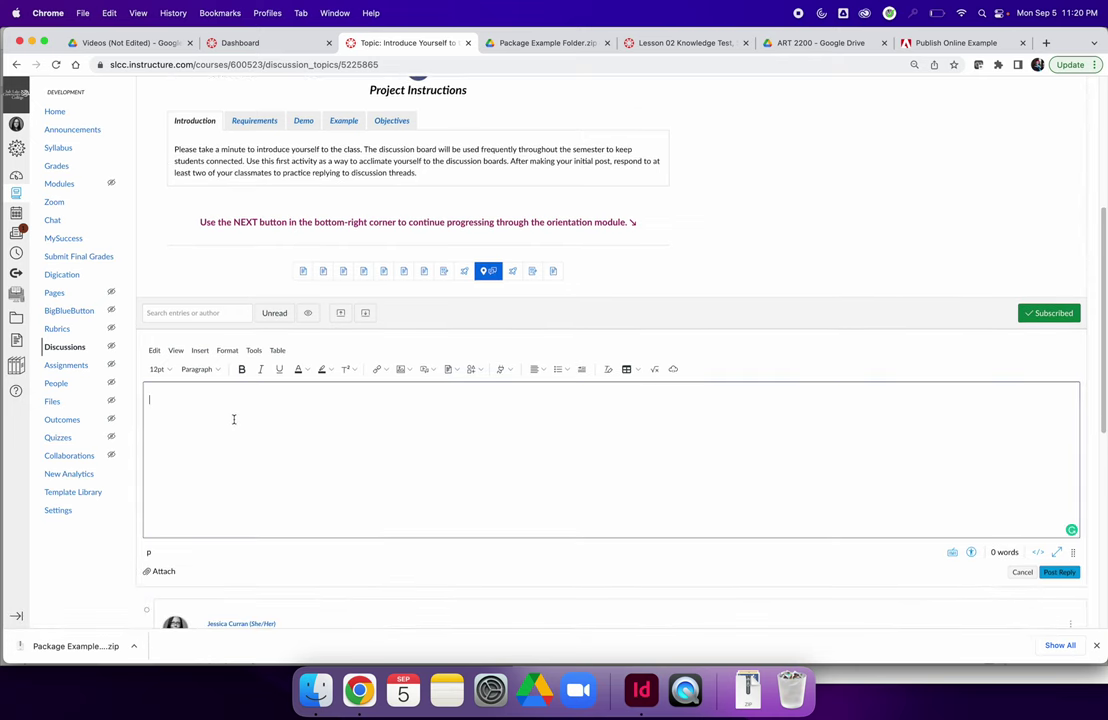
pyautogui.click(200, 350)
pyautogui.click(232, 484)
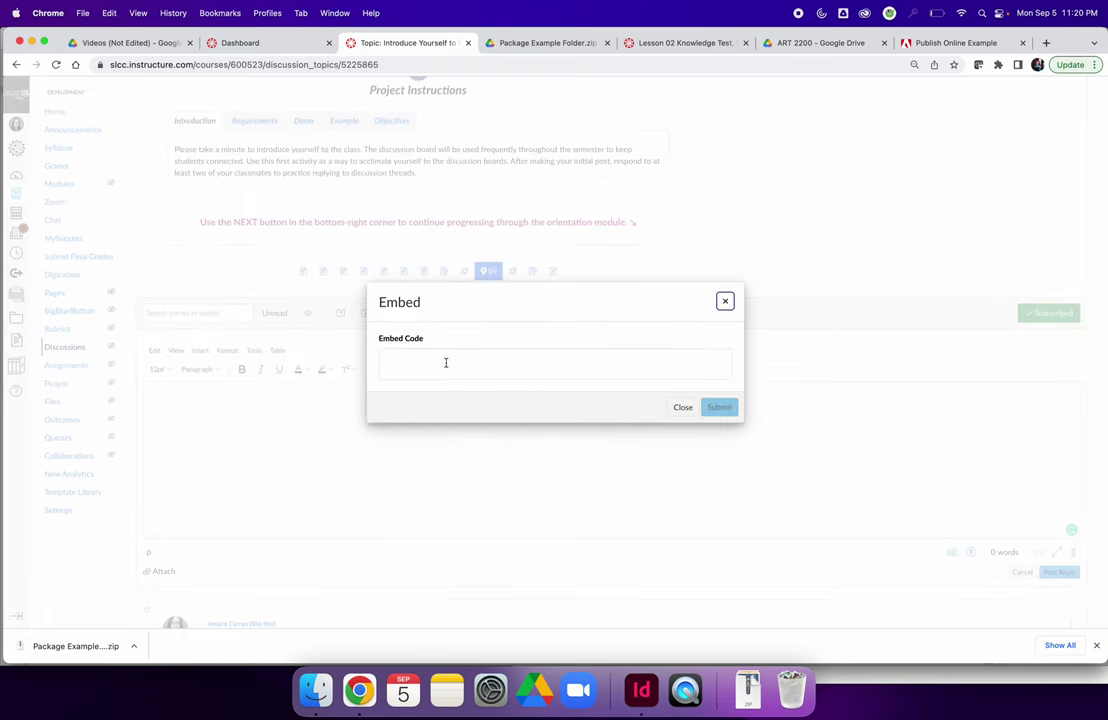
pyautogui.click(443, 357)
pyautogui.press('super+v')
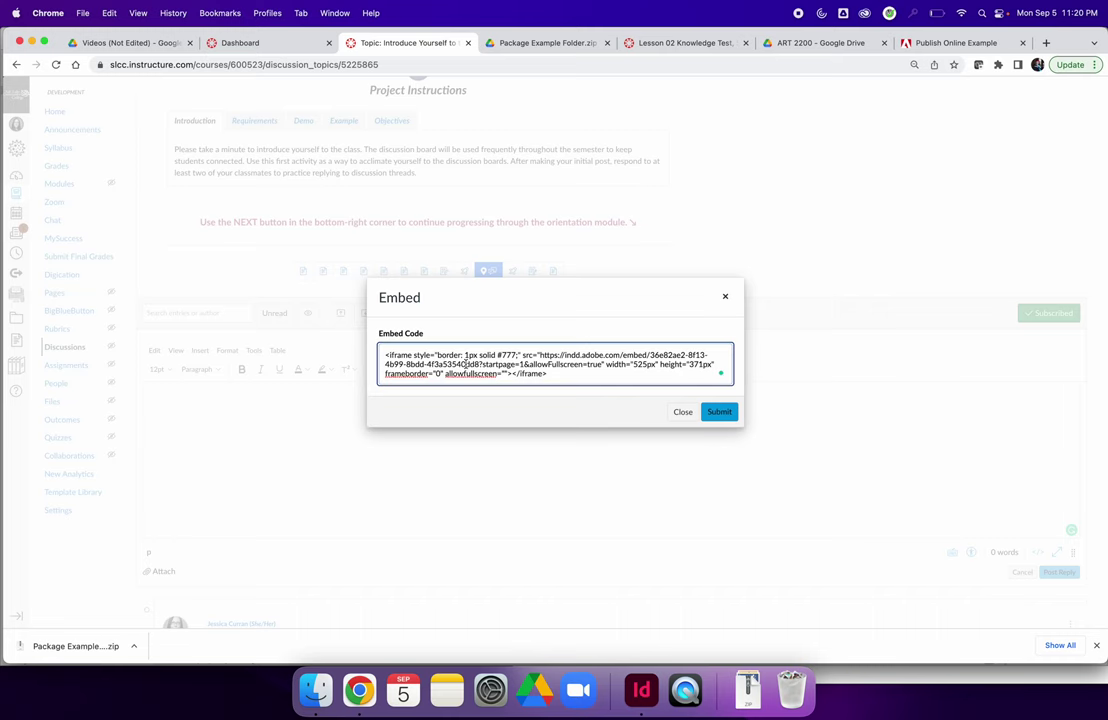
# Insert the embed, post the reply, and open the embedded document full screen
pyautogui.click(719, 412)
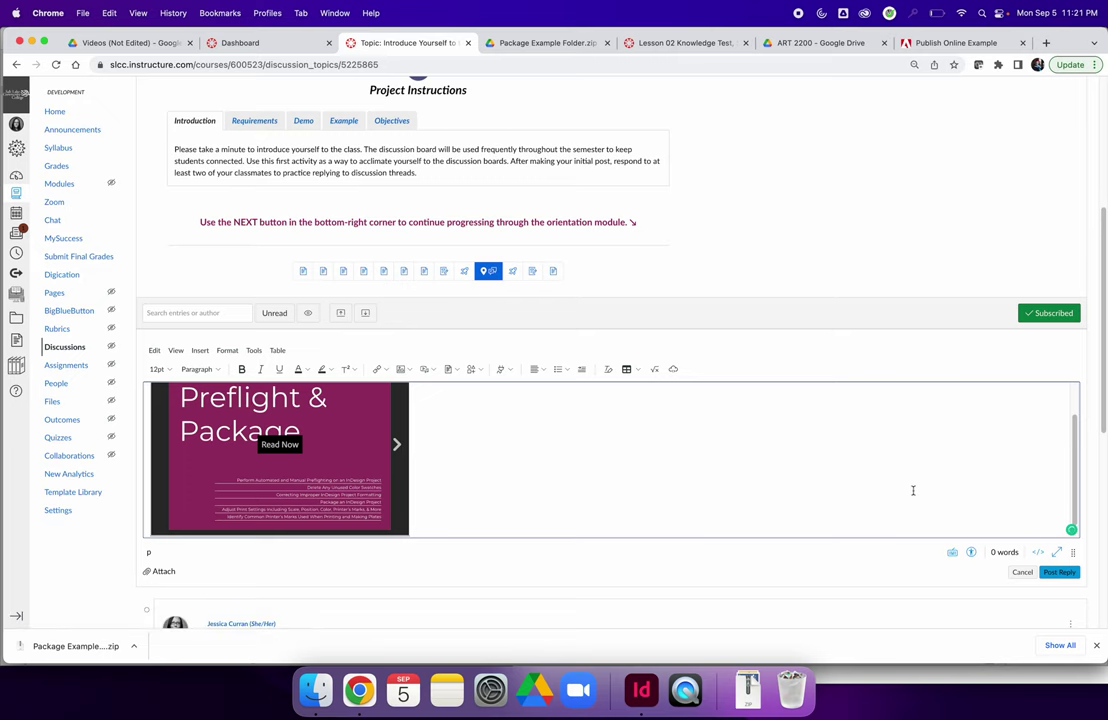
pyautogui.click(1059, 572)
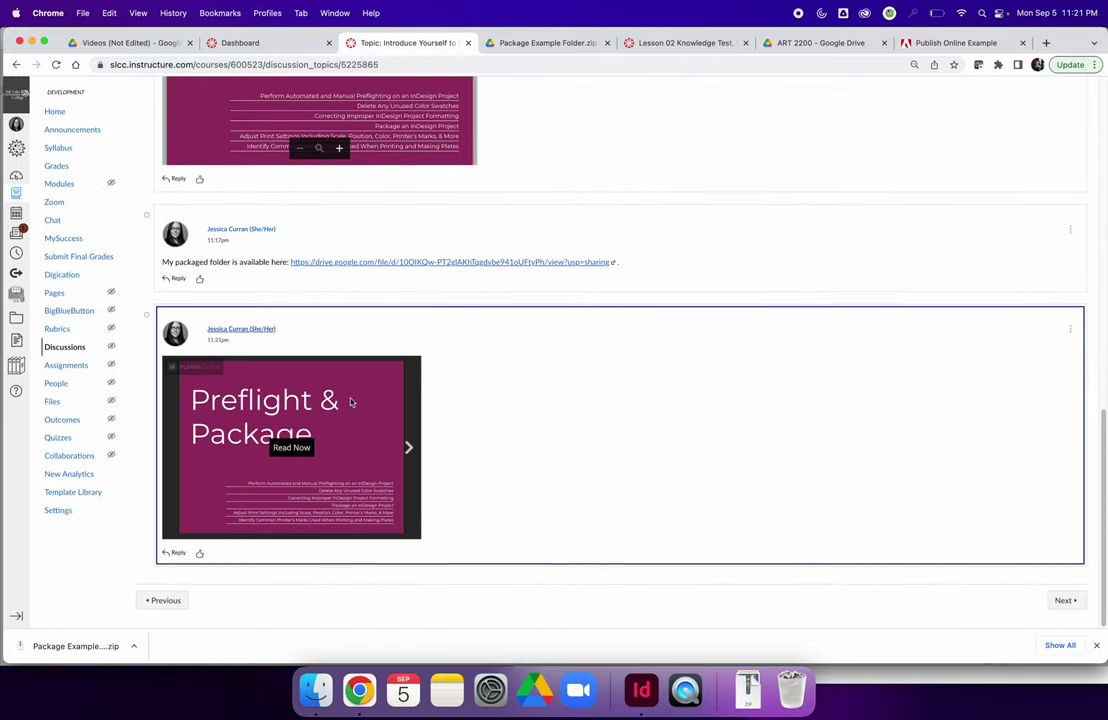
pyautogui.click(295, 449)
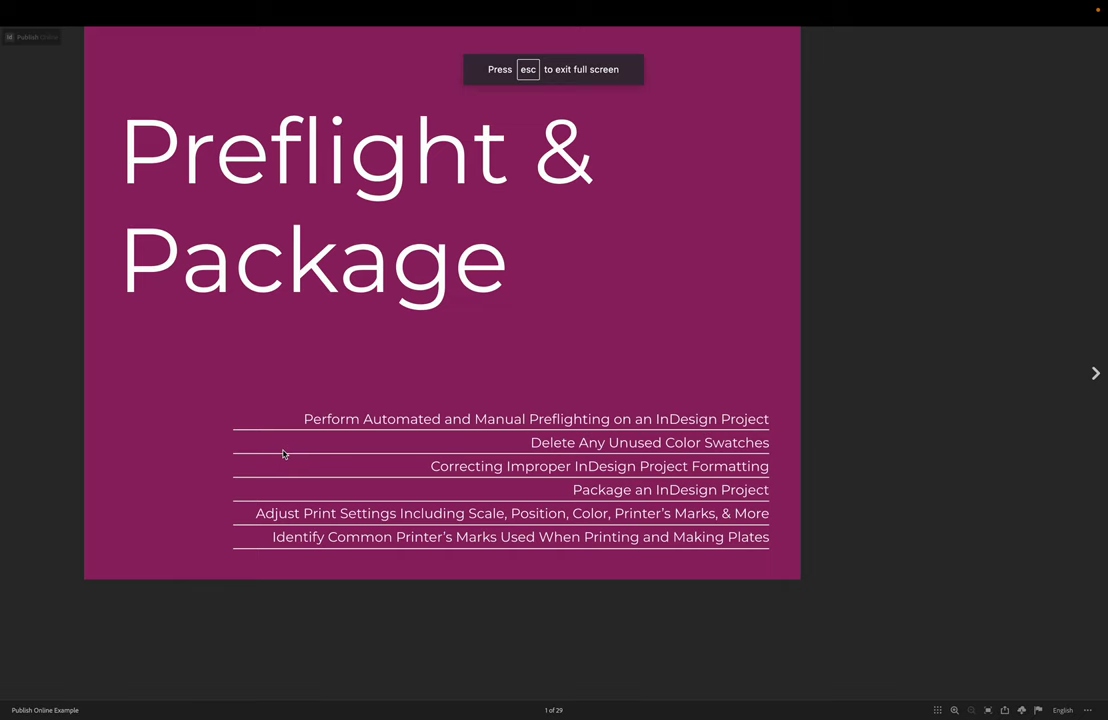